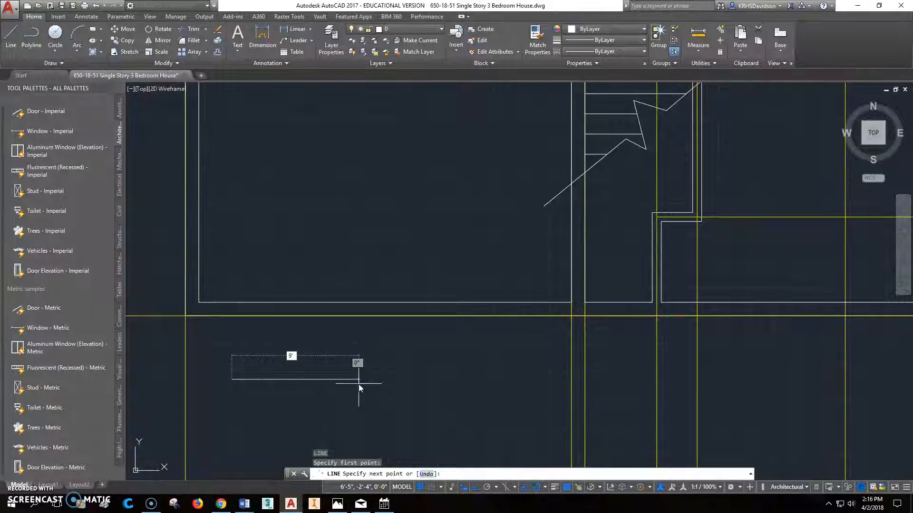
# Finish the 9' garage door line and move it by its midpoint onto the midpoint of the garage's inner front wall line
pyautogui.press('Escape')
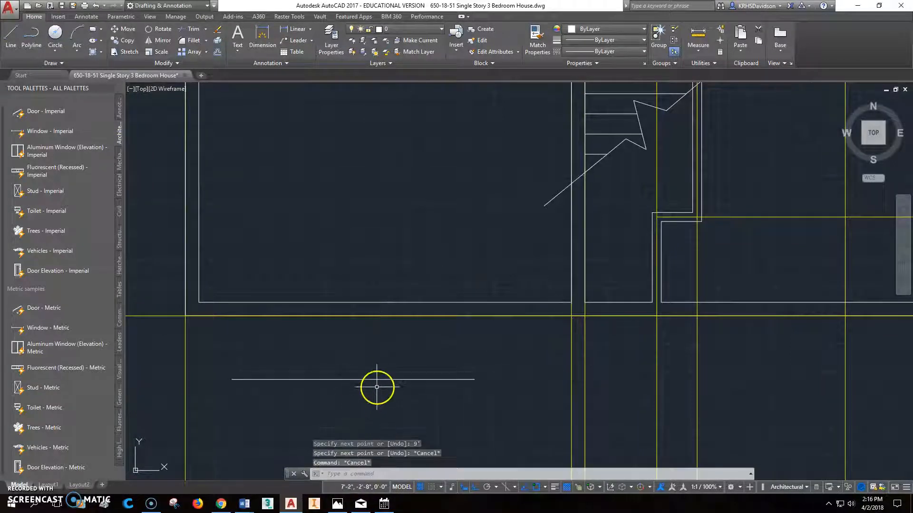
pyautogui.click(347, 379)
pyautogui.moveTo(353, 380); pyautogui.dragTo(385, 302)
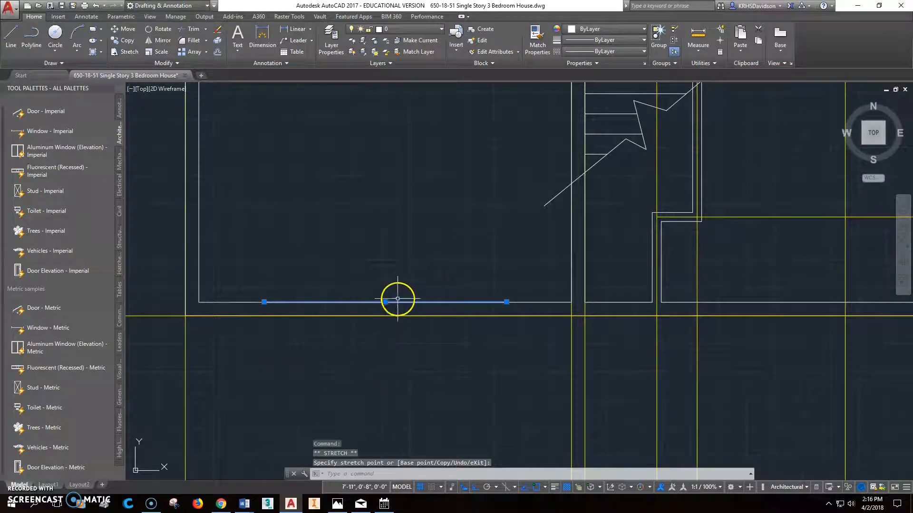
# Move the garage door line 2" into the garage from the inner front wall line
pyautogui.click(132, 29)
pyautogui.click(429, 260)
pyautogui.write('2"')
pyautogui.press('Return')
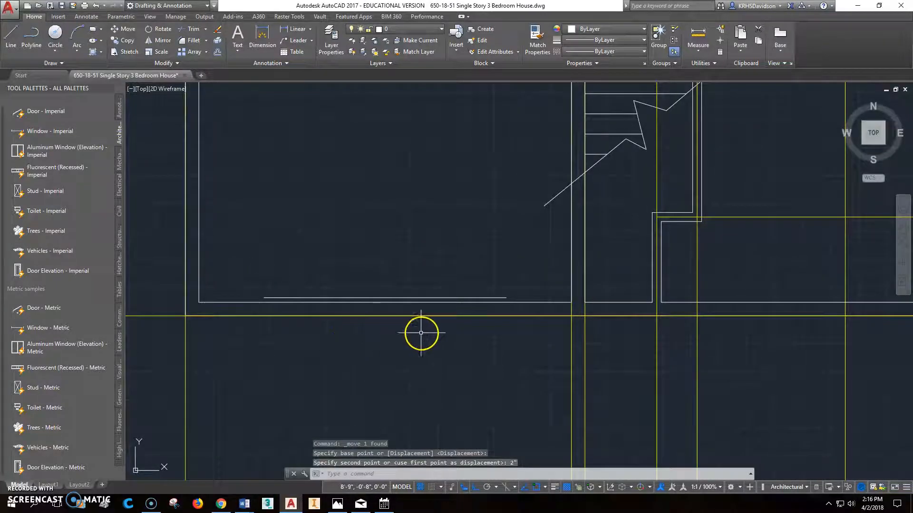
# Draw a jamb line from the garage door line's west endpoint perpendicular to the outer front wall line
pyautogui.scroll(4, 421, 333)
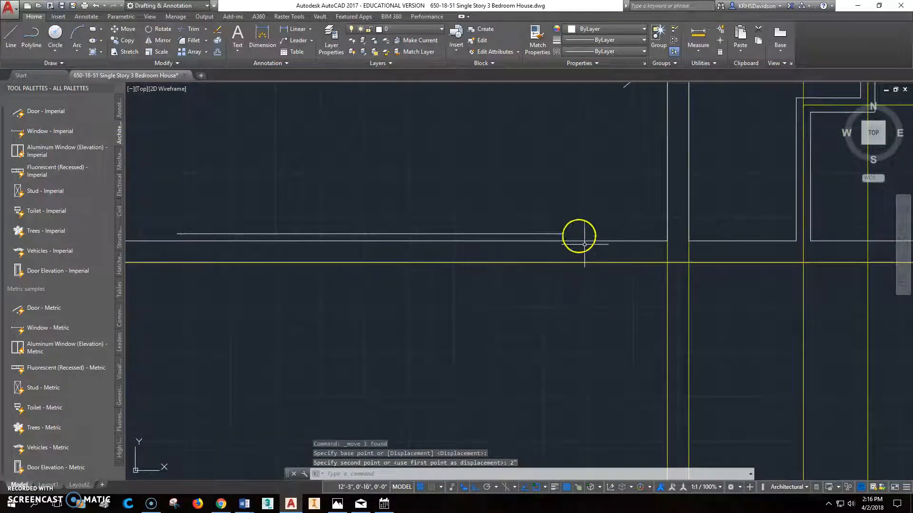
pyautogui.scroll(1, 564, 246)
pyautogui.scroll(-1, 566, 246)
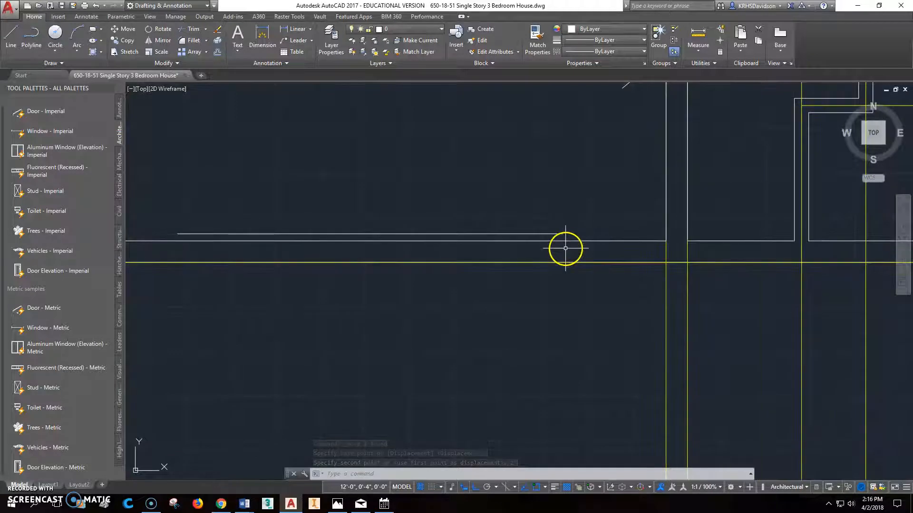
pyautogui.scroll(-2, 565, 247)
pyautogui.write('l')
pyautogui.press('Return')
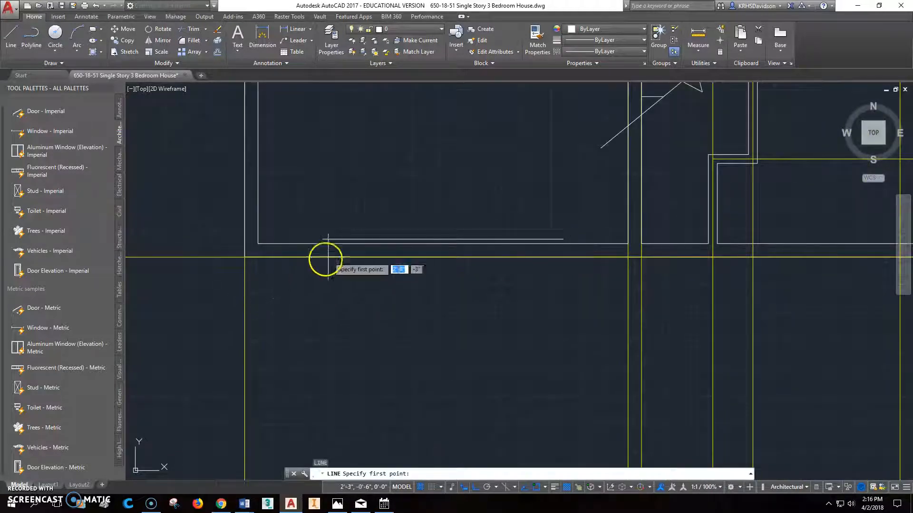
pyautogui.click(323, 239)
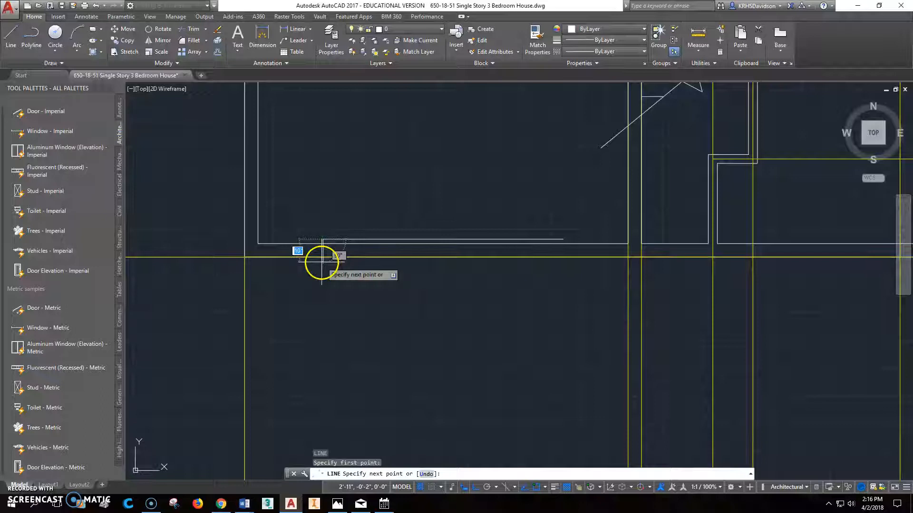
pyautogui.keyDown('shift'); pyautogui.rightClick(322, 261); pyautogui.keyUp('shift')
pyautogui.click(361, 188)
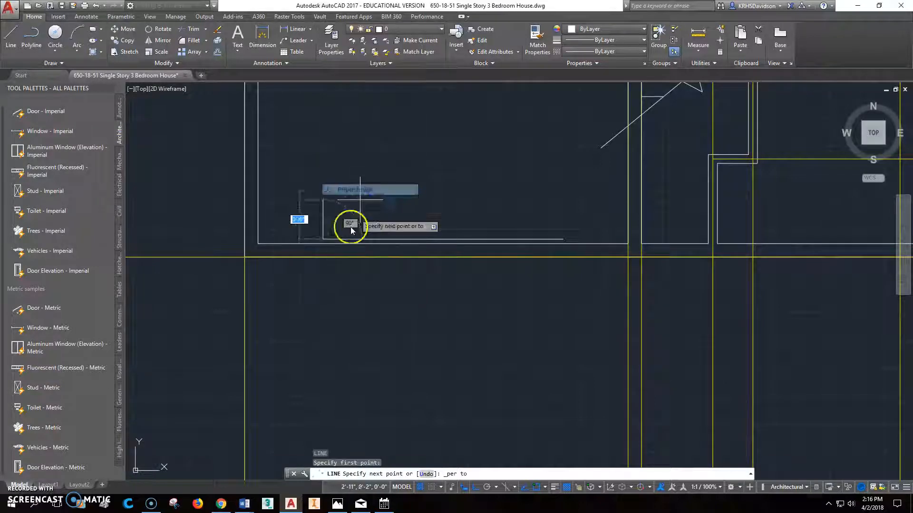
pyautogui.click(324, 257)
pyautogui.press('Escape')
pyautogui.press('Escape')
# Draw a jamb line from the garage door line's east endpoint perpendicular to the outer front wall line
pyautogui.scroll(4, 327, 265)
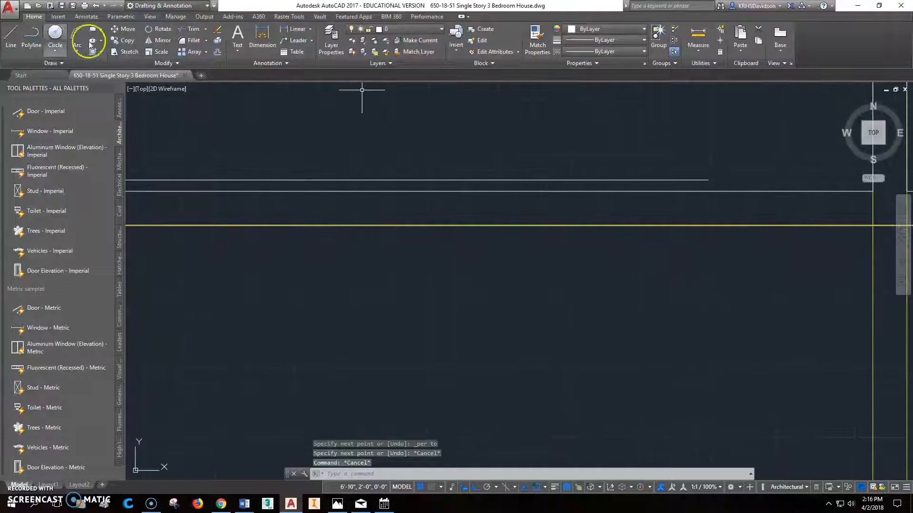
pyautogui.click(11, 34)
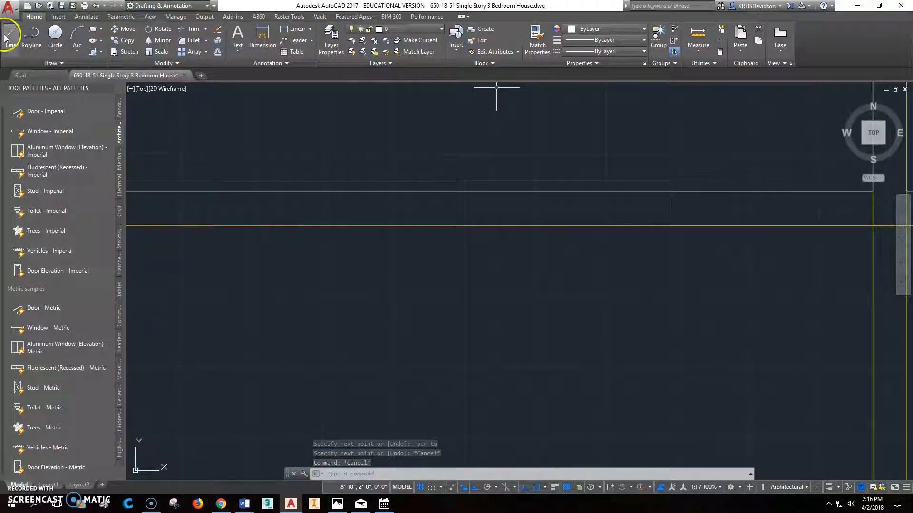
pyautogui.click(706, 179)
pyautogui.keyDown('shift'); pyautogui.rightClick(720, 227); pyautogui.keyUp('shift')
pyautogui.click(776, 393)
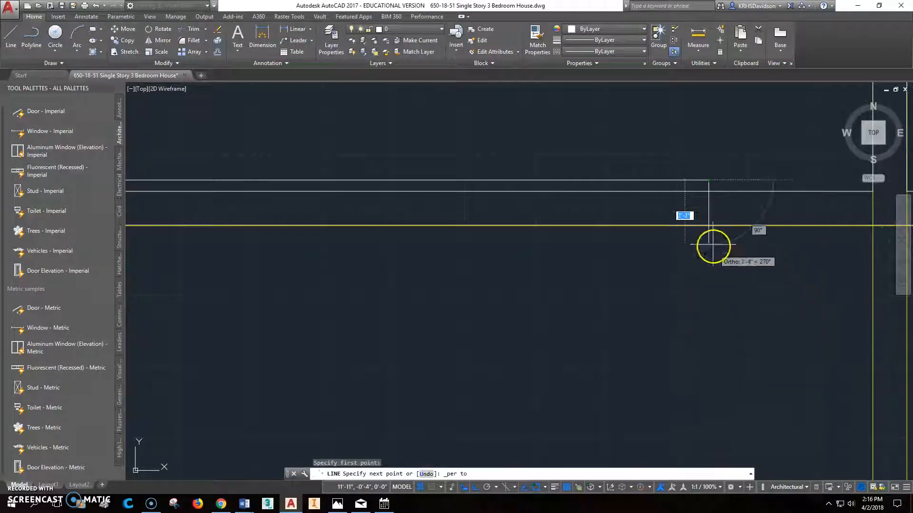
pyautogui.scroll(-3, 706, 229)
pyautogui.scroll(7, 705, 233)
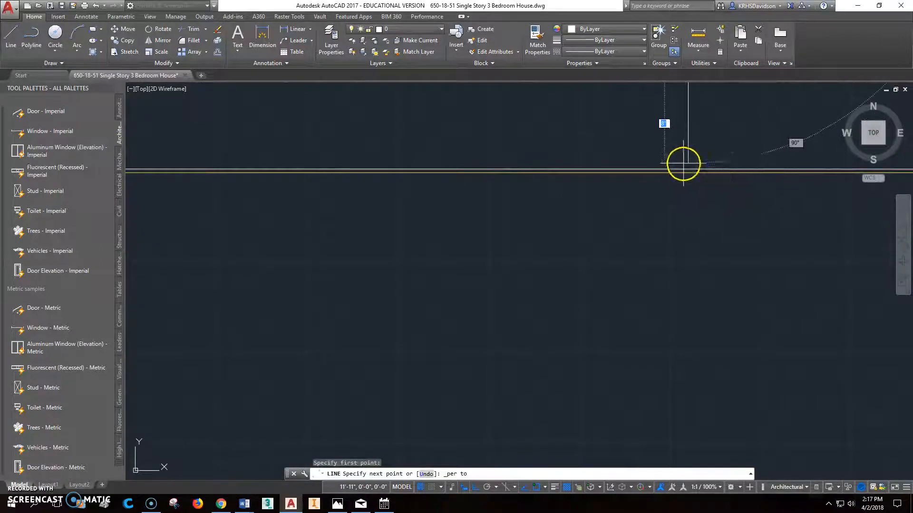
pyautogui.click(687, 167)
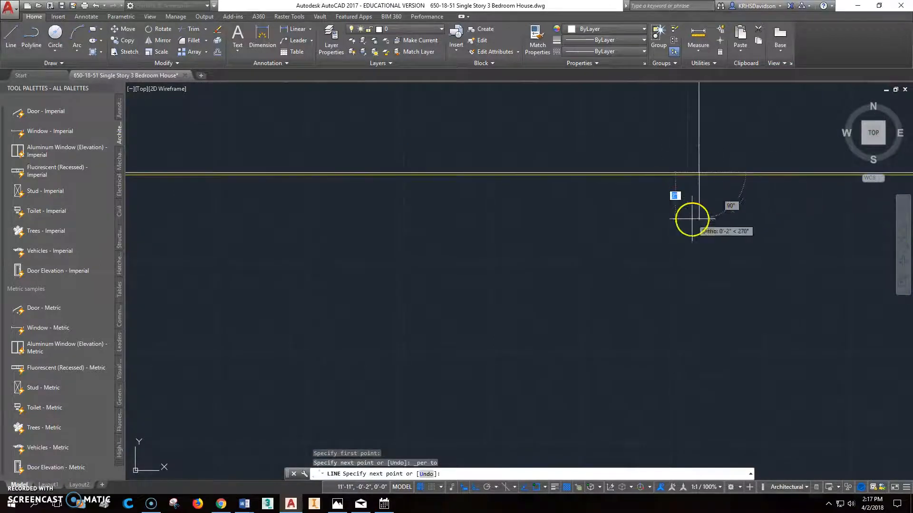
pyautogui.press('Escape')
pyautogui.press('Escape')
# Move the horizontal yellow construction line so it aligns with the outer front corner of the garage wall
pyautogui.scroll(-2, 528, 233)
pyautogui.moveTo(507, 253); pyautogui.dragTo(801, 233, button='middle')
pyautogui.scroll(-2, 509, 238)
pyautogui.moveTo(470, 243); pyautogui.dragTo(794, 248, button='middle')
pyautogui.scroll(4, 471, 223)
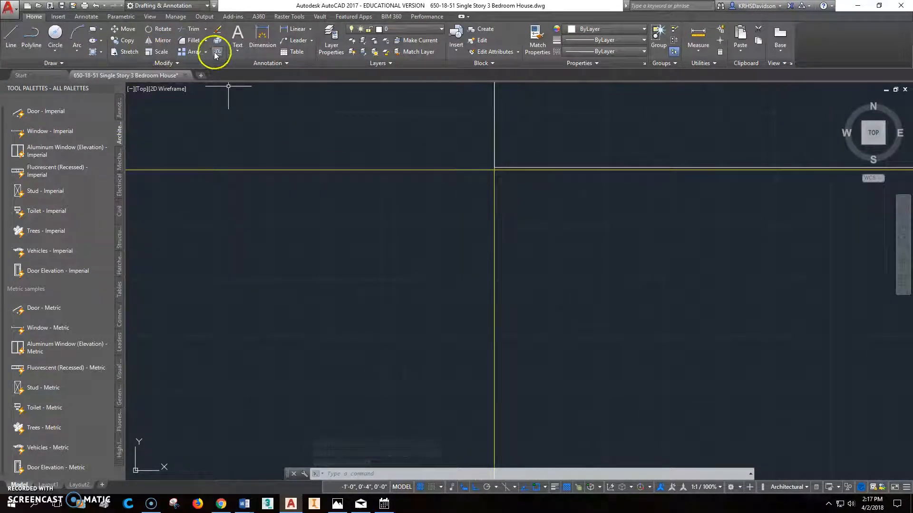
pyautogui.click(127, 35)
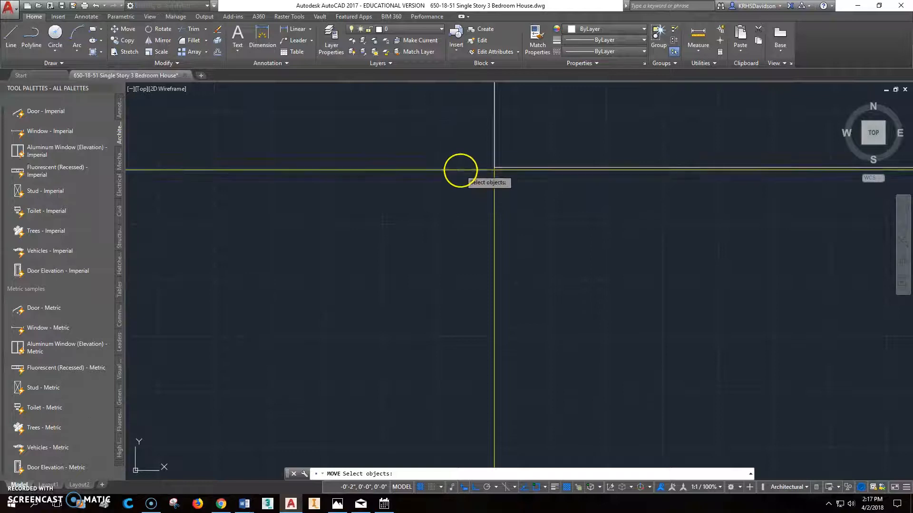
pyautogui.click(461, 170)
pyautogui.press('Return')
pyautogui.click(494, 169)
pyautogui.click(494, 168)
# Trim the front wall lines and the construction line between the two jambs to open the garage doorway
pyautogui.scroll(-6, 544, 238)
pyautogui.moveTo(671, 260); pyautogui.dragTo(398, 245, button='middle')
pyautogui.scroll(-2, 409, 248)
pyautogui.moveTo(563, 259); pyautogui.dragTo(463, 252, button='middle')
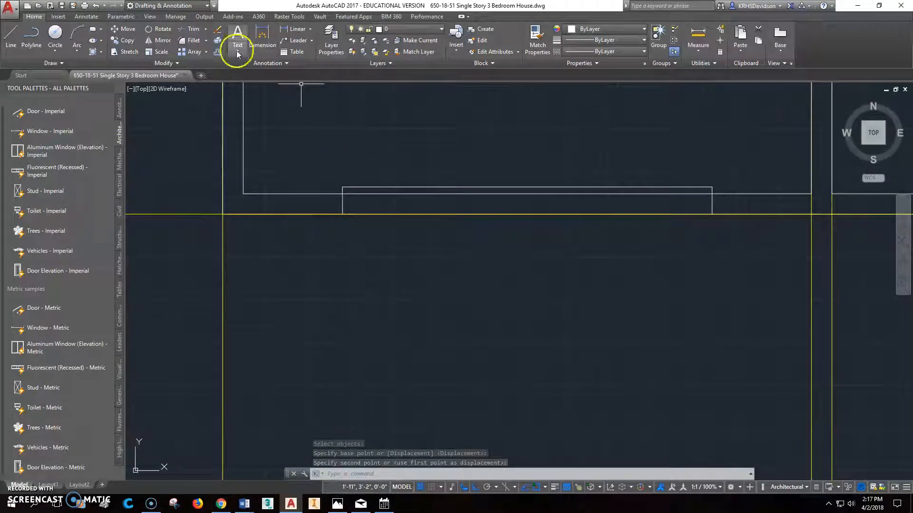
pyautogui.click(187, 29)
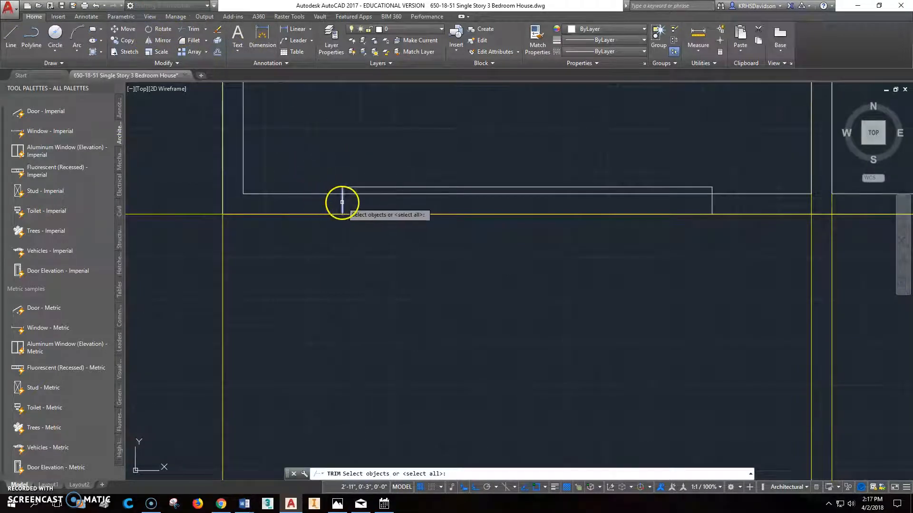
pyautogui.click(342, 203)
pyautogui.click(712, 201)
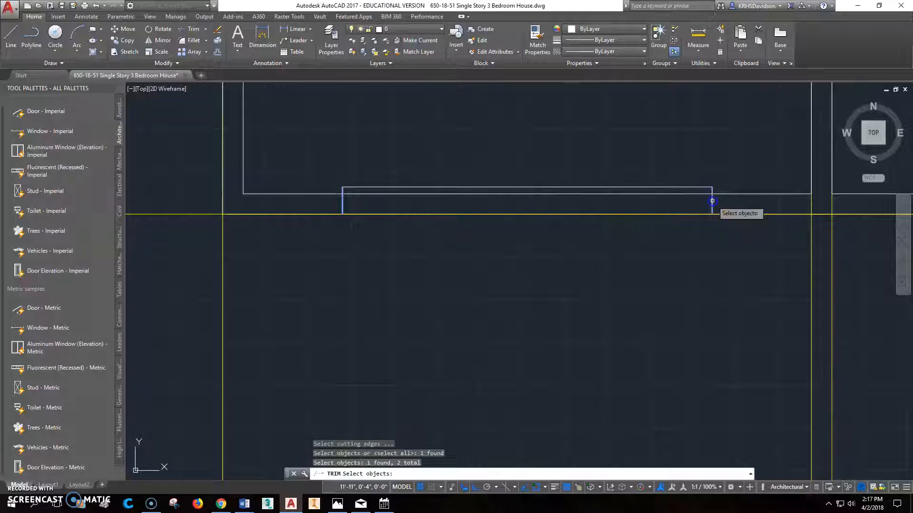
pyautogui.rightClick(689, 205)
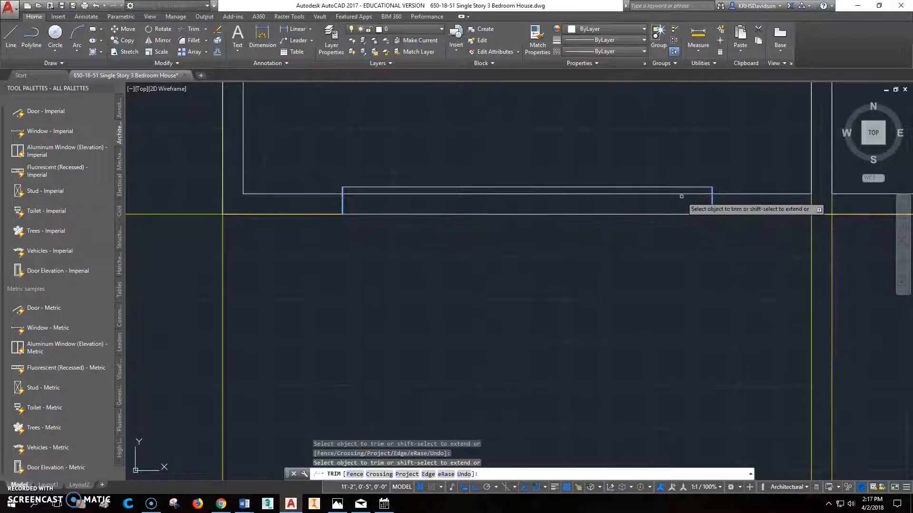
pyautogui.click(680, 214)
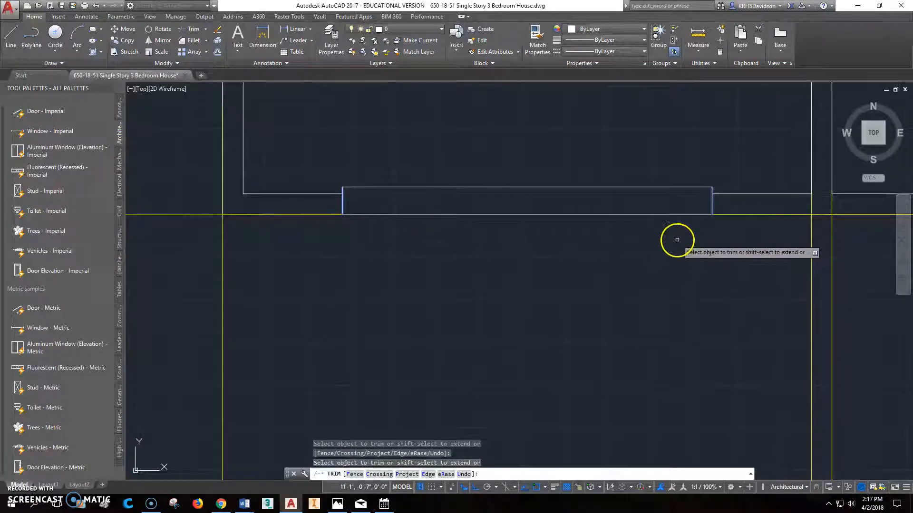
pyautogui.click(566, 215)
pyautogui.press('Escape')
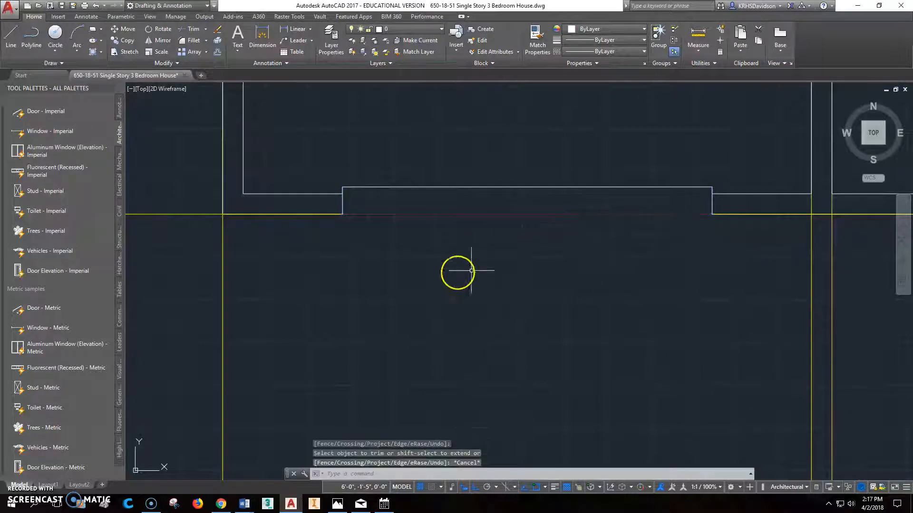
# Shorten both garage jamb lines by stretching their inner endpoints back to the inner wall line
pyautogui.scroll(2, 357, 226)
pyautogui.scroll(-2, 360, 221)
pyautogui.scroll(4, 336, 192)
pyautogui.click(358, 182)
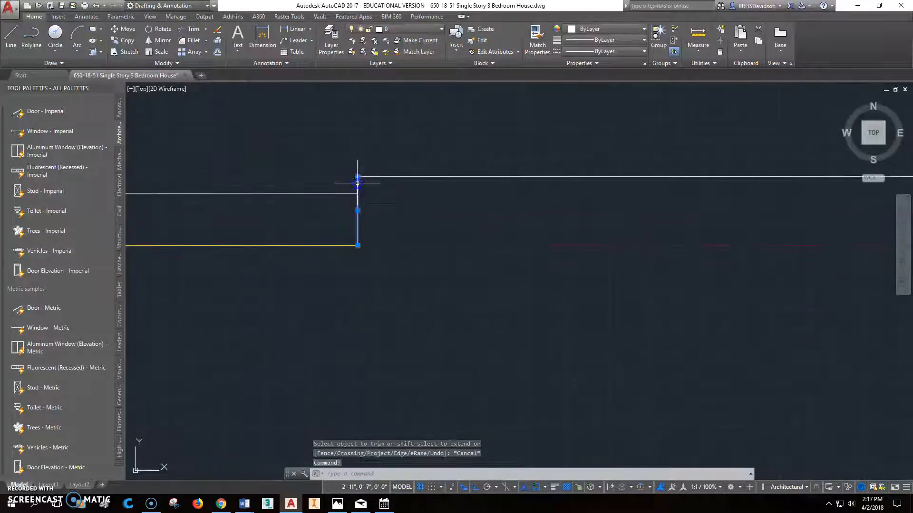
pyautogui.click(358, 176)
pyautogui.scroll(-5, 512, 217)
pyautogui.moveTo(699, 240); pyautogui.dragTo(546, 237, button='middle')
pyautogui.scroll(2, 605, 236)
pyautogui.click(695, 186)
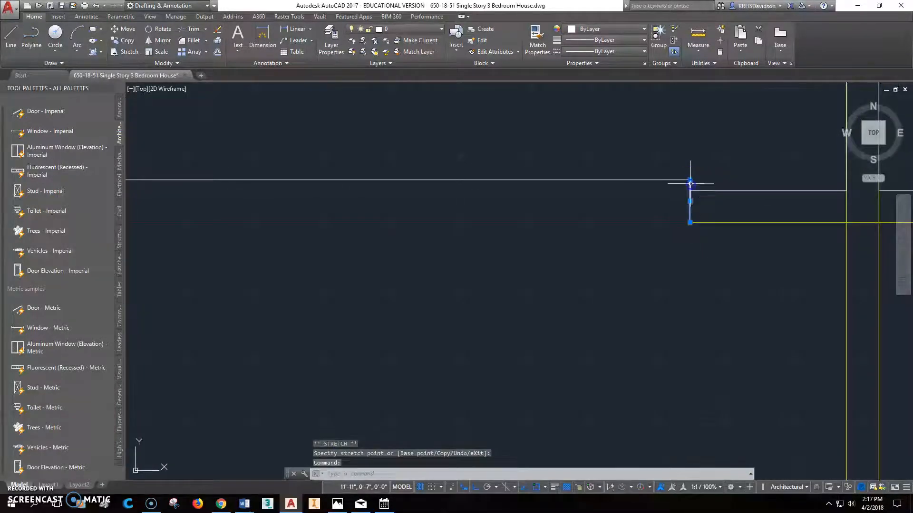
pyautogui.click(690, 179)
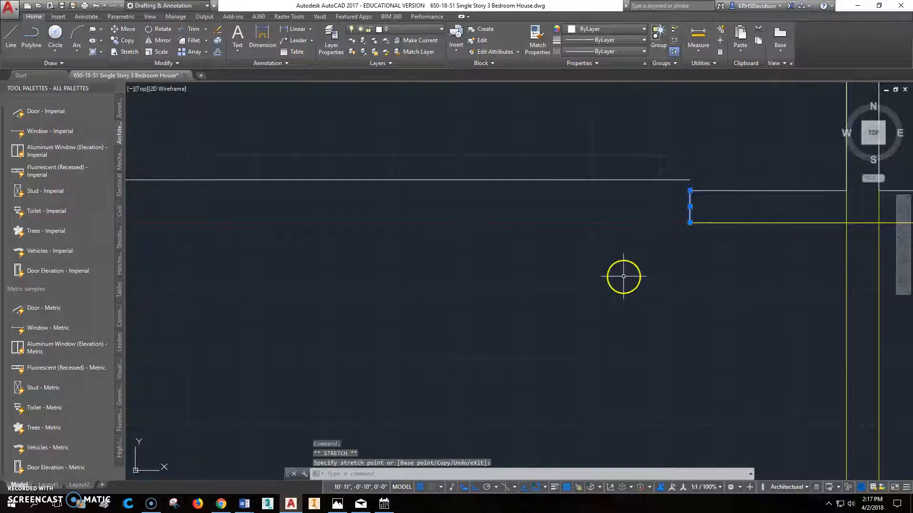
pyautogui.press('Escape')
pyautogui.press('Escape')
# Stretch each end of the garage door line outward by 2" so it overlaps both jambs
pyautogui.scroll(-2, 382, 281)
pyautogui.moveTo(382, 281); pyautogui.dragTo(552, 250, button='middle')
pyautogui.scroll(2, 413, 202)
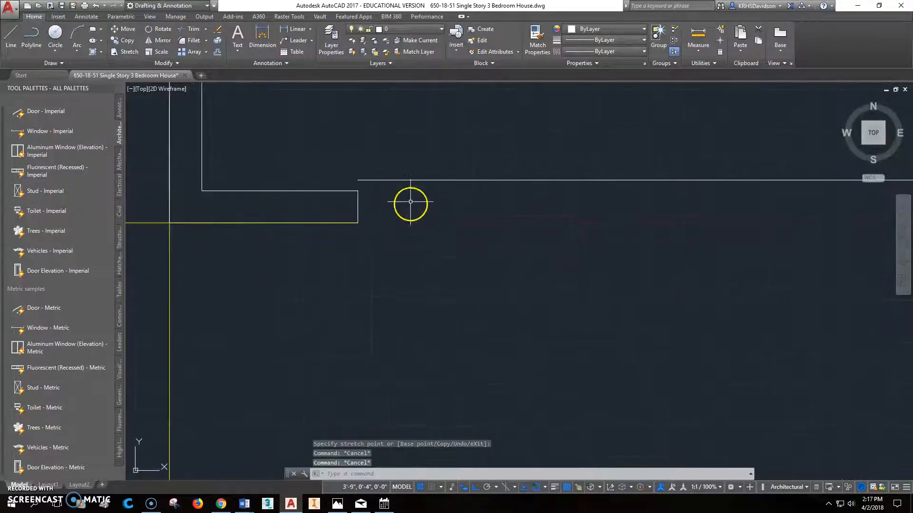
pyautogui.click(380, 180)
pyautogui.click(358, 180)
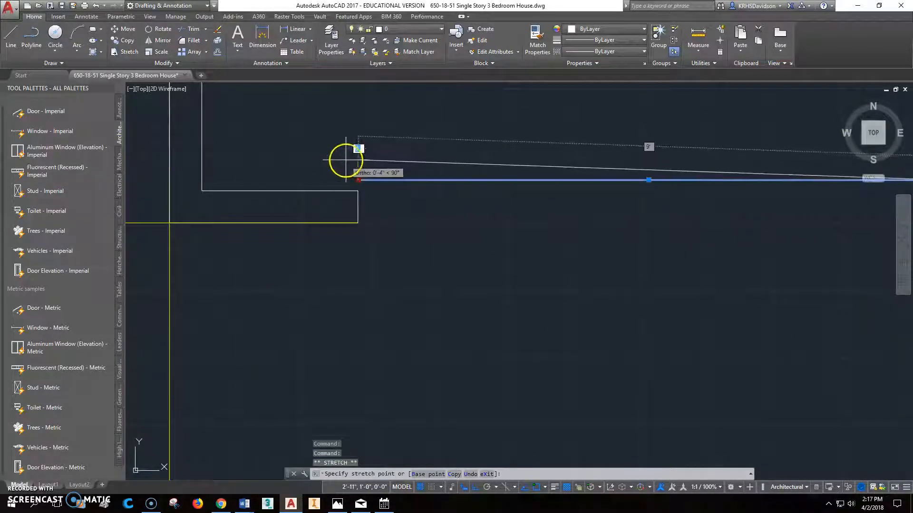
pyautogui.press('Return')
pyautogui.scroll(-2, 382, 190)
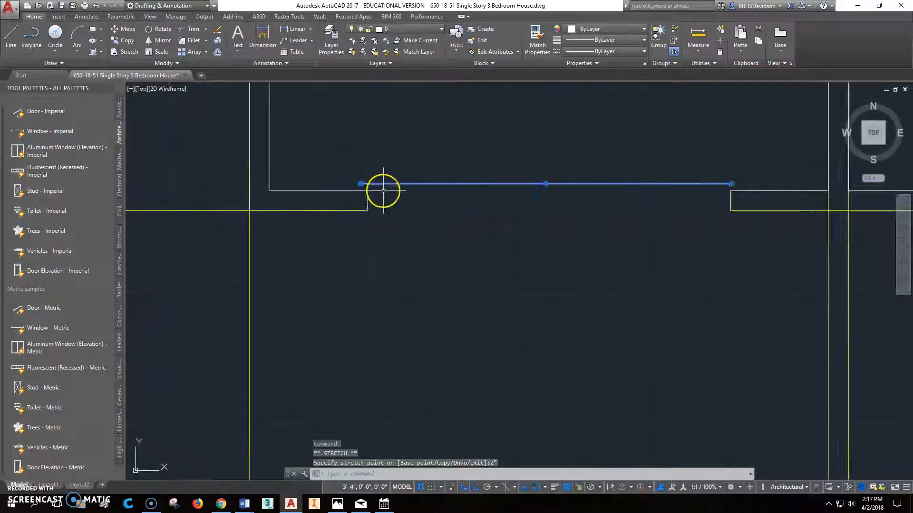
pyautogui.scroll(2, 605, 187)
pyautogui.click(579, 199)
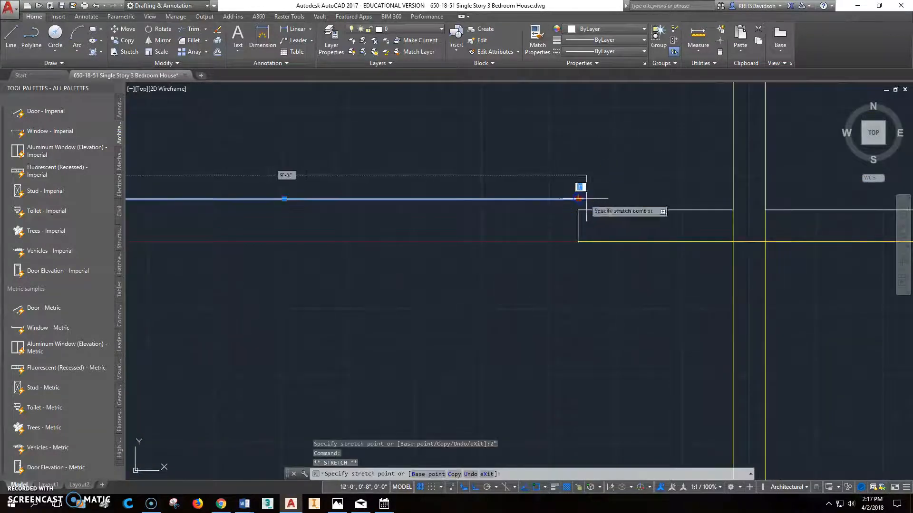
pyautogui.write('2"')
pyautogui.press('Return')
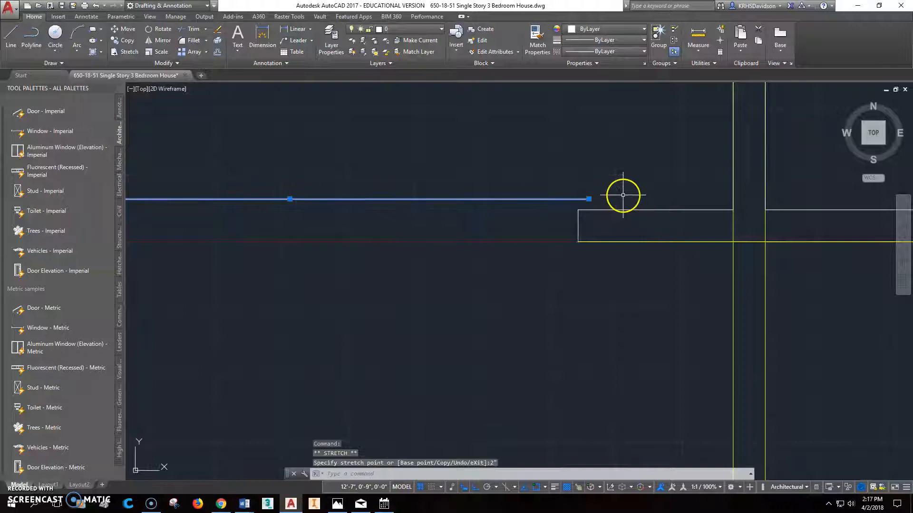
pyautogui.press('Escape')
pyautogui.press('Escape')
# Check the reference floor plan image in Photos and save the house drawing in AutoCAD
pyautogui.scroll(-2, 557, 261)
pyautogui.scroll(1, 511, 309)
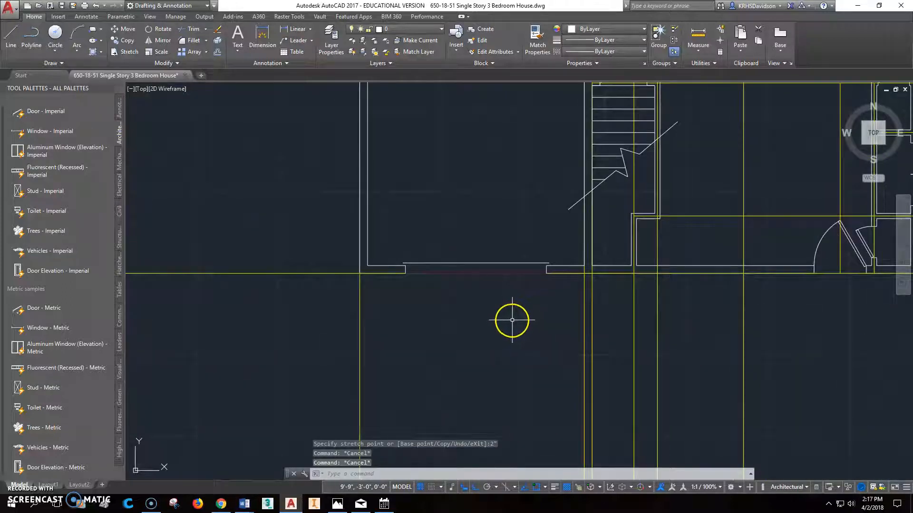
pyautogui.scroll(-2, 534, 317)
pyautogui.moveTo(546, 328); pyautogui.dragTo(422, 335, button='middle')
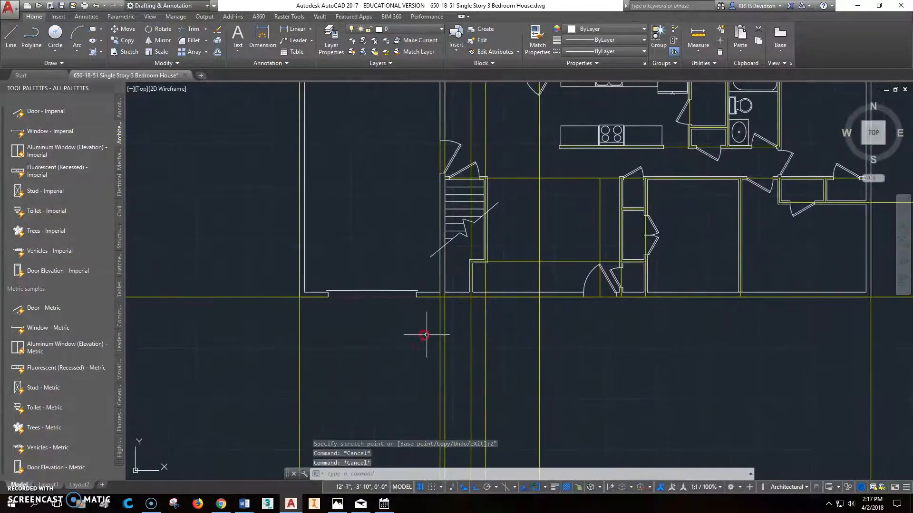
pyautogui.moveTo(573, 329); pyautogui.dragTo(524, 379, button='middle')
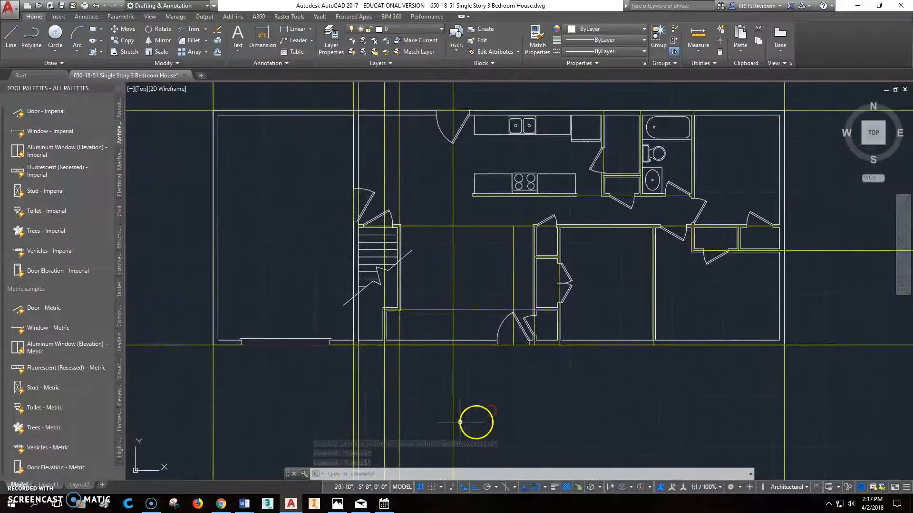
pyautogui.click(338, 504)
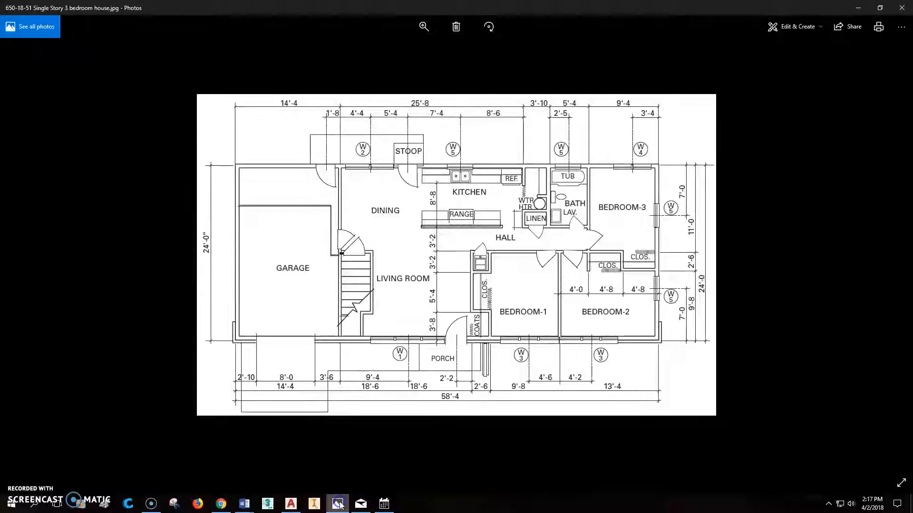
pyautogui.click(292, 505)
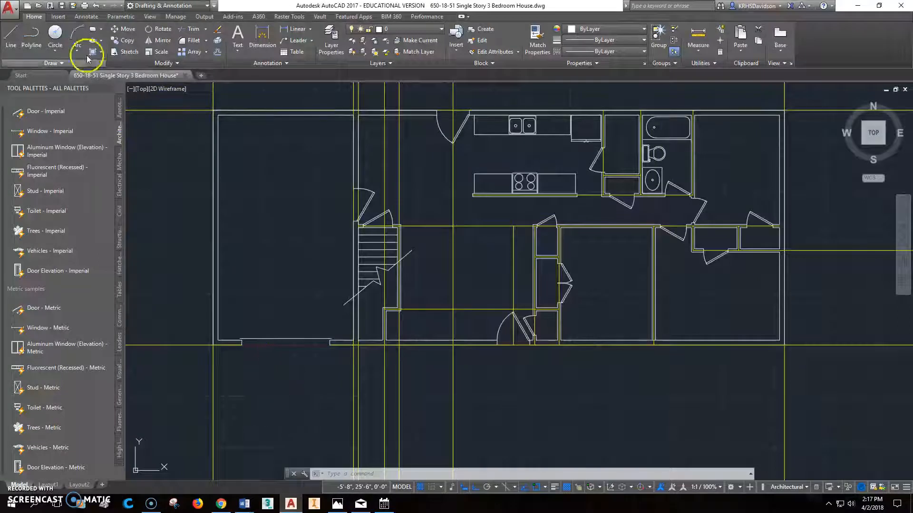
pyautogui.hotkey('ctrl', 's')
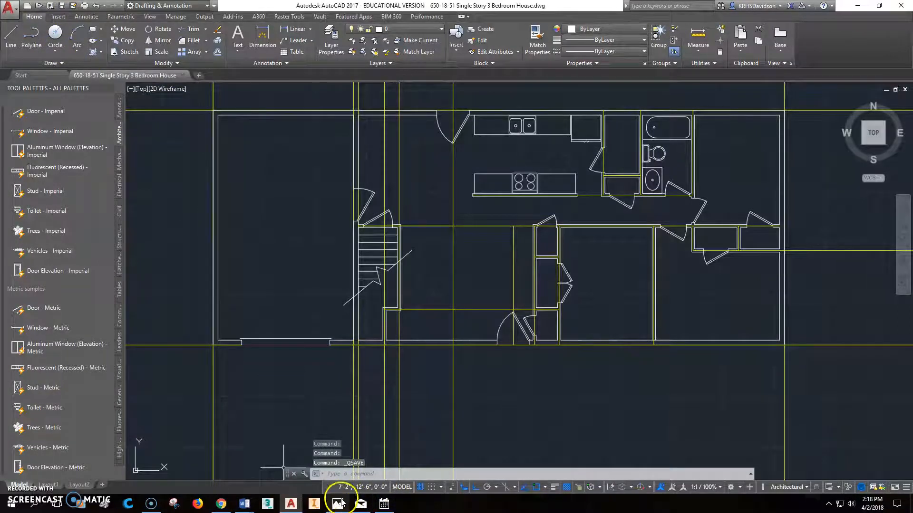
# Examine the window locations along the front wall in the reference floor plan image in Photos, and return to AutoCAD
pyautogui.moveTo(340, 506)
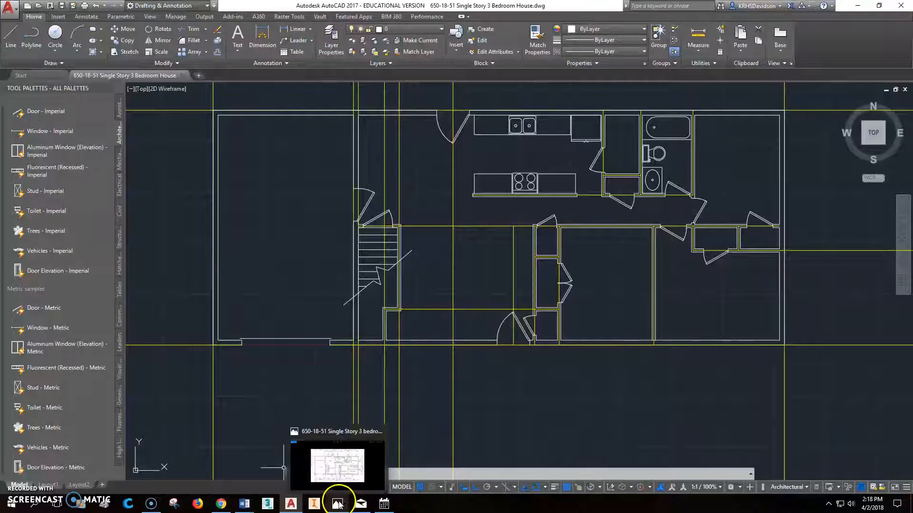
pyautogui.moveTo(291, 502)
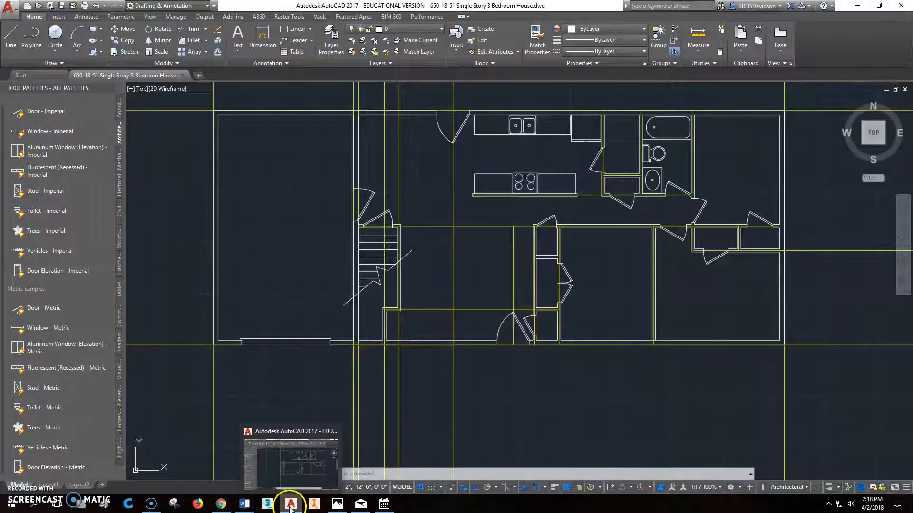
pyautogui.click(335, 506)
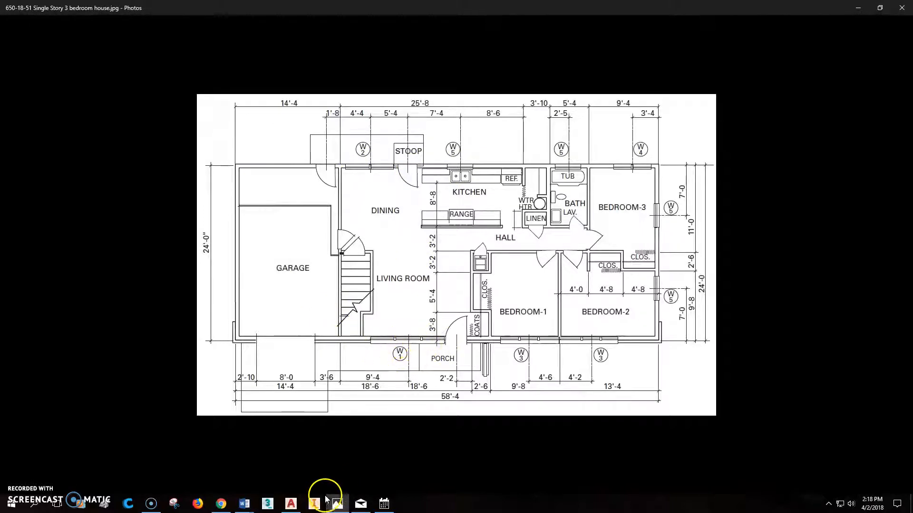
pyautogui.click(291, 504)
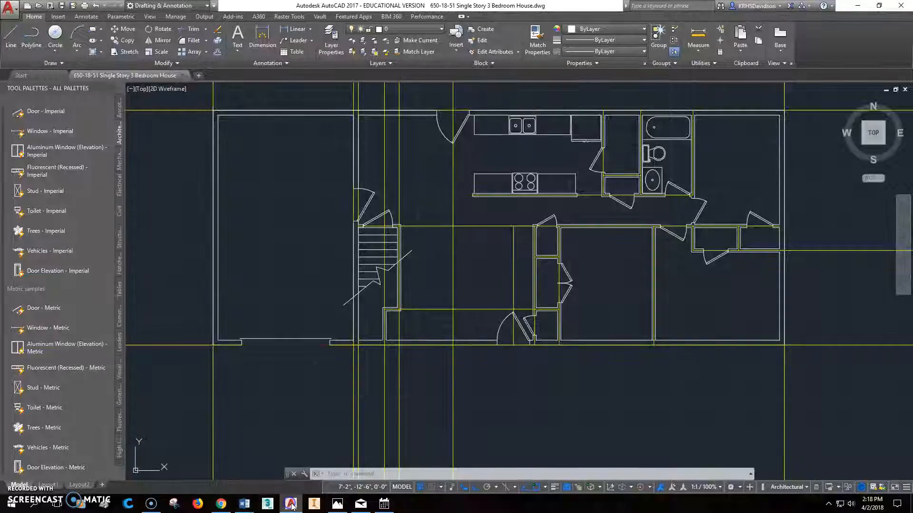
# Insert an imperial window in the living room's front wall beside the entry door and stretch its depth to the inner wall line
pyautogui.scroll(5, 494, 362)
pyautogui.moveTo(492, 349); pyautogui.dragTo(437, 356, button='middle')
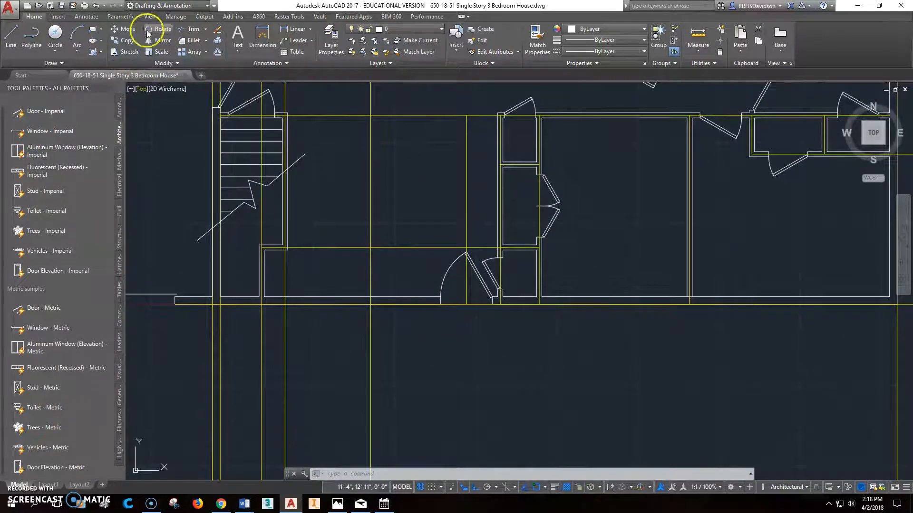
pyautogui.click(67, 132)
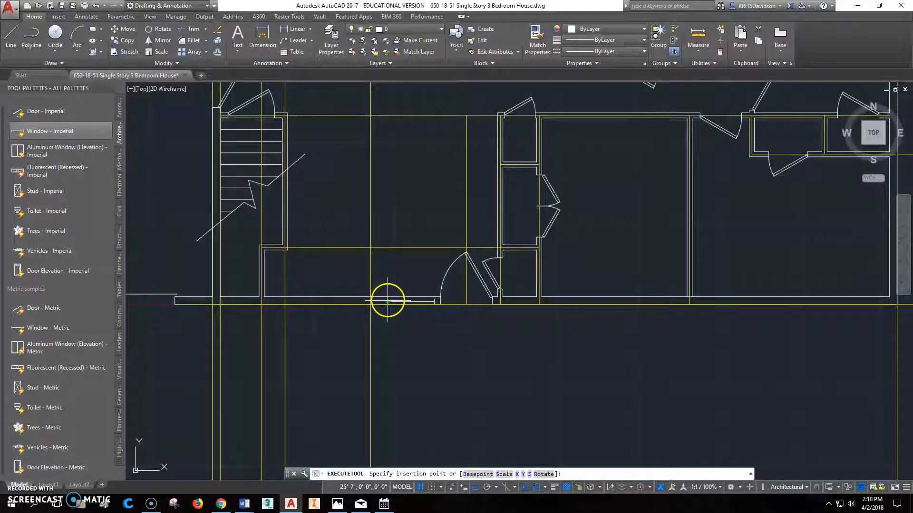
pyautogui.scroll(4, 387, 305)
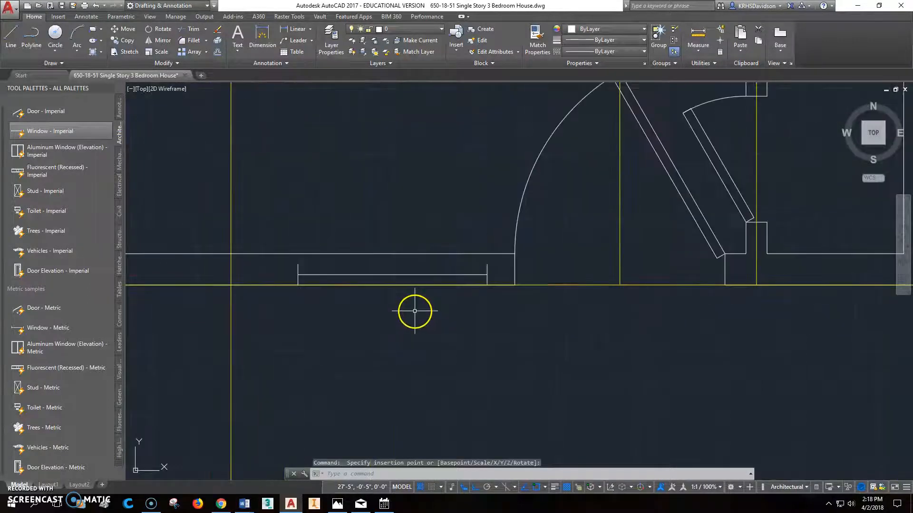
pyautogui.moveTo(431, 316); pyautogui.dragTo(464, 302, button='middle')
pyautogui.click(455, 260)
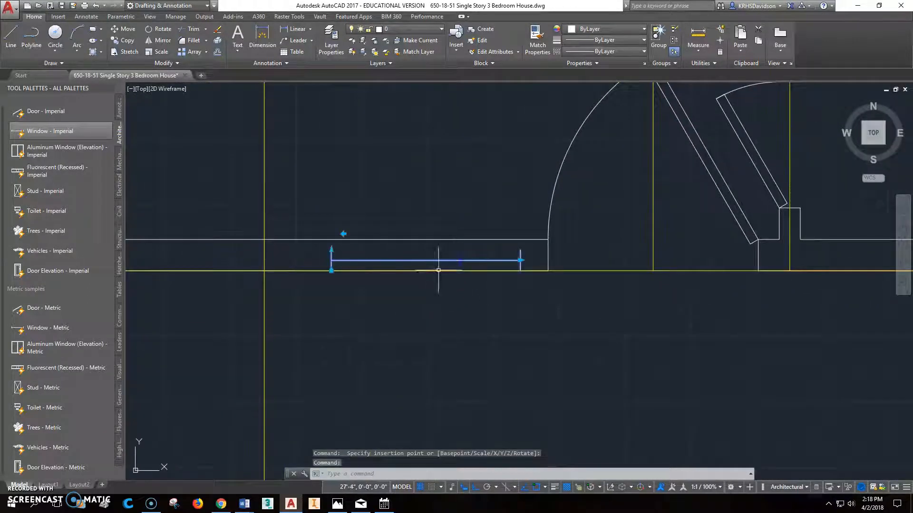
pyautogui.click(331, 250)
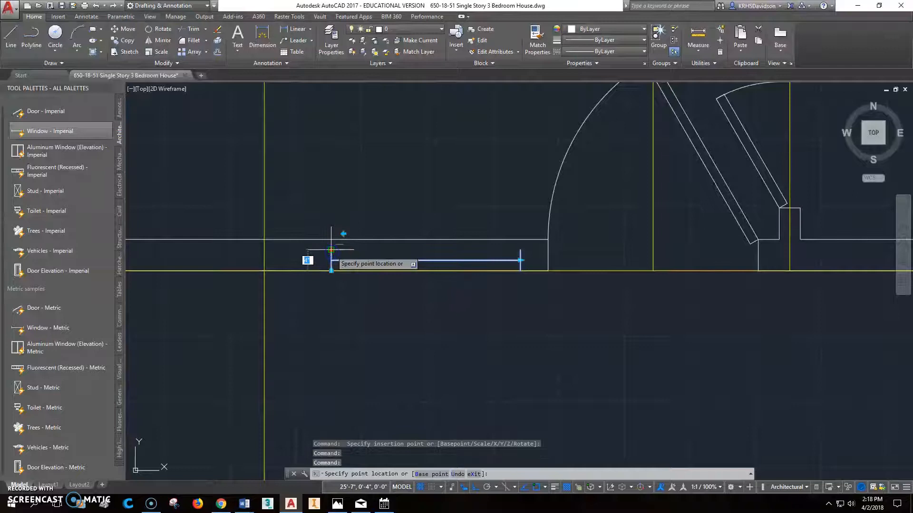
pyautogui.click(334, 236)
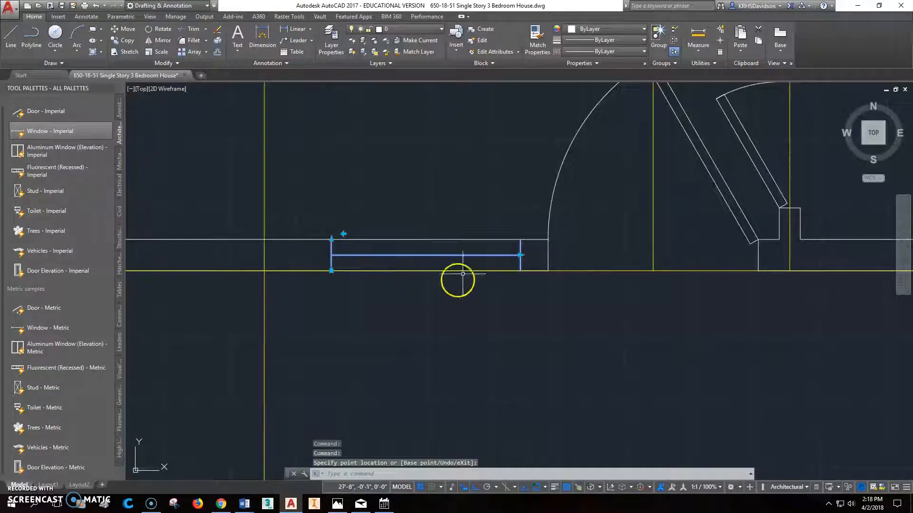
# Try out the preset widths of the living room's front window with its width grip
pyautogui.scroll(-10, 469, 276)
pyautogui.scroll(4, 292, 283)
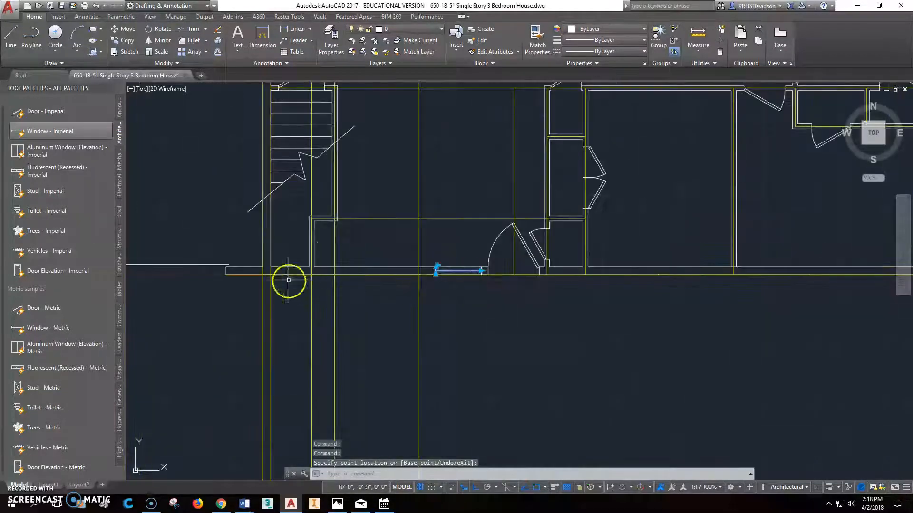
pyautogui.scroll(2, 476, 274)
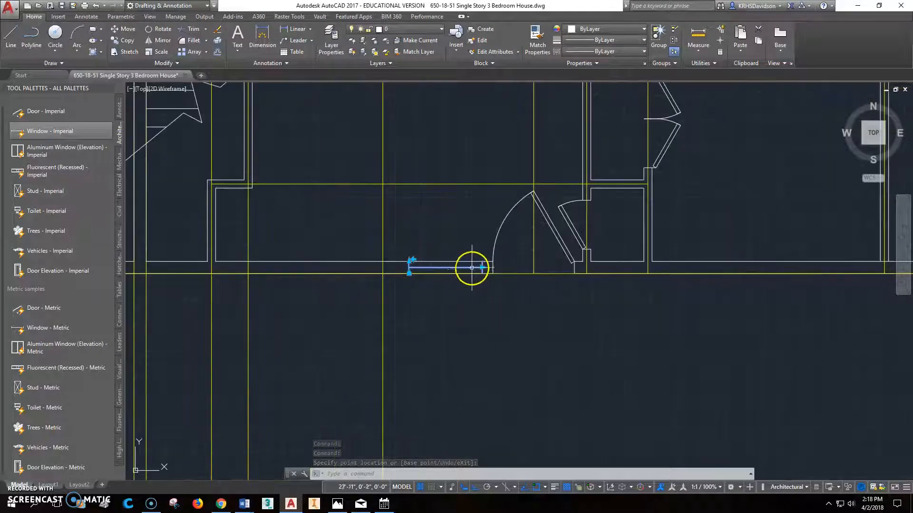
pyautogui.scroll(2, 470, 269)
pyautogui.click(497, 261)
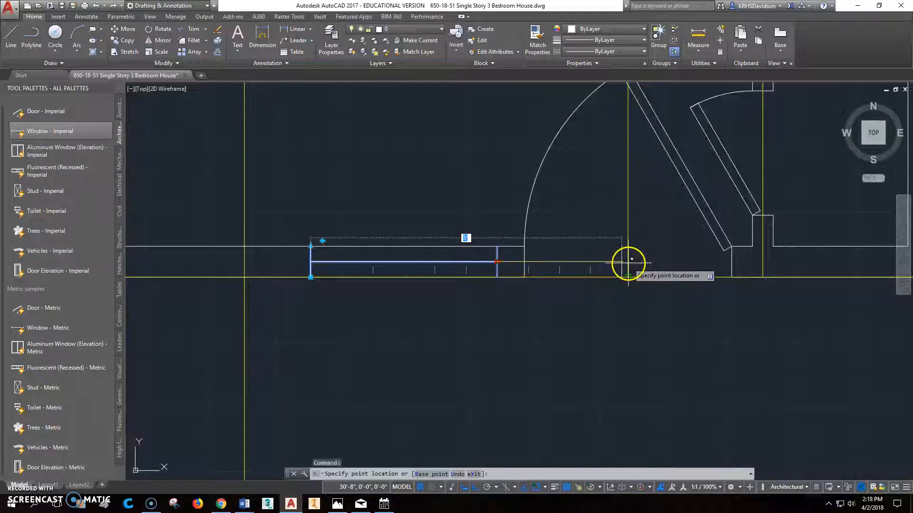
pyautogui.click(517, 292)
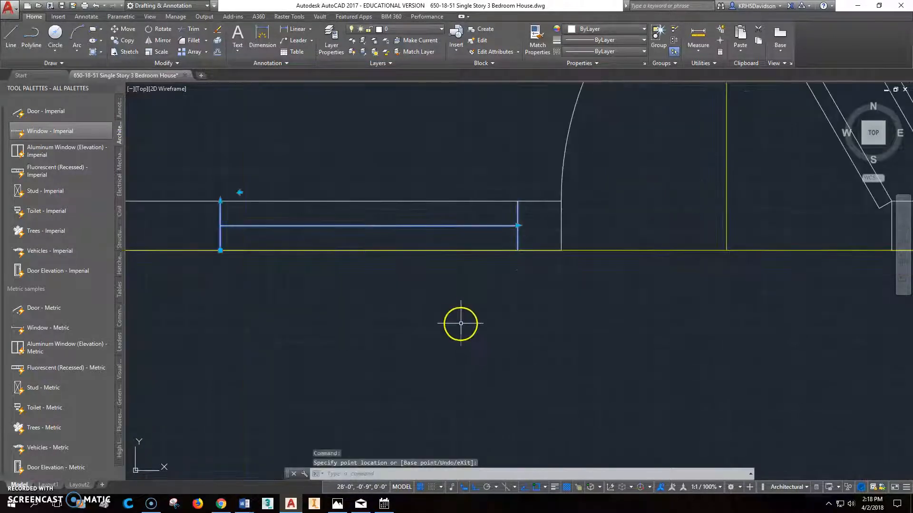
pyautogui.scroll(-2, 458, 315)
pyautogui.moveTo(458, 316); pyautogui.dragTo(570, 299, button='middle')
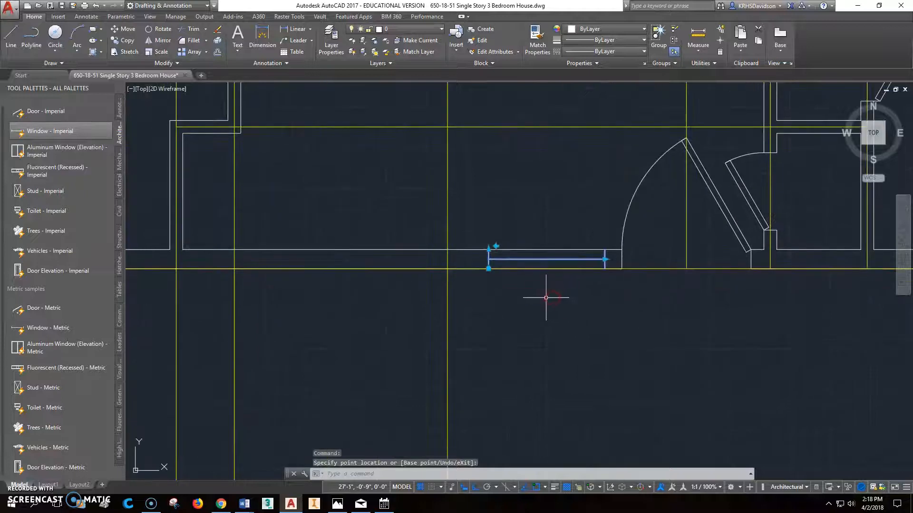
pyautogui.press('Escape')
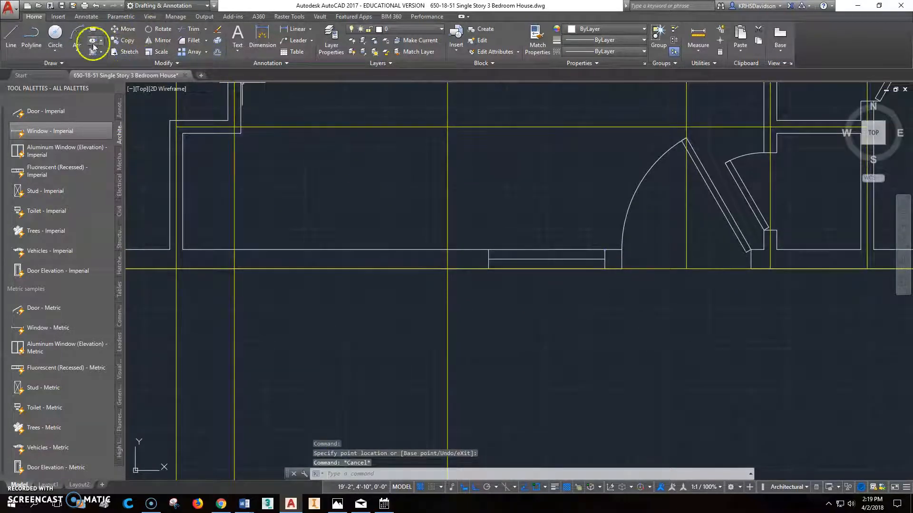
# Copy the living room window twice end to end toward the garage to form a three-unit window
pyautogui.click(125, 42)
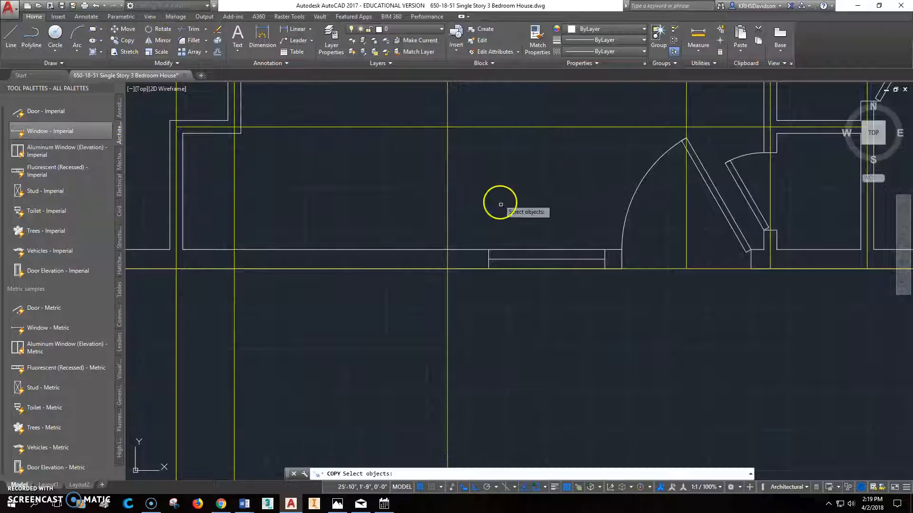
pyautogui.click(552, 258)
pyautogui.press('Return')
pyautogui.click(606, 267)
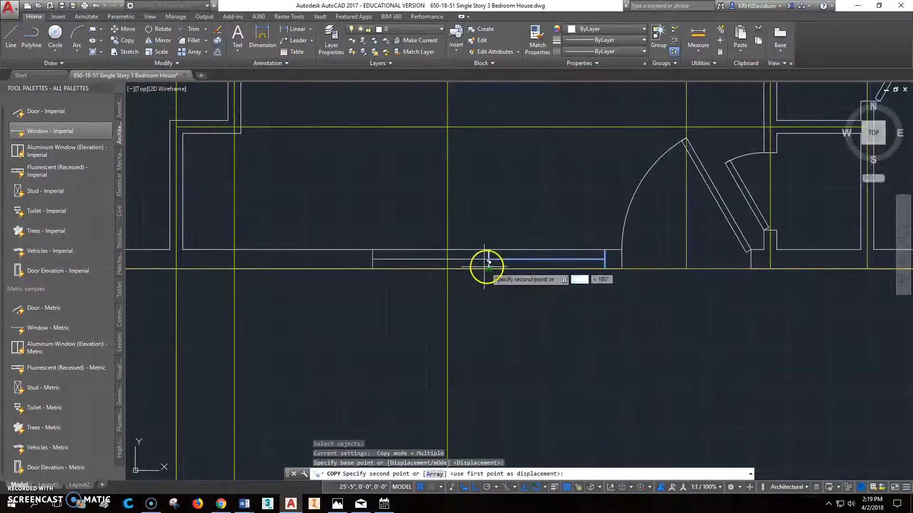
pyautogui.click(488, 266)
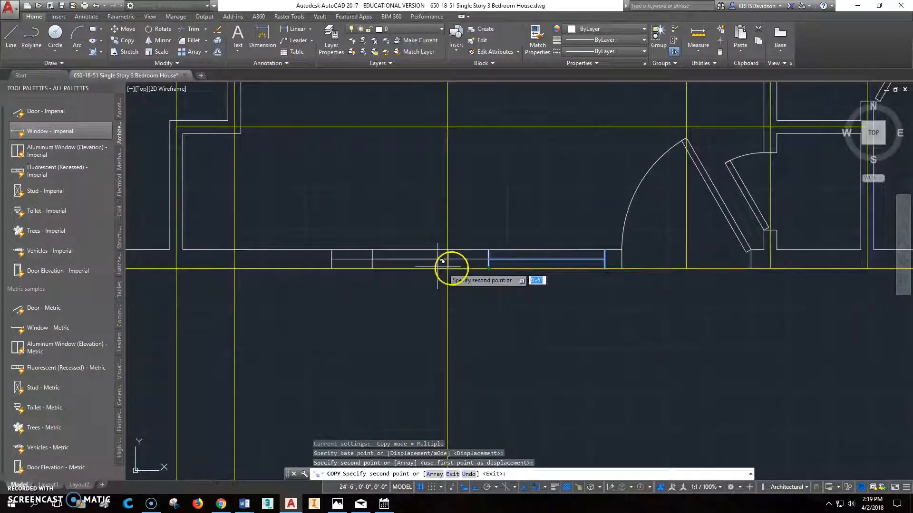
pyautogui.click(371, 268)
pyautogui.press('Escape')
pyautogui.press('Escape')
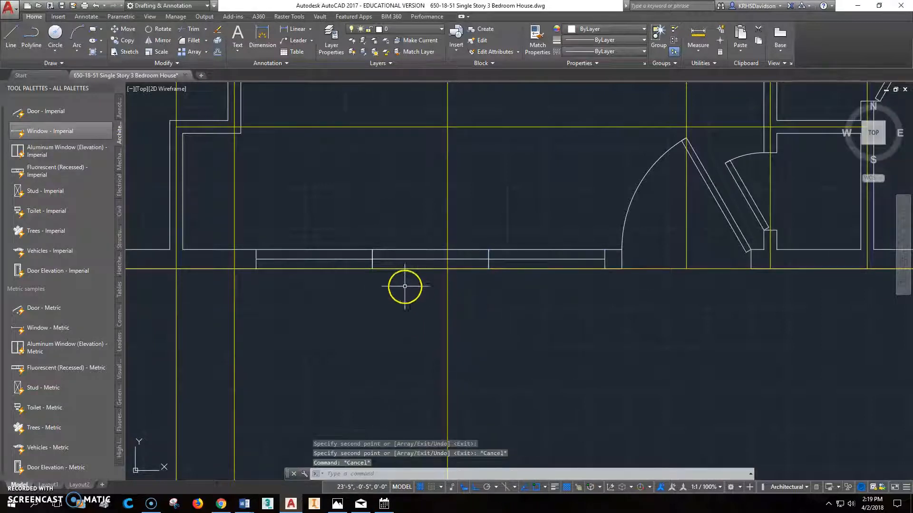
# Copy the three-unit living room window into Bedroom-1's front wall, with its end at the partition shared with Bedroom-2
pyautogui.scroll(-2, 380, 276)
pyautogui.scroll(4, 393, 263)
pyautogui.scroll(-2, 266, 296)
pyautogui.scroll(-2, 265, 295)
pyautogui.moveTo(383, 334); pyautogui.dragTo(410, 271, button='middle')
pyautogui.scroll(2, 517, 289)
pyautogui.scroll(-2, 517, 289)
pyautogui.moveTo(723, 304); pyautogui.dragTo(412, 290, button='middle')
pyautogui.scroll(-1, 413, 290)
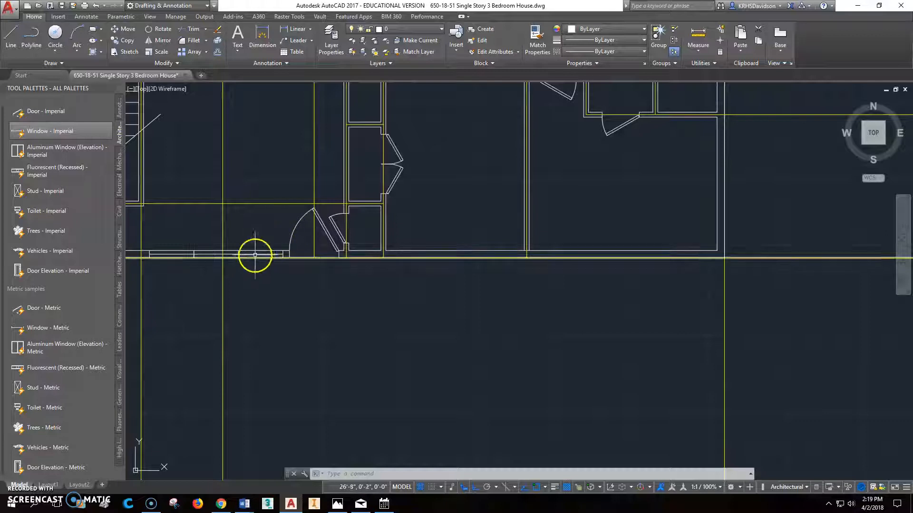
pyautogui.click(122, 41)
pyautogui.click(145, 266)
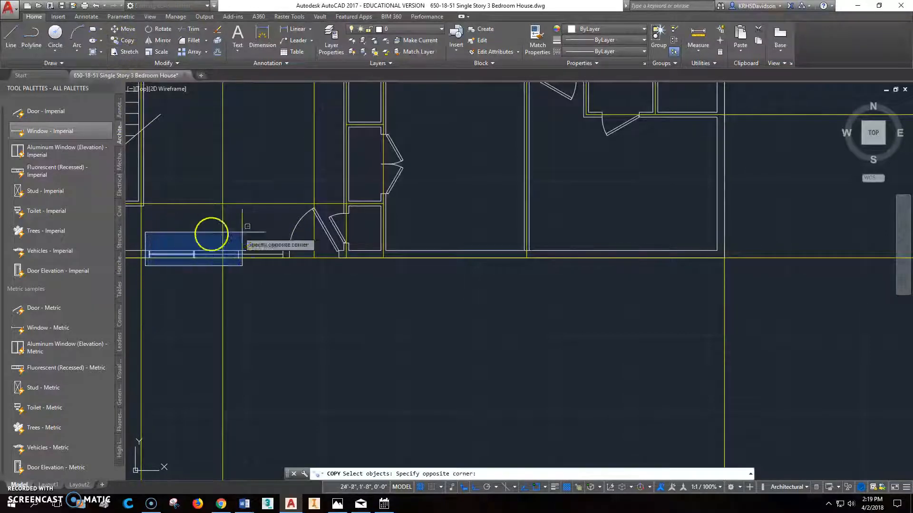
pyautogui.click(283, 244)
pyautogui.press('Return')
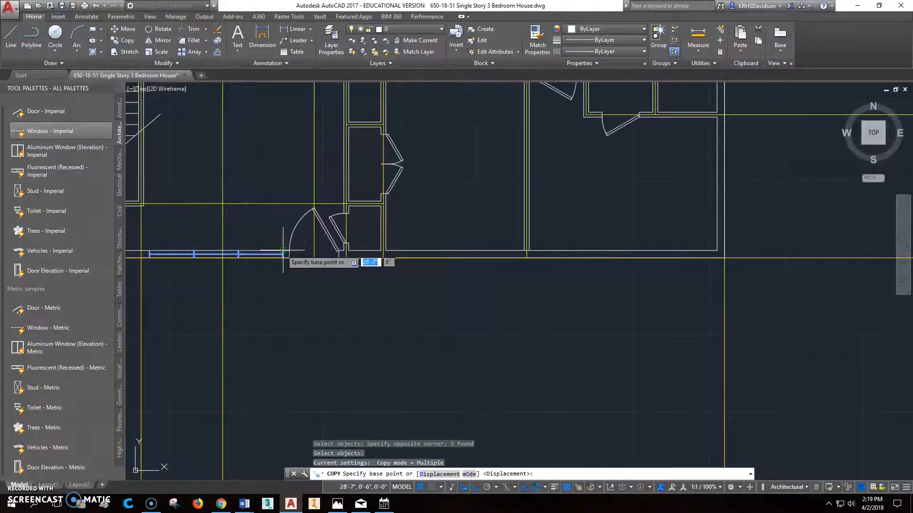
pyautogui.click(283, 249)
pyautogui.click(524, 251)
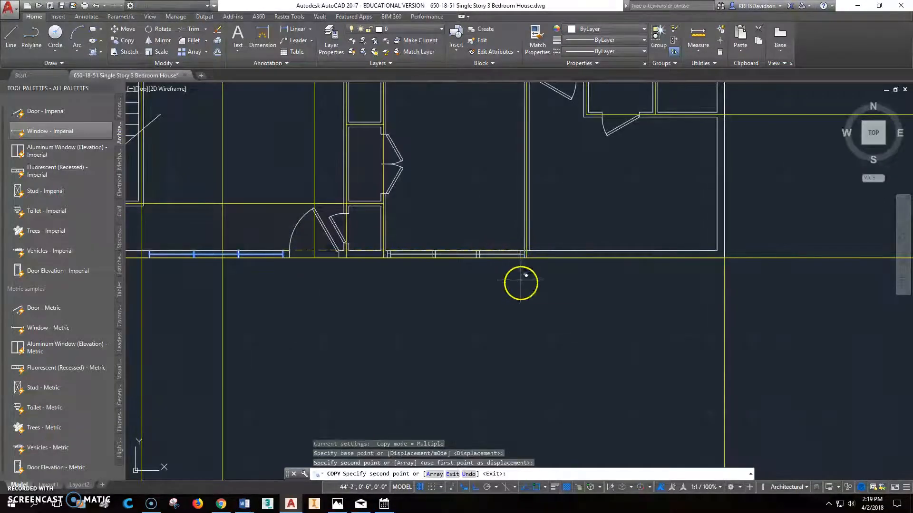
pyautogui.press('Escape')
# Trim the inner front wall line between the two faces of the partition separating Bedroom-1 and Bedroom-2
pyautogui.scroll(4, 530, 286)
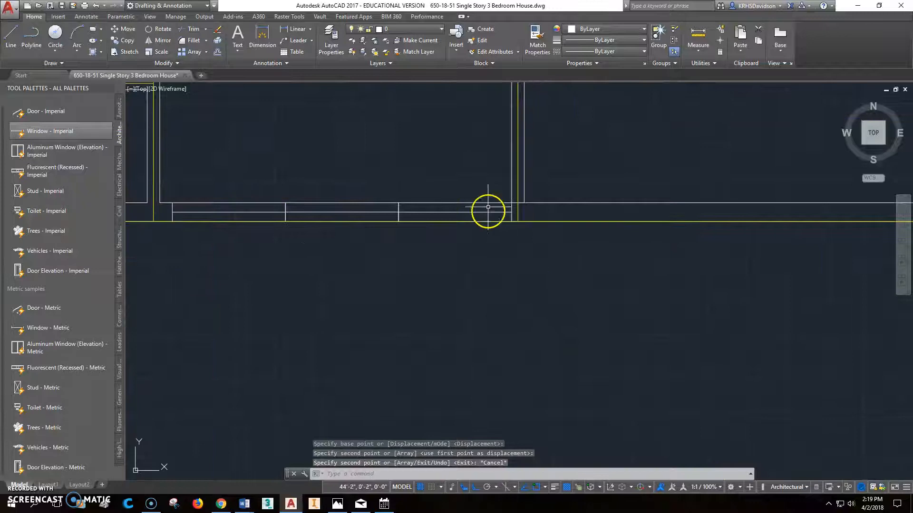
pyautogui.moveTo(195, 267); pyautogui.dragTo(303, 309, button='middle')
pyautogui.scroll(2, 600, 254)
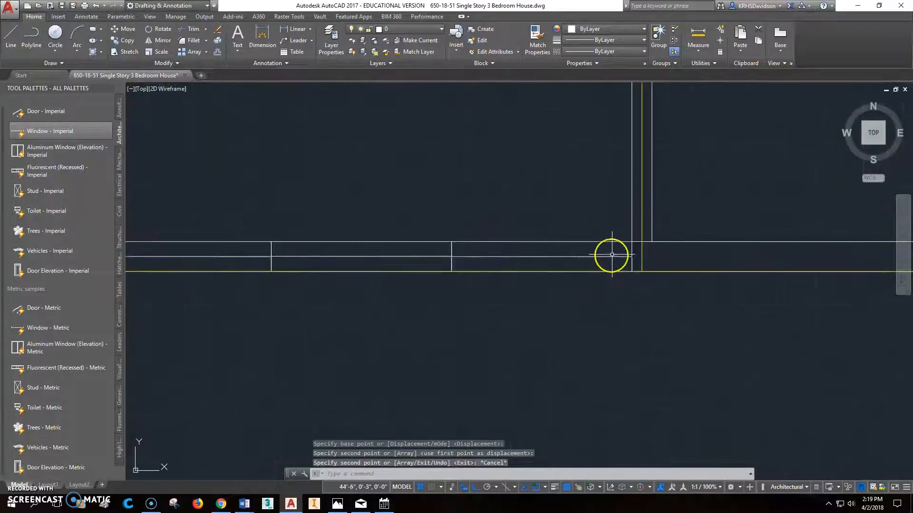
pyautogui.click(190, 31)
pyautogui.click(632, 214)
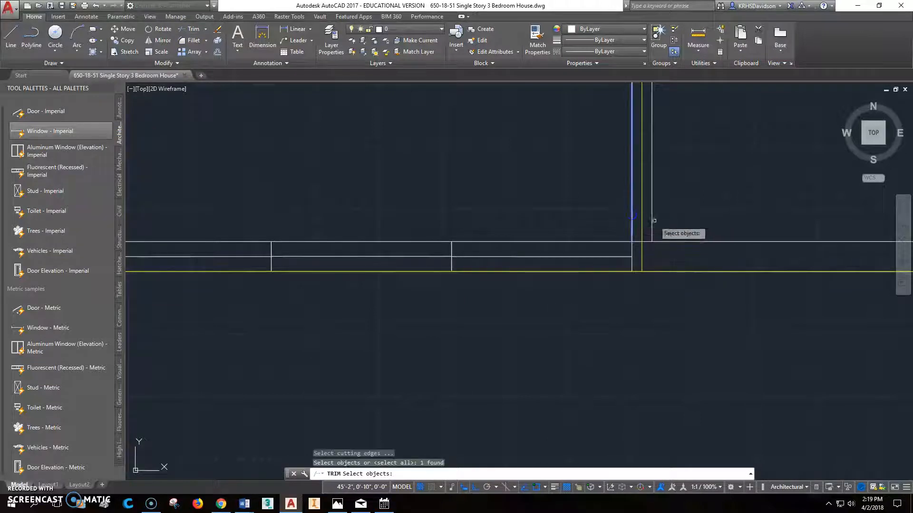
pyautogui.click(650, 223)
pyautogui.press('Return')
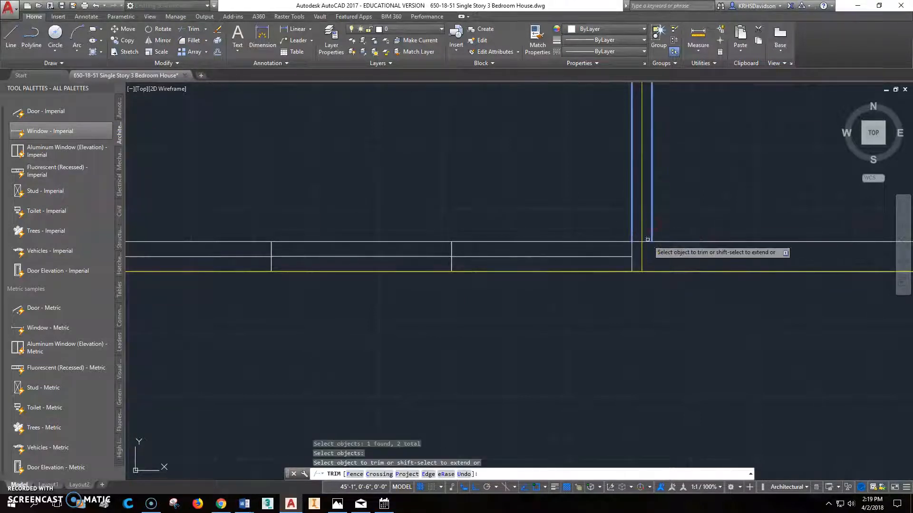
pyautogui.scroll(-7, 646, 242)
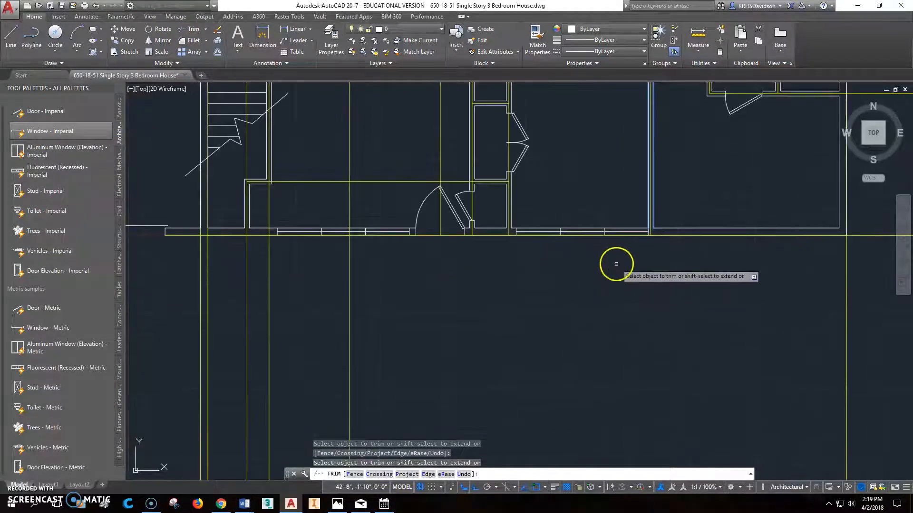
pyautogui.press('Escape')
# Measure the gap between the Bedroom-1 window's end and the closet-side wall
pyautogui.scroll(5, 456, 220)
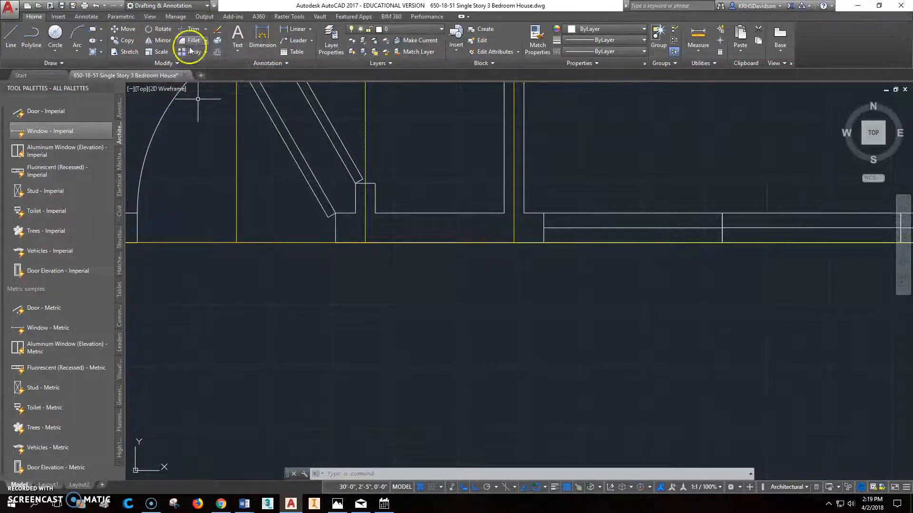
pyautogui.write('di')
pyautogui.press('Return')
pyautogui.click(544, 213)
pyautogui.click(525, 213)
pyautogui.scroll(-2, 562, 259)
pyautogui.moveTo(709, 286); pyautogui.dragTo(574, 264, button='middle')
pyautogui.press('Escape')
# Move the three-unit Bedroom-1 window 2" toward the closet-side wall to center it in the room's front wall
pyautogui.write('m')
pyautogui.press('Return')
pyautogui.click(409, 234)
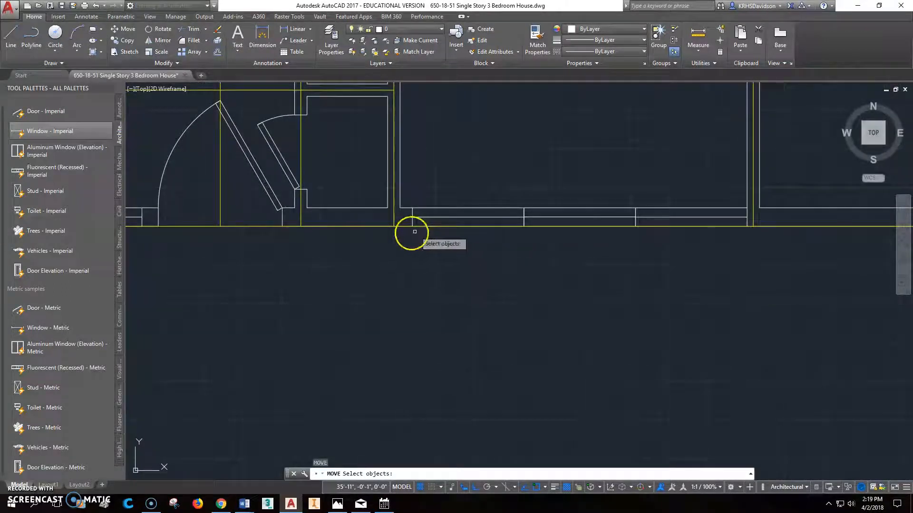
pyautogui.click(751, 195)
pyautogui.press('Return')
pyautogui.click(729, 190)
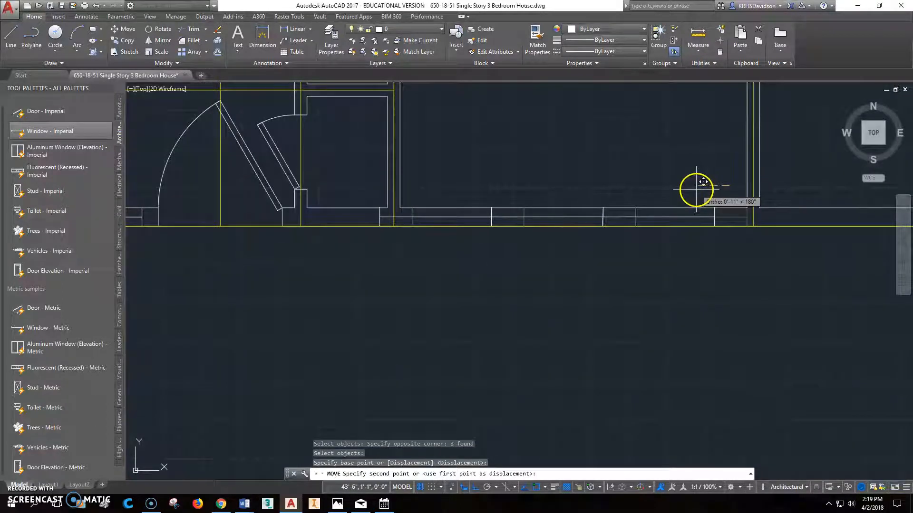
pyautogui.write('2')
pyautogui.press('Return')
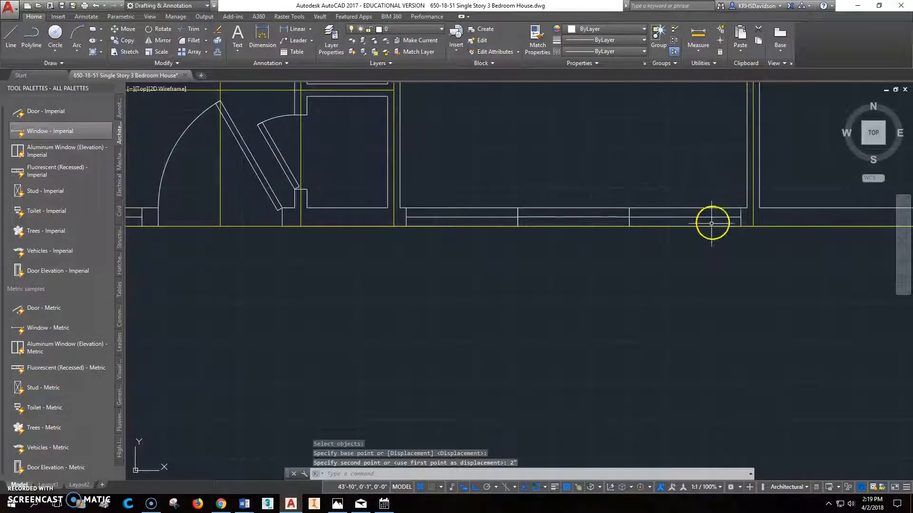
pyautogui.scroll(-5, 712, 257)
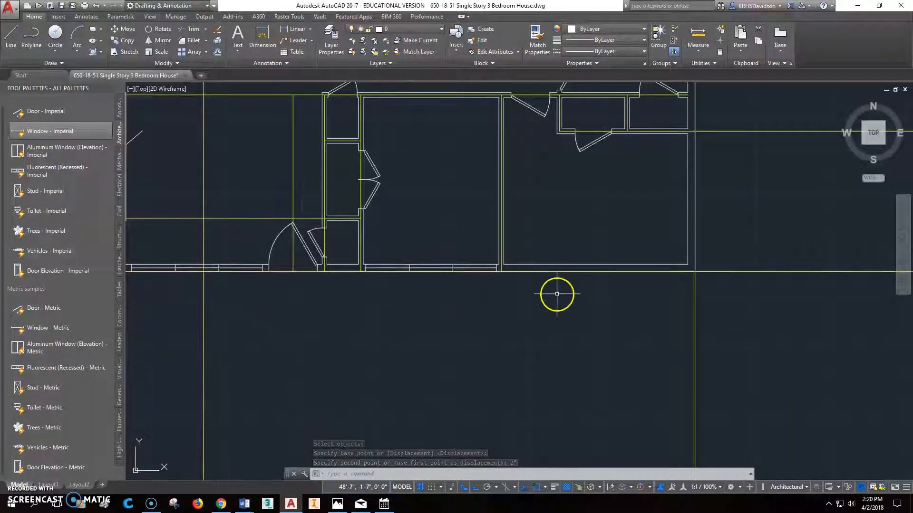
pyautogui.moveTo(583, 285); pyautogui.dragTo(483, 282, button='middle')
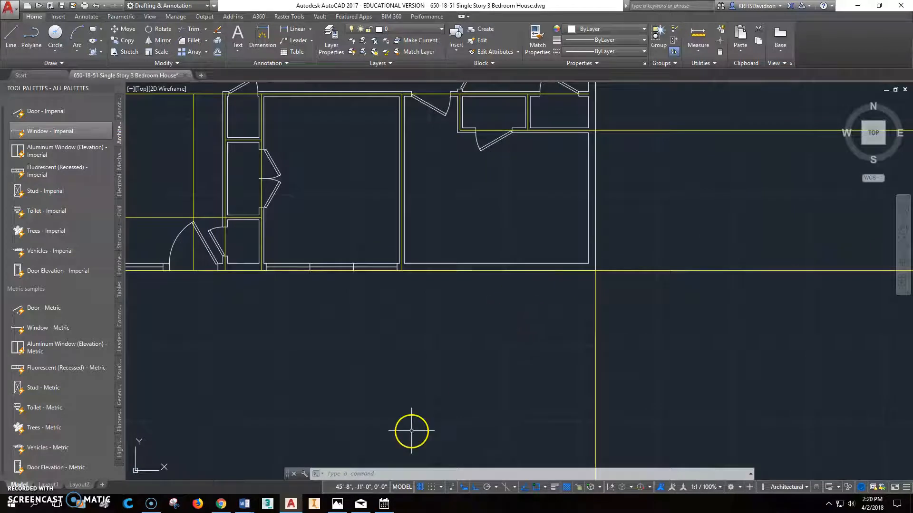
# Mirror the three-unit Bedroom-1 window about the centerline of the partition into Bedroom-2's front wall, keeping the original, per the reference plan
pyautogui.moveTo(339, 505)
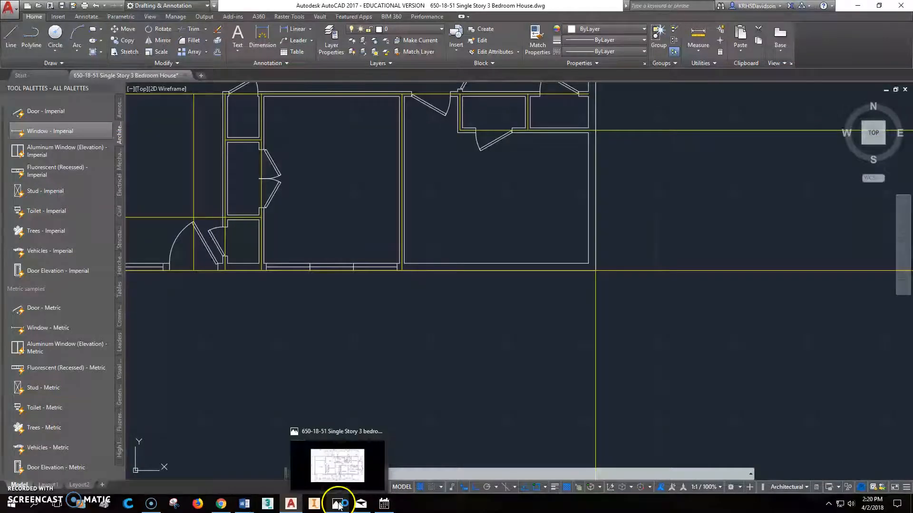
pyautogui.click(358, 457)
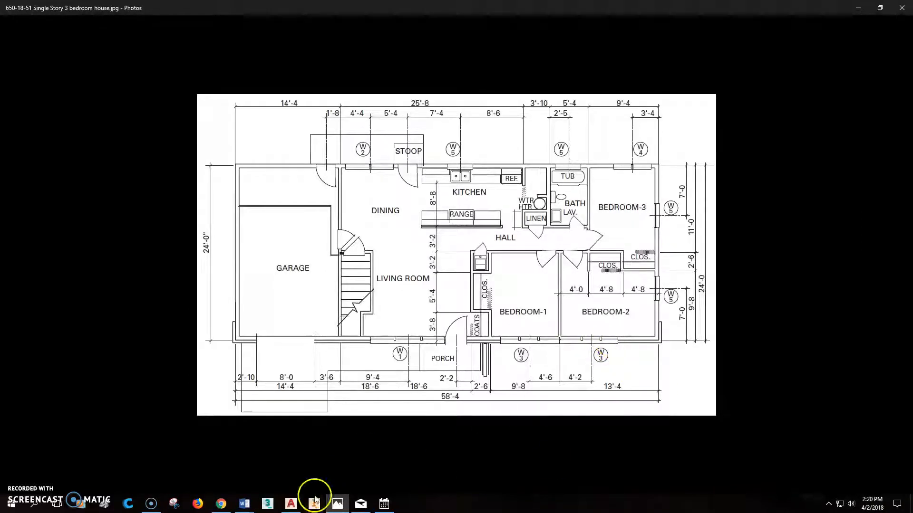
pyautogui.click(292, 506)
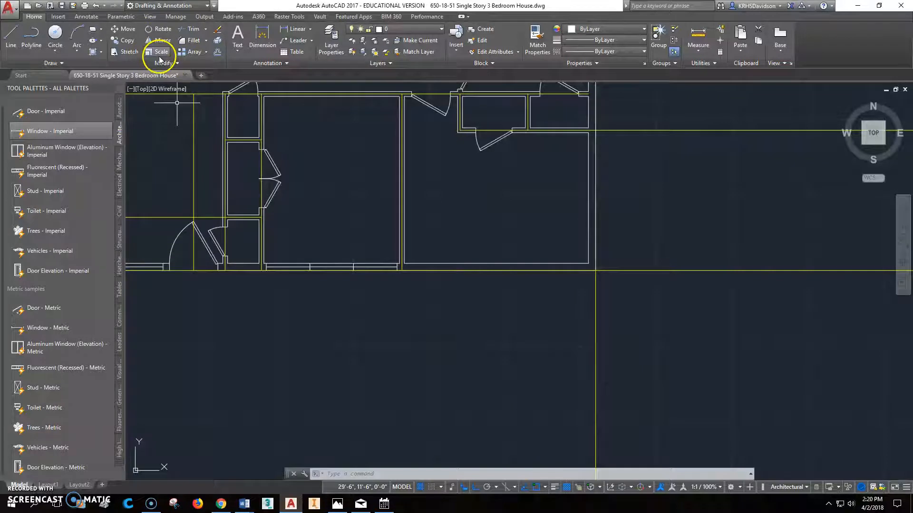
pyautogui.click(163, 41)
pyautogui.click(263, 280)
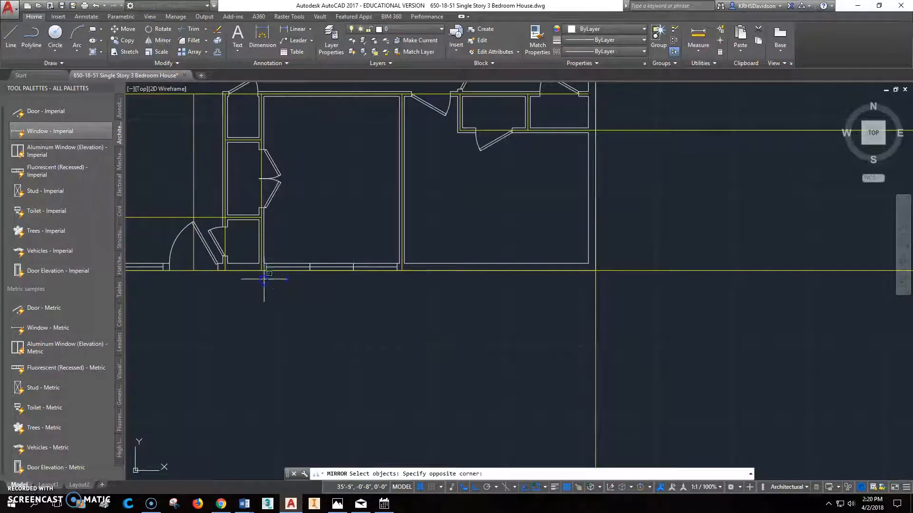
pyautogui.click(404, 247)
pyautogui.press('Return')
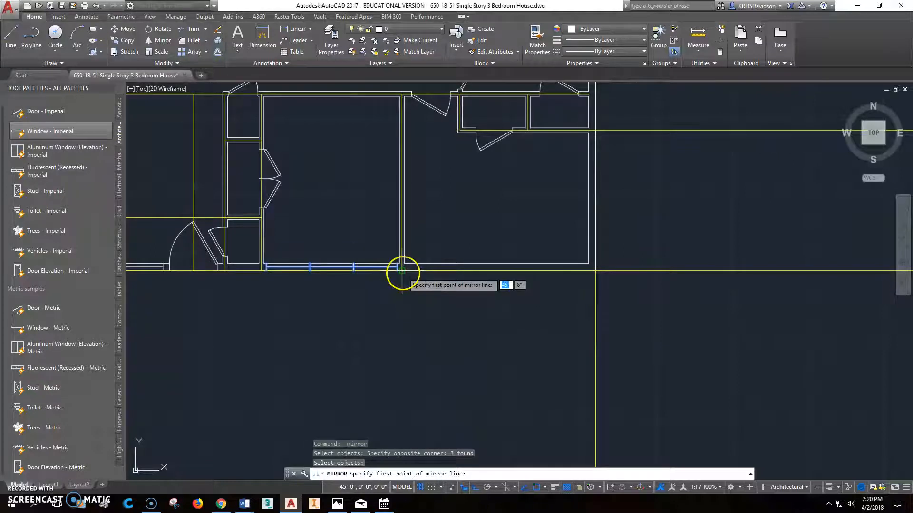
pyautogui.click(401, 271)
pyautogui.click(401, 356)
pyautogui.rightClick(403, 343)
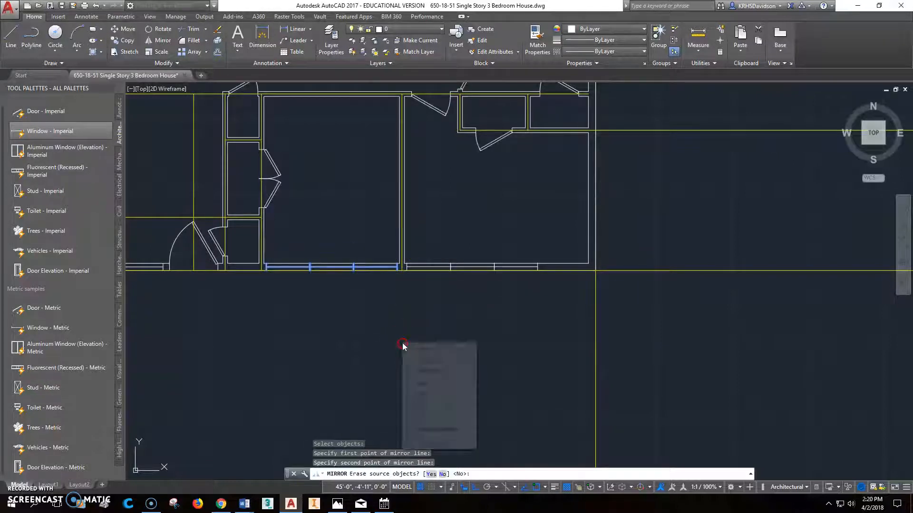
pyautogui.click(420, 350)
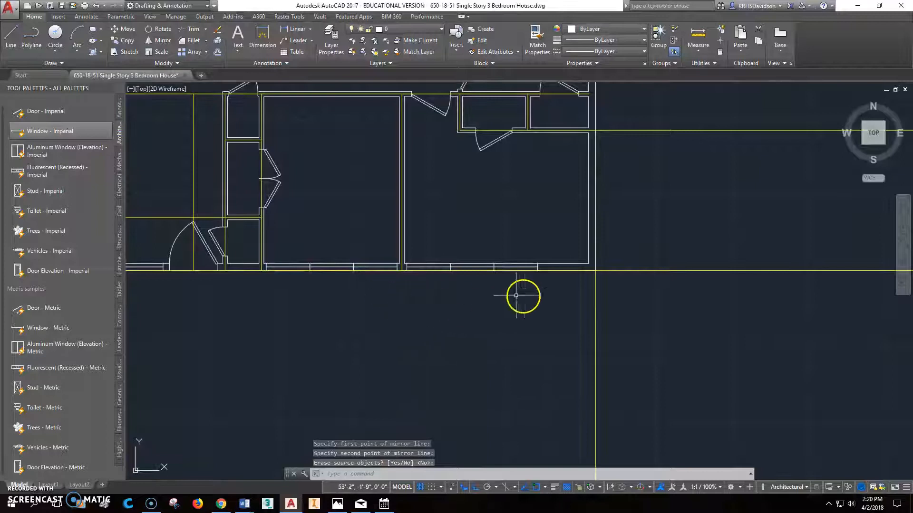
# Check the front wall windows across the plan and save the drawing
pyautogui.scroll(-2, 444, 299)
pyautogui.moveTo(377, 307); pyautogui.dragTo(520, 285, button='middle')
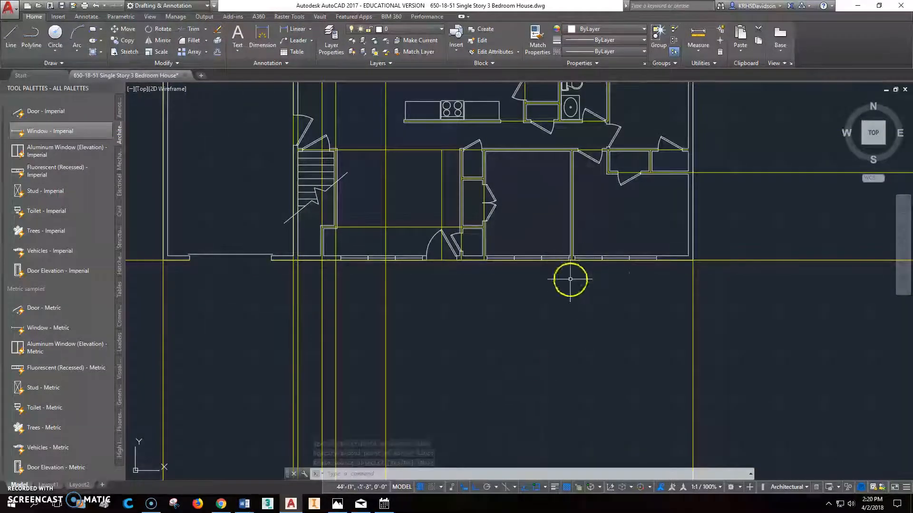
pyautogui.scroll(-2, 570, 280)
pyautogui.scroll(3, 542, 331)
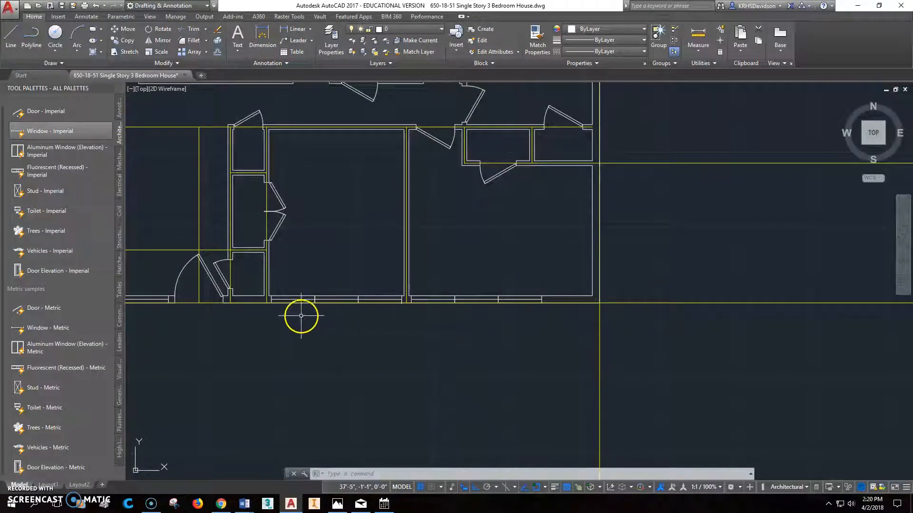
pyautogui.scroll(-3, 301, 316)
pyautogui.moveTo(322, 352); pyautogui.dragTo(420, 314, button='middle')
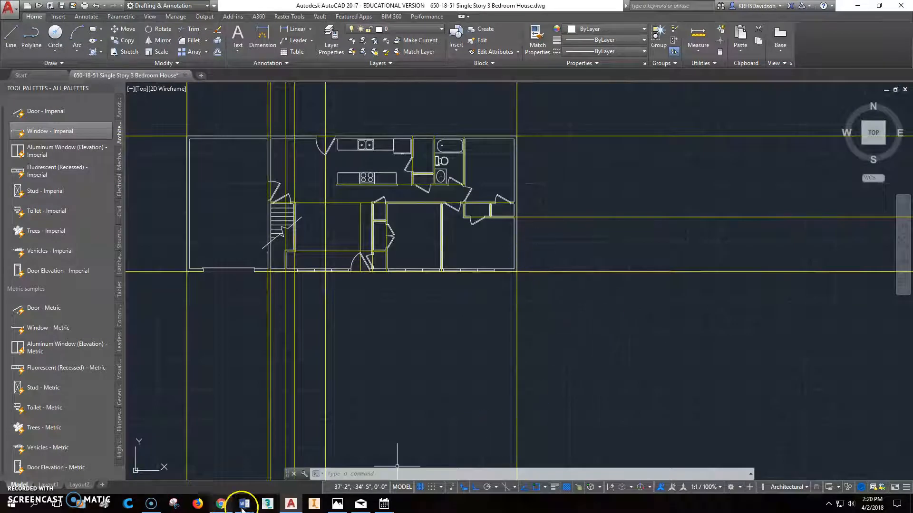
pyautogui.click(61, 9)
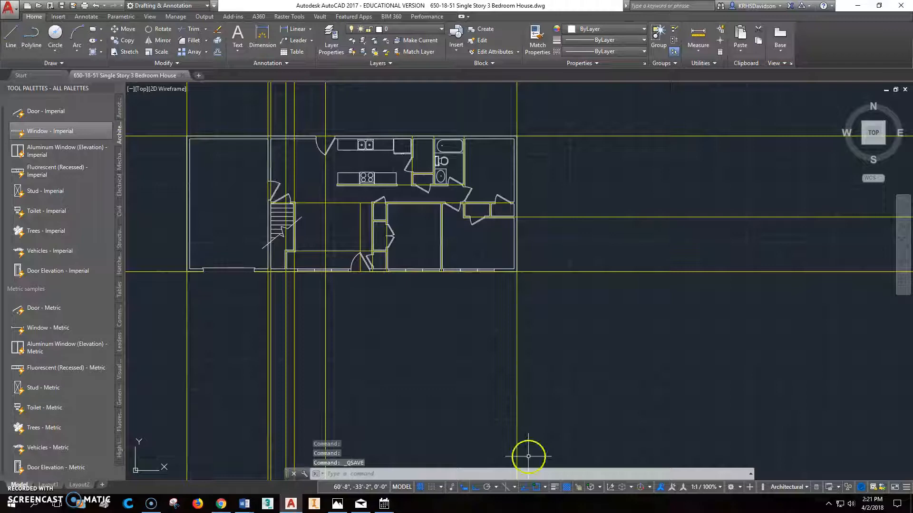
# Check the side wall window dimensions on the reference plan and offset the front wall construction line 7' into the house
pyautogui.click(337, 504)
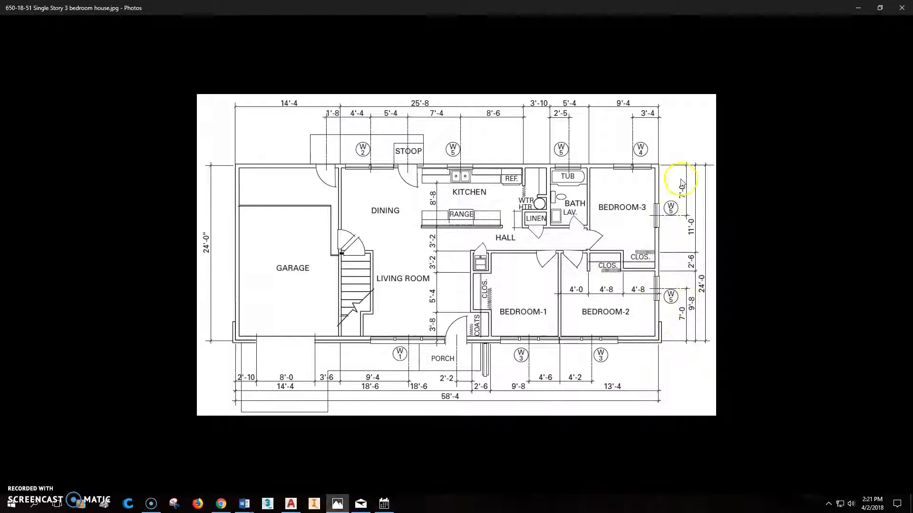
pyautogui.click(290, 505)
pyautogui.scroll(4, 549, 277)
pyautogui.moveTo(493, 222)
pyautogui.mouseDown(button='middle')
pyautogui.moveTo(433, 263)
pyautogui.moveTo(400, 311)
pyautogui.mouseUp(button='middle')
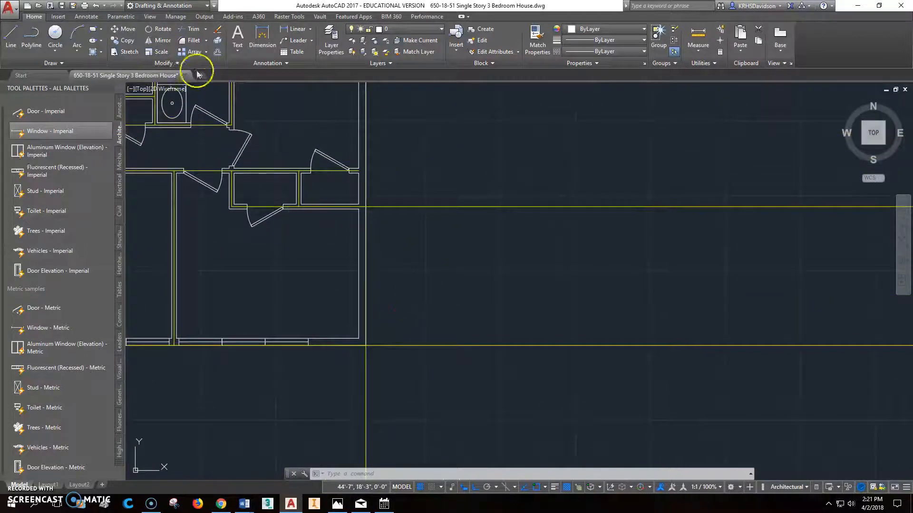
pyautogui.click(217, 51)
pyautogui.write('7"')
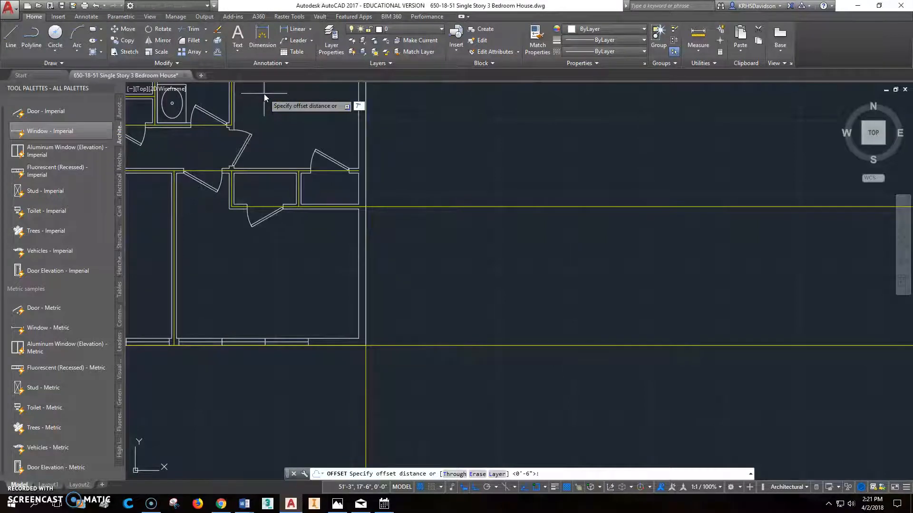
pyautogui.press('BackSpace')
pyautogui.press('Return')
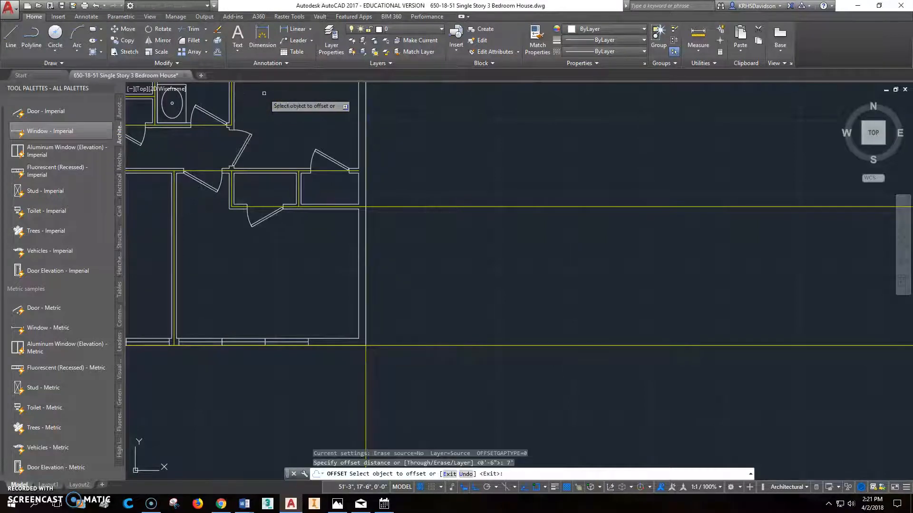
pyautogui.click(415, 346)
pyautogui.click(430, 300)
pyautogui.moveTo(392, 274); pyautogui.dragTo(467, 285, button='middle')
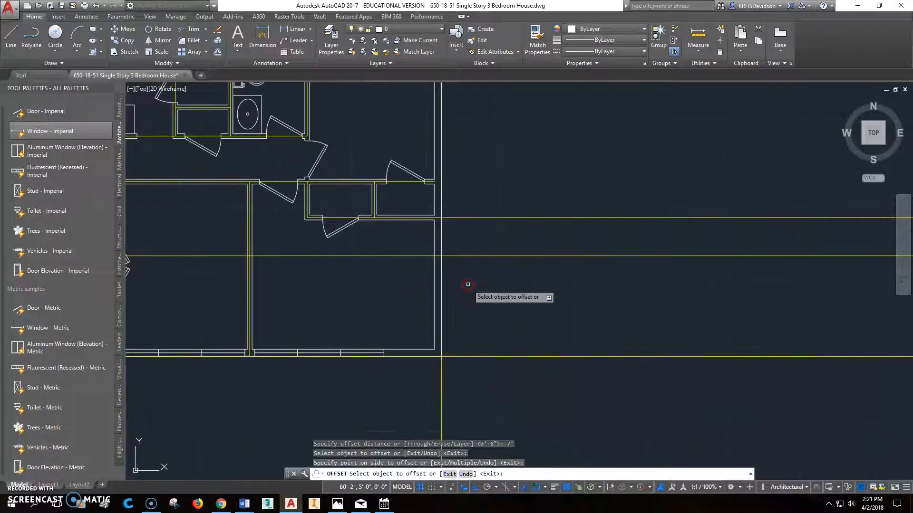
pyautogui.scroll(2, 468, 285)
pyautogui.press('Escape')
# Insert an imperial window block just outside Bedroom-2's side wall and rotate it about its midpoint to stand vertical
pyautogui.click(82, 136)
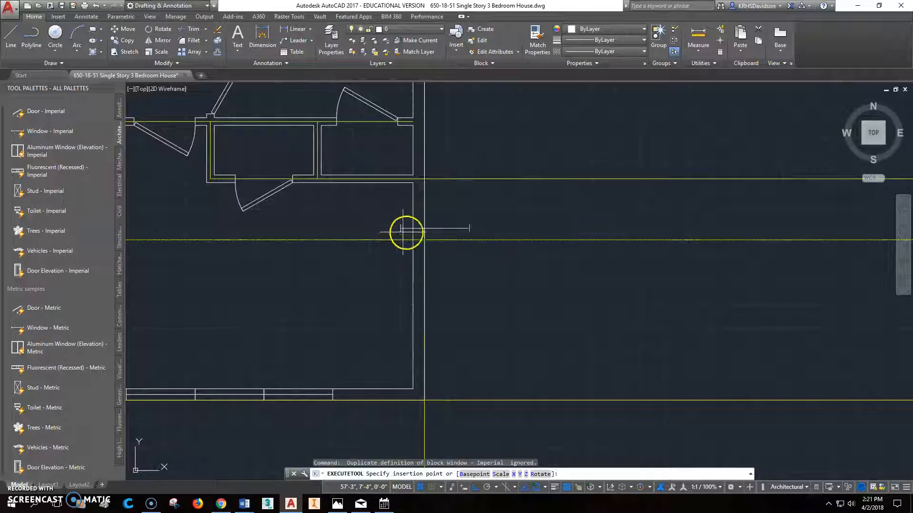
pyautogui.click(431, 240)
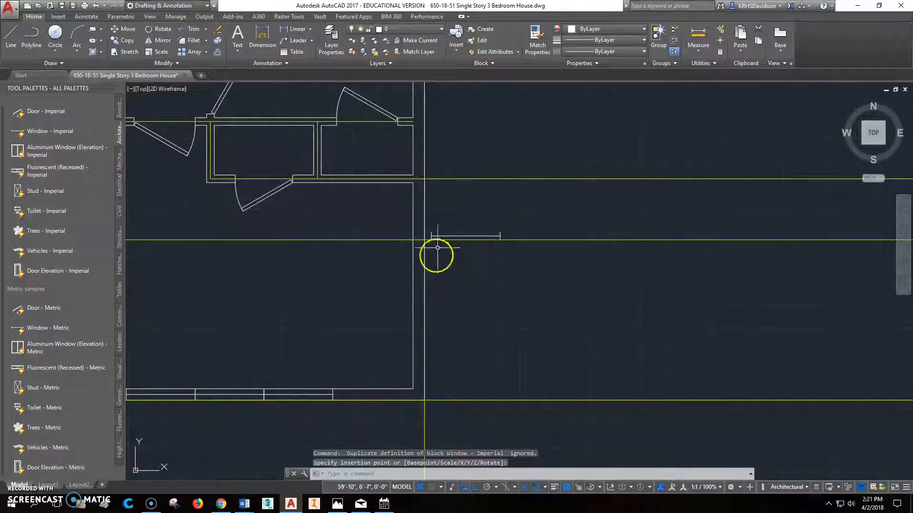
pyautogui.scroll(2, 451, 245)
pyautogui.click(475, 235)
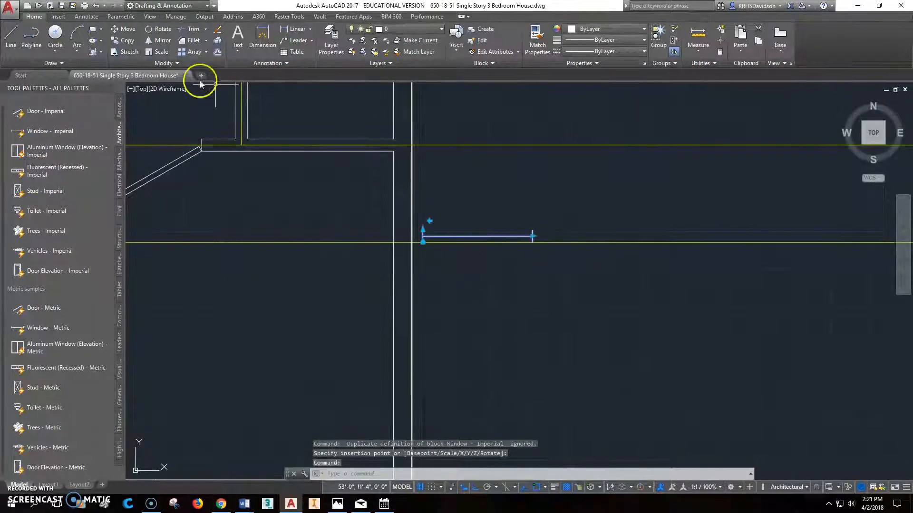
pyautogui.click(159, 29)
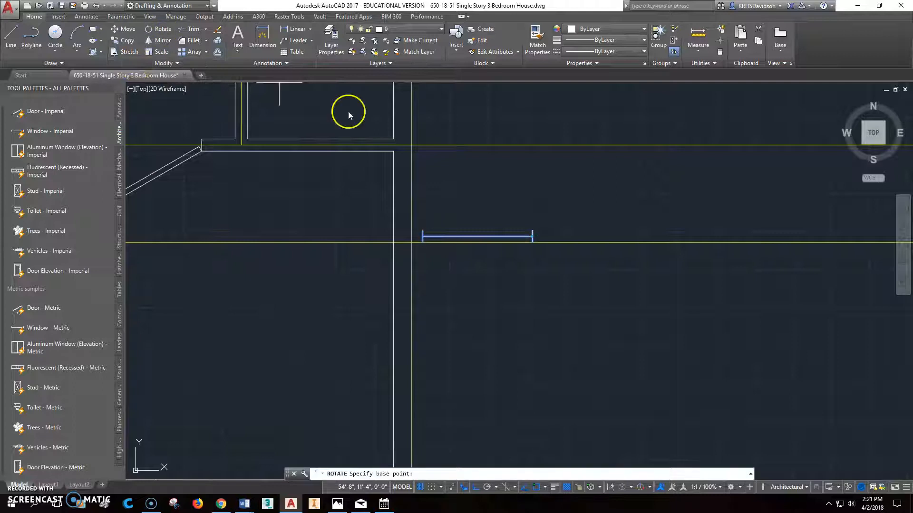
pyautogui.click(477, 236)
pyautogui.click(481, 185)
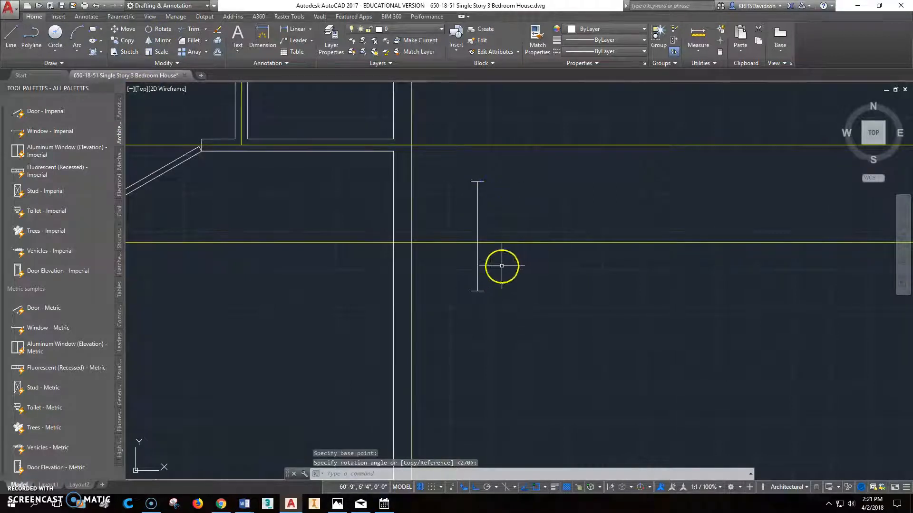
# Move the vertical window so its midpoint lies on the construction line 7' from the front wall
pyautogui.click(475, 295)
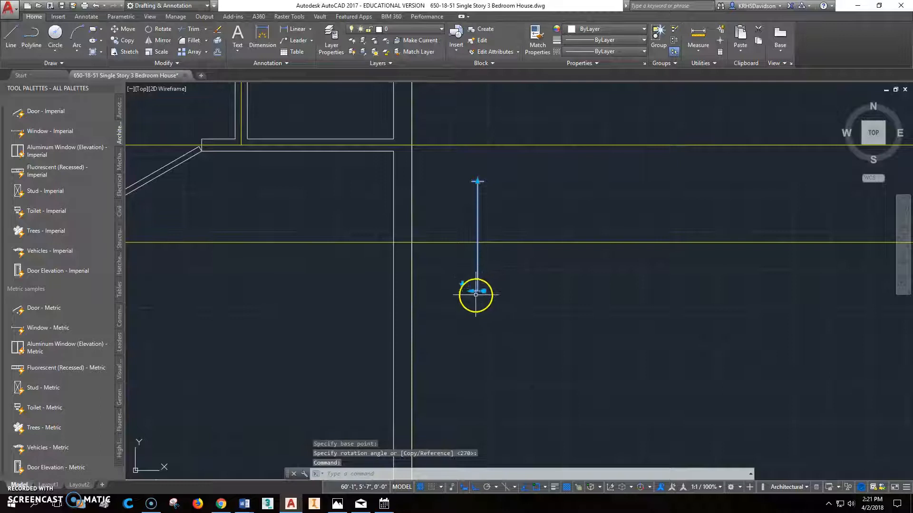
pyautogui.click(472, 292)
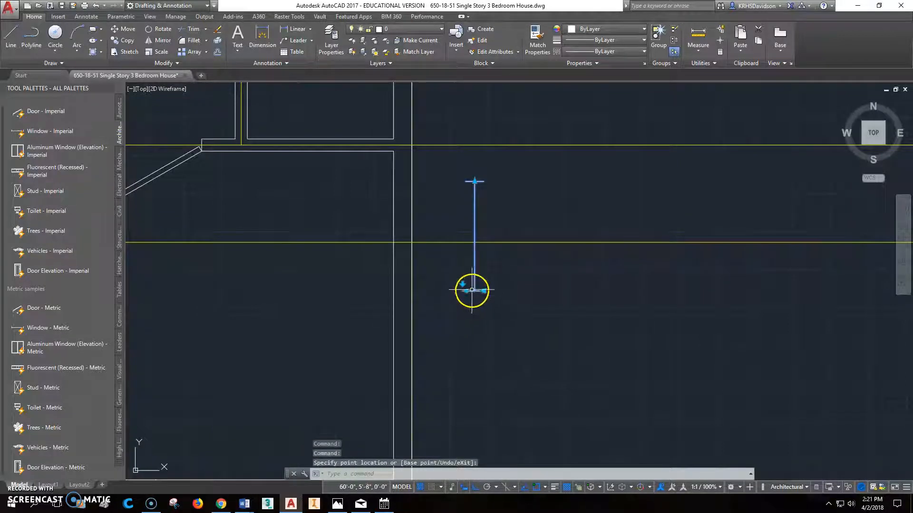
pyautogui.click(125, 29)
pyautogui.click(474, 229)
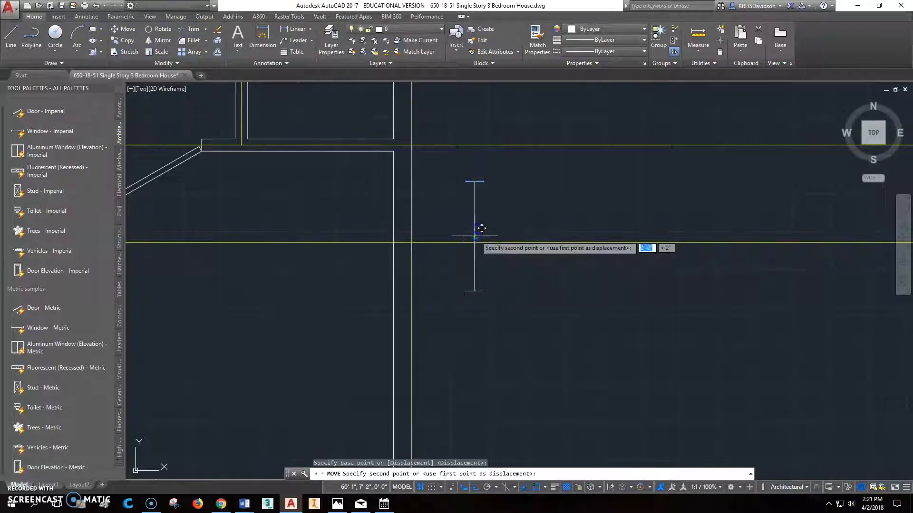
pyautogui.click(474, 236)
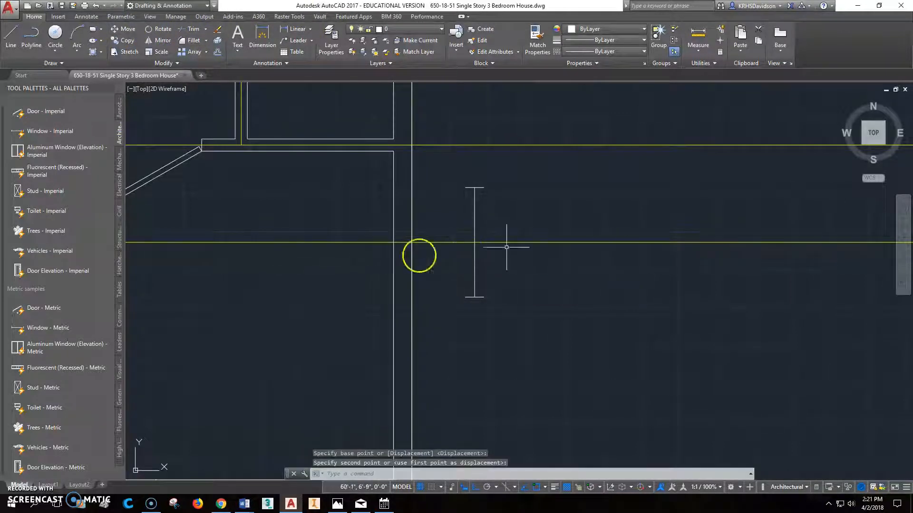
# Move the vertical window straight into Bedroom-2's side wall, snapping its inner end corner perpendicular to the inner wall line
pyautogui.click(125, 30)
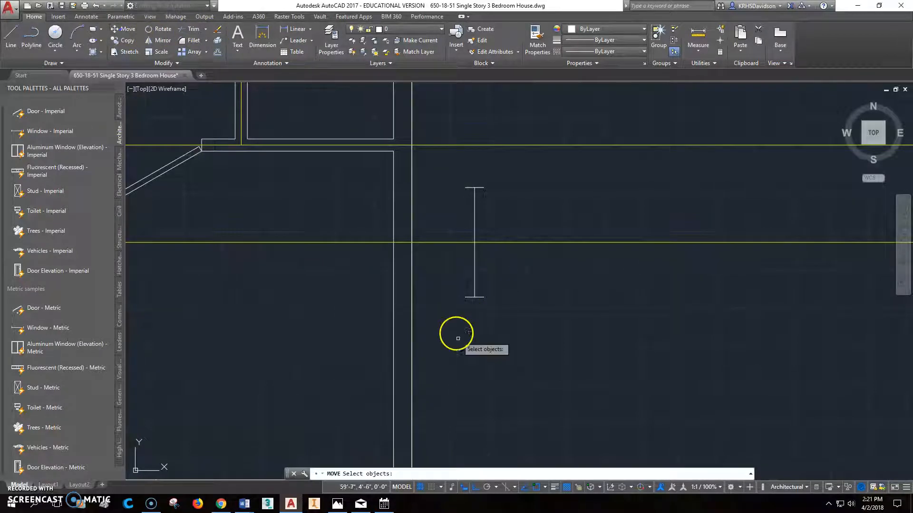
pyautogui.click(474, 288)
pyautogui.press('Return')
pyautogui.click(475, 296)
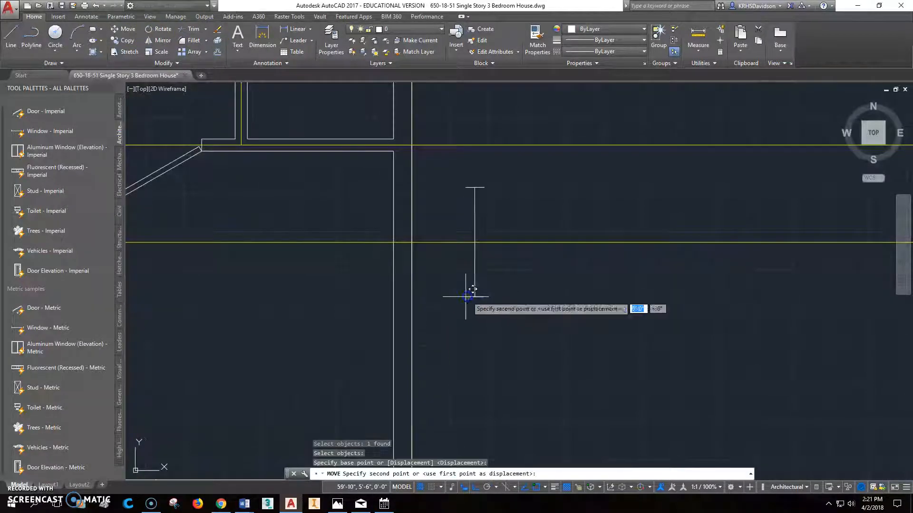
pyautogui.keyDown('shift'); pyautogui.rightClick(393, 295); pyautogui.keyUp('shift')
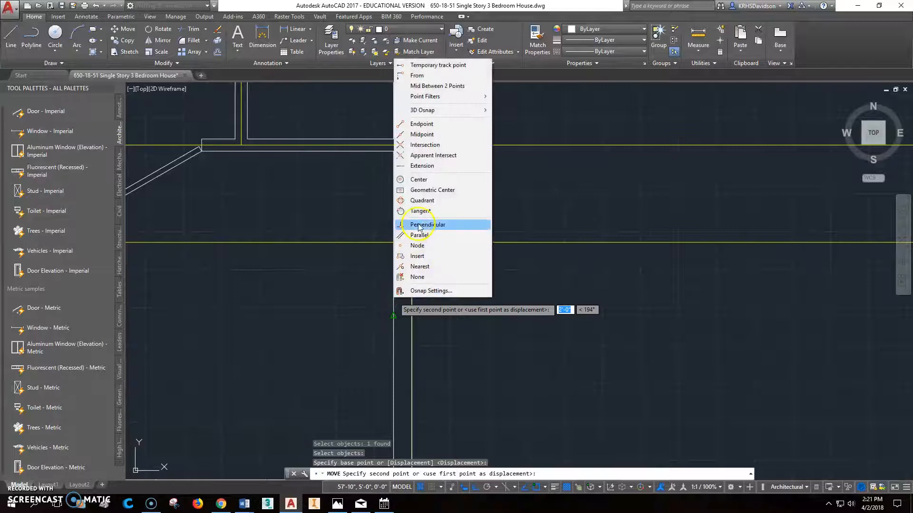
pyautogui.click(419, 225)
pyautogui.click(393, 298)
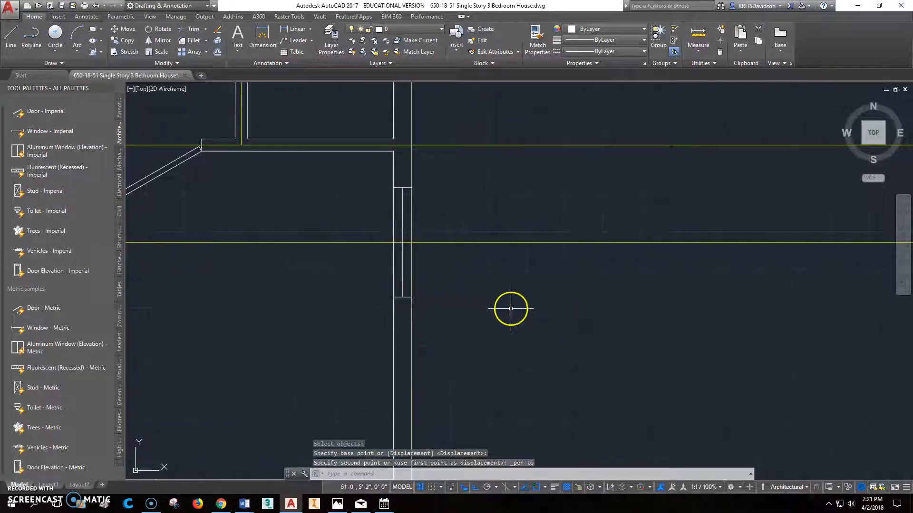
pyautogui.press('Escape')
pyautogui.press('Escape')
# Offset the rear wall construction line 7' into the house to locate Bedroom-3's side window
pyautogui.scroll(-4, 510, 308)
pyautogui.moveTo(629, 305); pyautogui.dragTo(514, 336, button='middle')
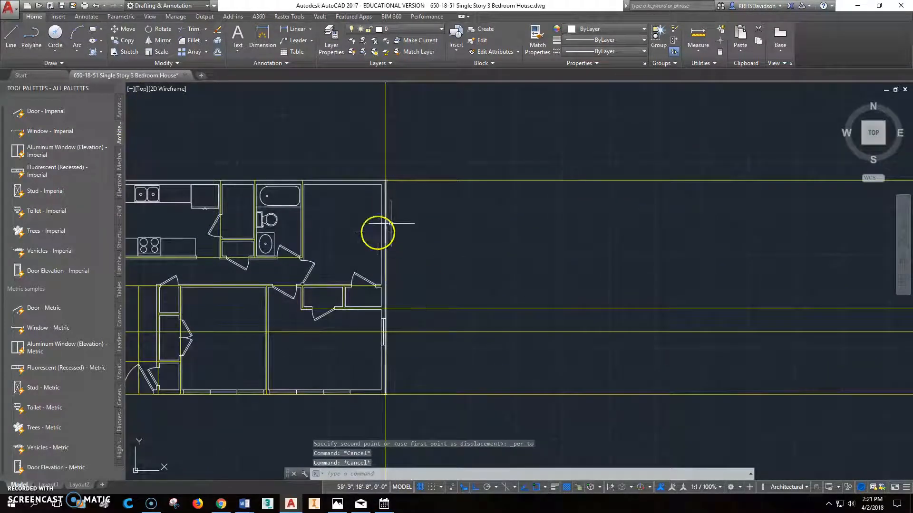
pyautogui.scroll(2, 378, 232)
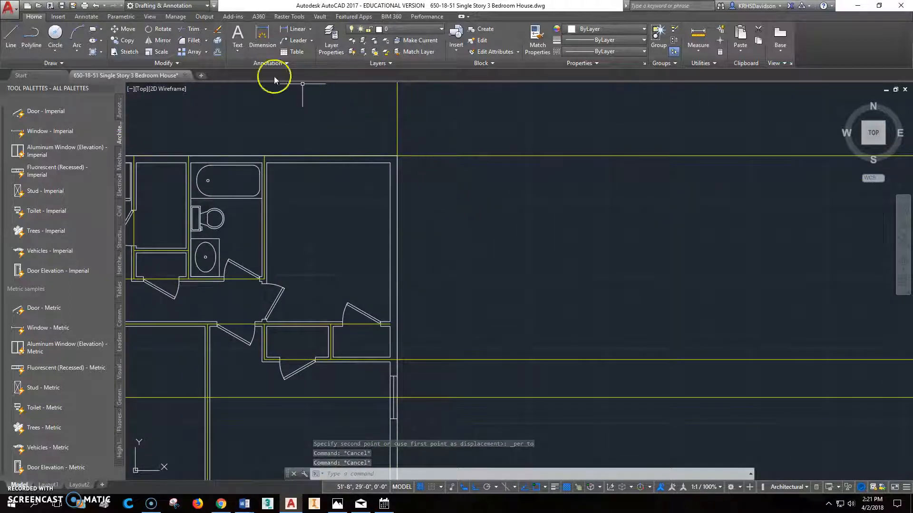
pyautogui.click(217, 52)
pyautogui.rightClick(473, 145)
pyautogui.click(479, 149)
pyautogui.click(472, 155)
pyautogui.click(469, 204)
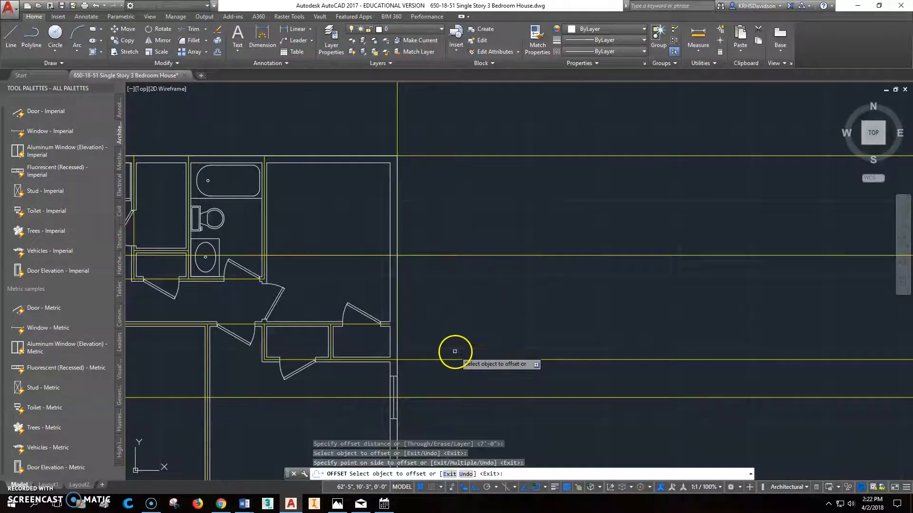
pyautogui.press('Escape')
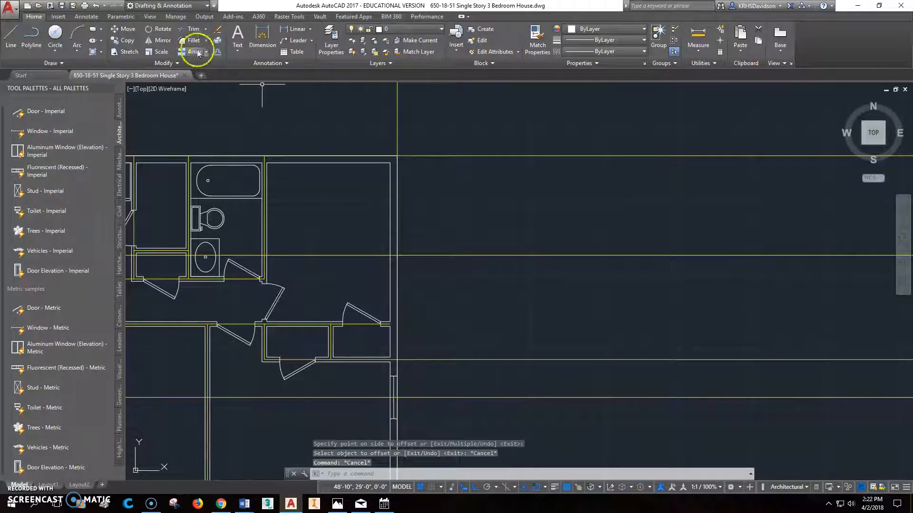
# Copy Bedroom-2's side window from its midpoint on the outer wall to the construction line crossing Bedroom-3's side wall
pyautogui.click(138, 42)
pyautogui.click(374, 427)
pyautogui.click(416, 374)
pyautogui.press('Return')
pyautogui.scroll(-2, 396, 399)
pyautogui.scroll(5, 394, 400)
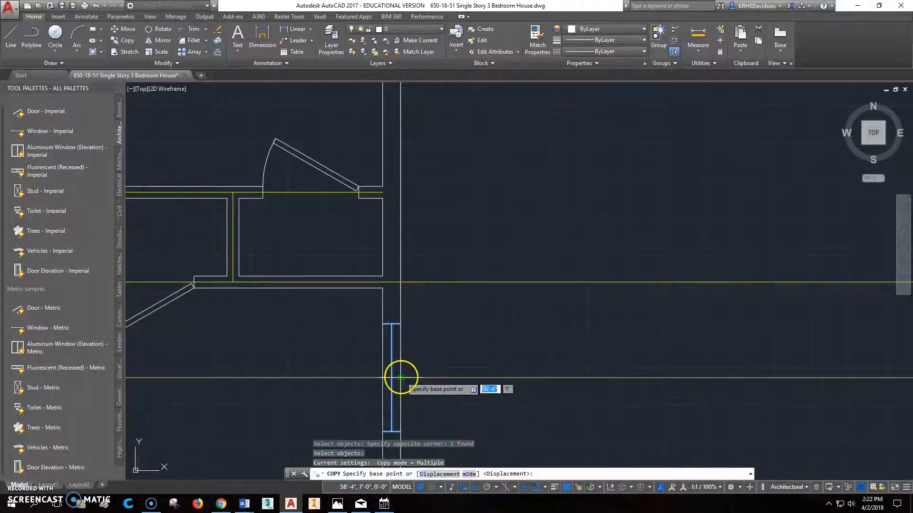
pyautogui.click(399, 380)
pyautogui.scroll(-4, 399, 379)
pyautogui.click(424, 203)
pyautogui.scroll(4, 401, 238)
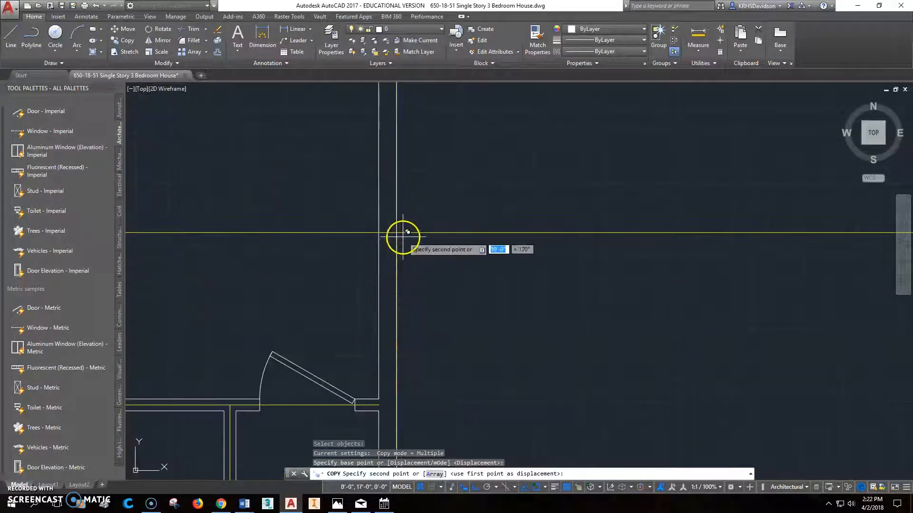
pyautogui.scroll(-4, 424, 244)
pyautogui.press('Escape')
# Check Bedroom-3's rear window location in the reference plan and offset the outer side wall construction line 3'4" into the house
pyautogui.moveTo(526, 287); pyautogui.dragTo(583, 255, button='middle')
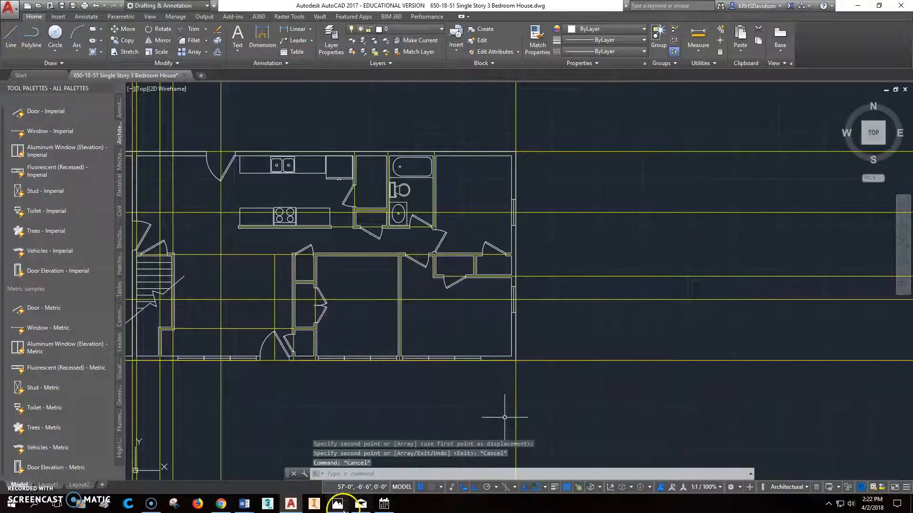
pyautogui.click(342, 509)
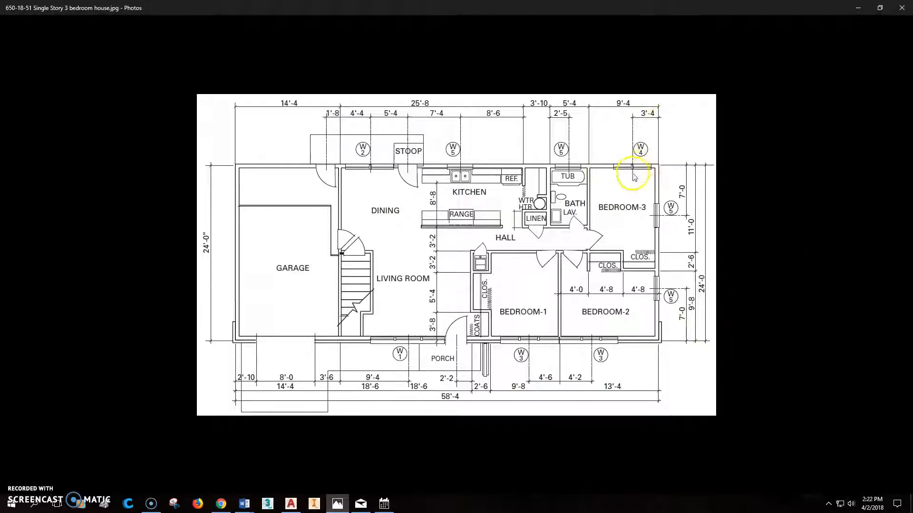
pyautogui.click(293, 505)
pyautogui.scroll(3, 530, 193)
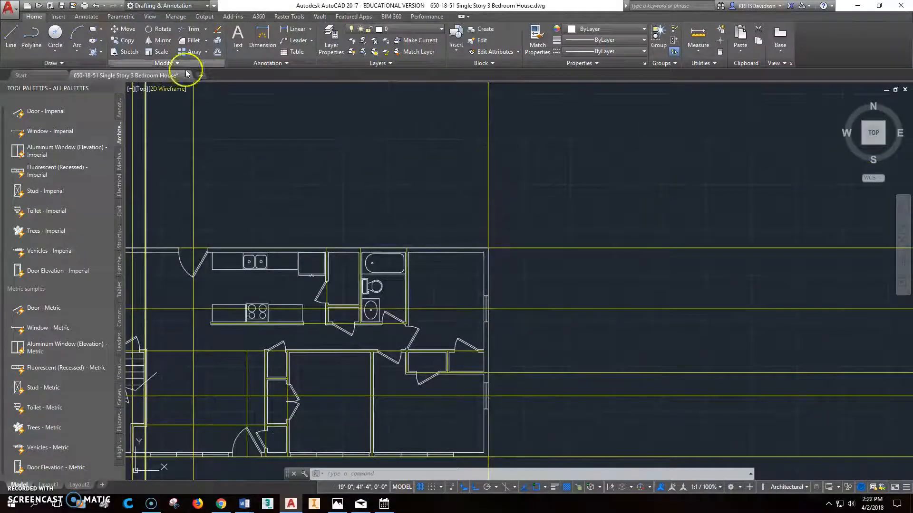
pyautogui.click(219, 53)
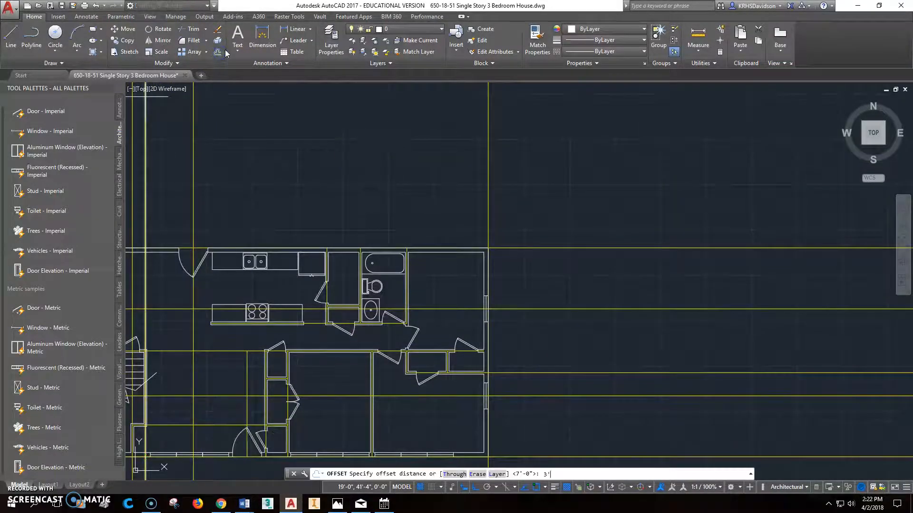
pyautogui.write('3\'4"')
pyautogui.press('Return')
pyautogui.click(489, 224)
pyautogui.click(467, 233)
pyautogui.scroll(-2, 447, 280)
pyautogui.scroll(4, 488, 282)
pyautogui.moveTo(440, 290)
pyautogui.mouseDown(button='middle')
pyautogui.moveTo(516, 264)
pyautogui.moveTo(474, 244)
pyautogui.moveTo(441, 181)
pyautogui.mouseUp(button='middle')
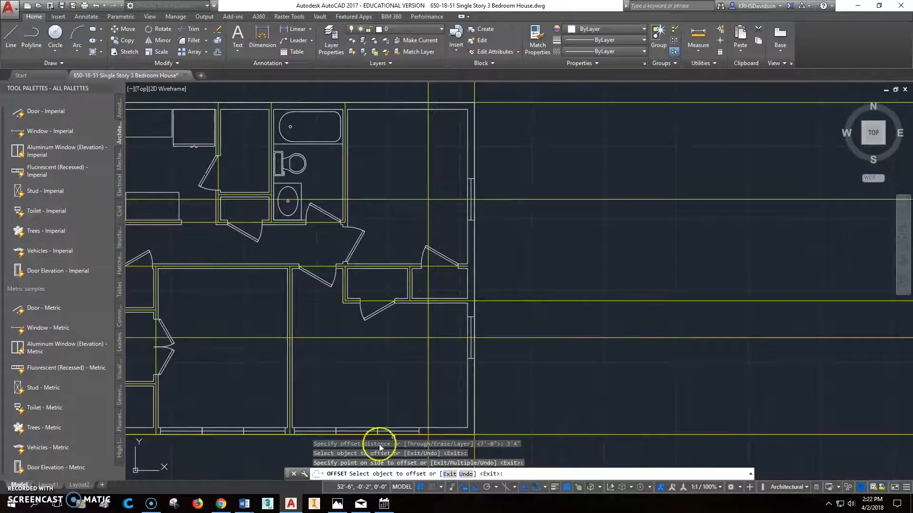
pyautogui.press('Escape')
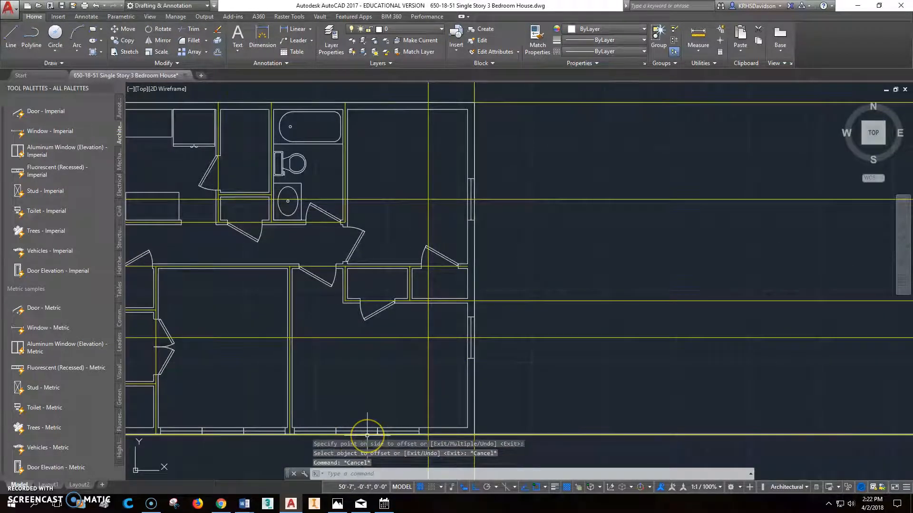
# Copy two adjoining Bedroom-2 front windows into Bedroom-3's rear wall, placing their shared edge on the 3'4" construction line
pyautogui.click(130, 44)
pyautogui.scroll(3, 367, 432)
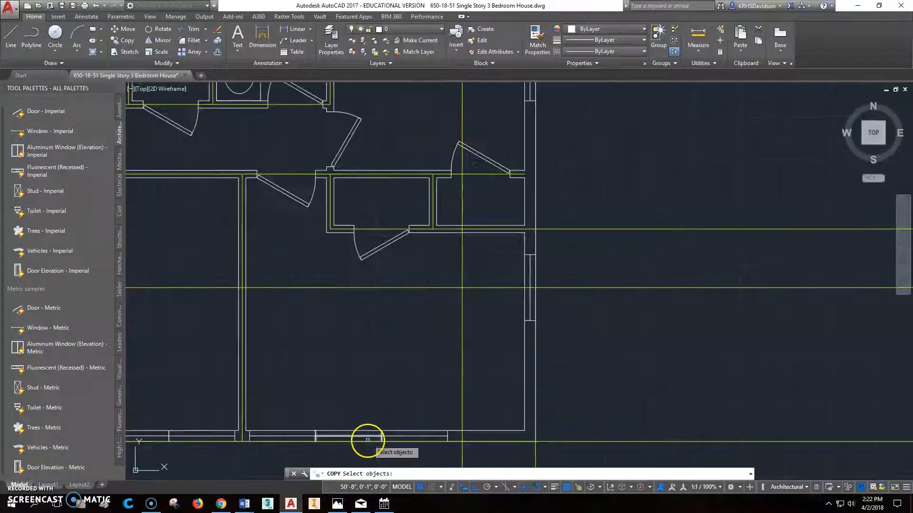
pyautogui.click(367, 435)
pyautogui.click(393, 435)
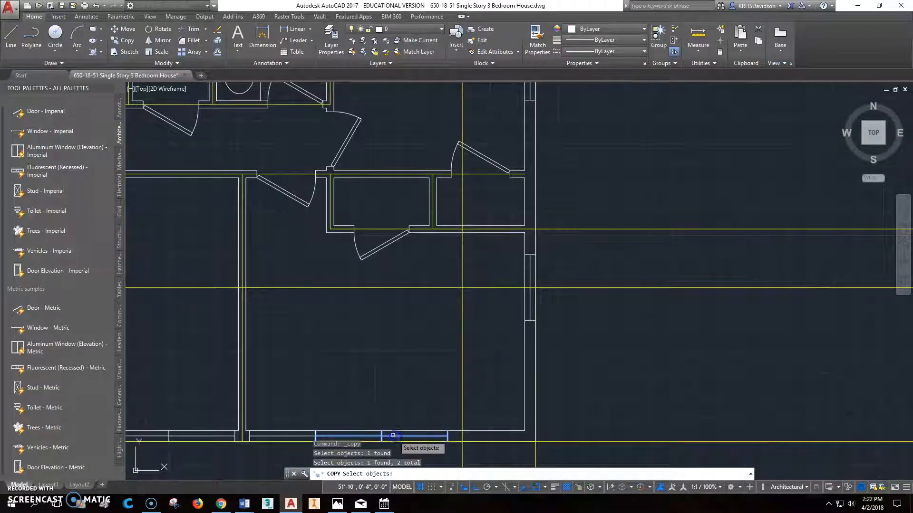
pyautogui.press('Return')
pyautogui.click(381, 431)
pyautogui.scroll(-5, 421, 416)
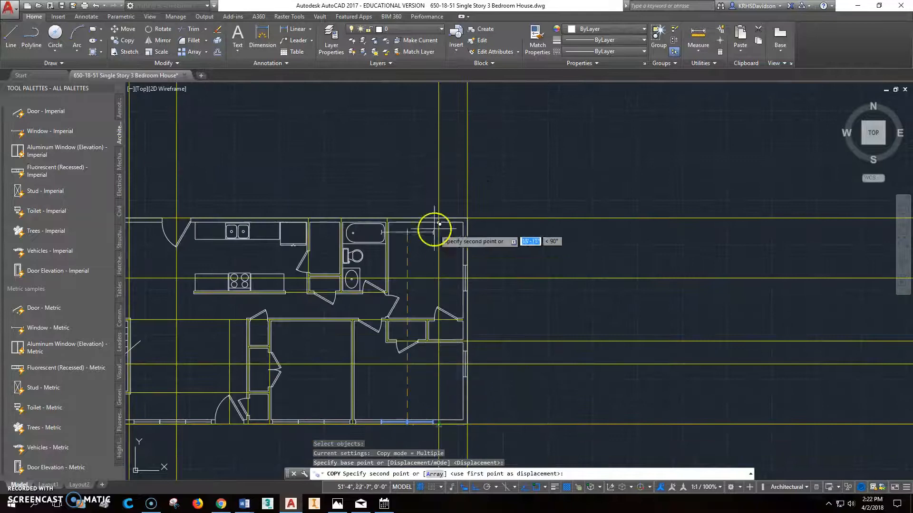
pyautogui.scroll(5, 432, 223)
pyautogui.click(439, 211)
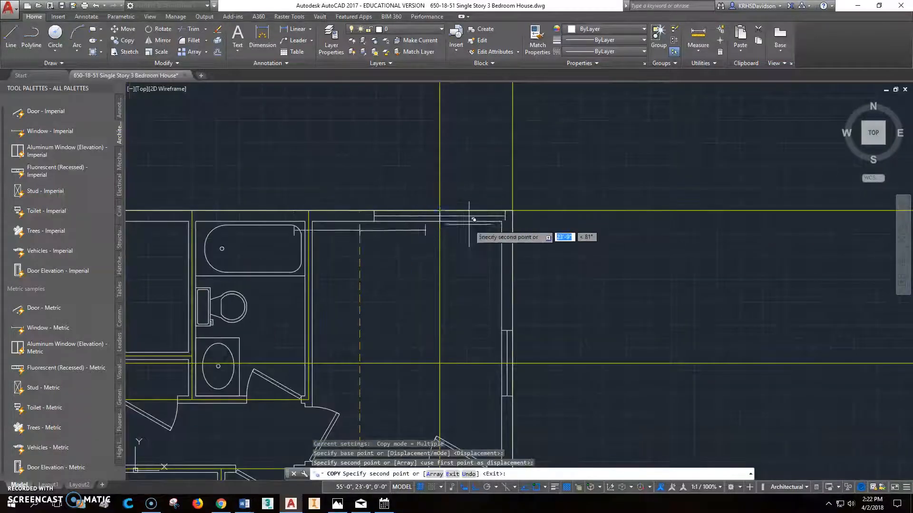
pyautogui.press('Escape')
pyautogui.scroll(4, 476, 235)
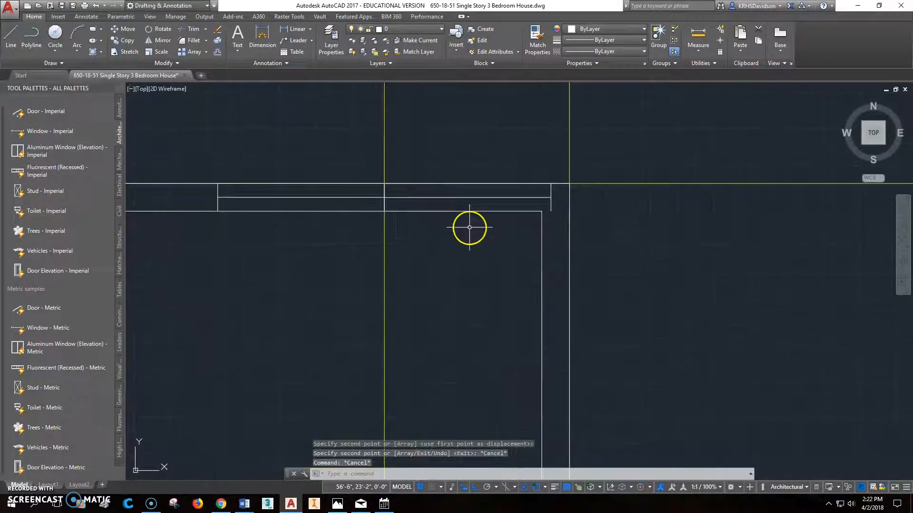
pyautogui.click(547, 197)
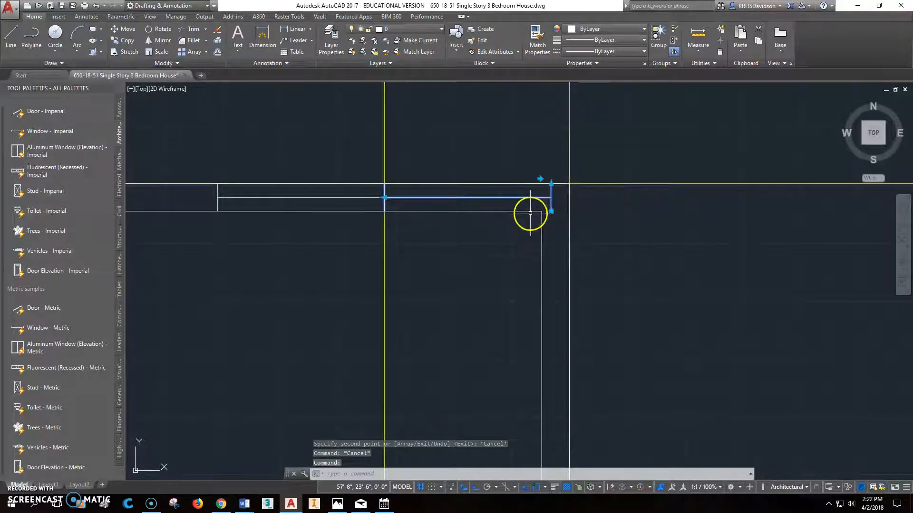
pyautogui.click(551, 211)
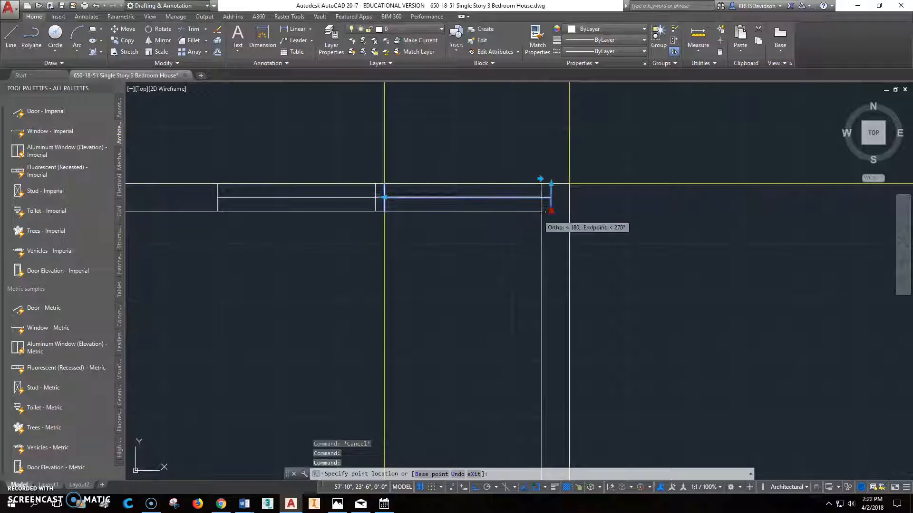
pyautogui.press('Escape')
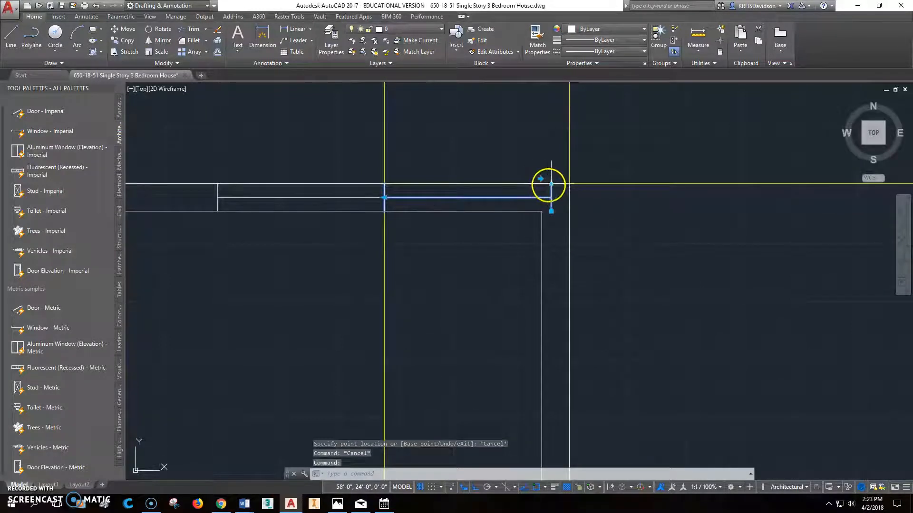
pyautogui.click(551, 184)
pyautogui.press('Escape')
pyautogui.press('Escape')
pyautogui.press('Escape')
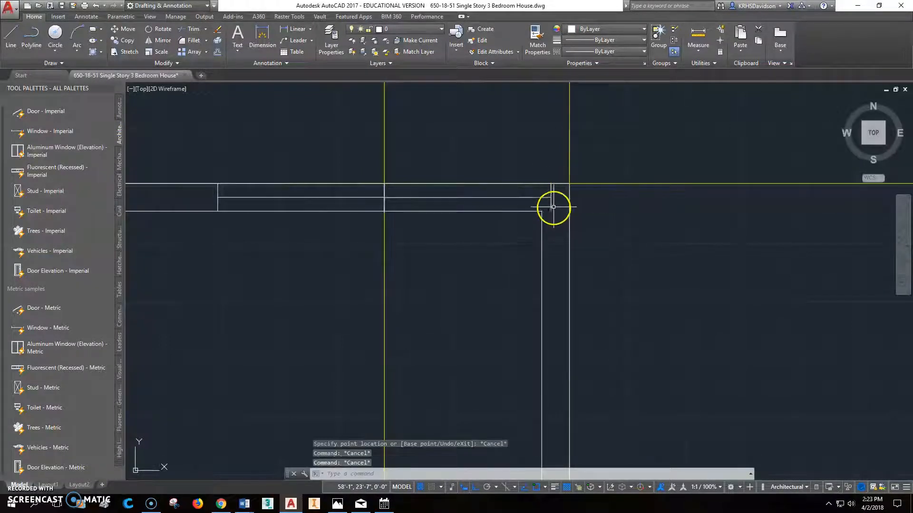
# Shorten Bedroom-3's rear window unit nearest the house corner to 2'-6" by pulling in its end on the construction line
pyautogui.click(551, 208)
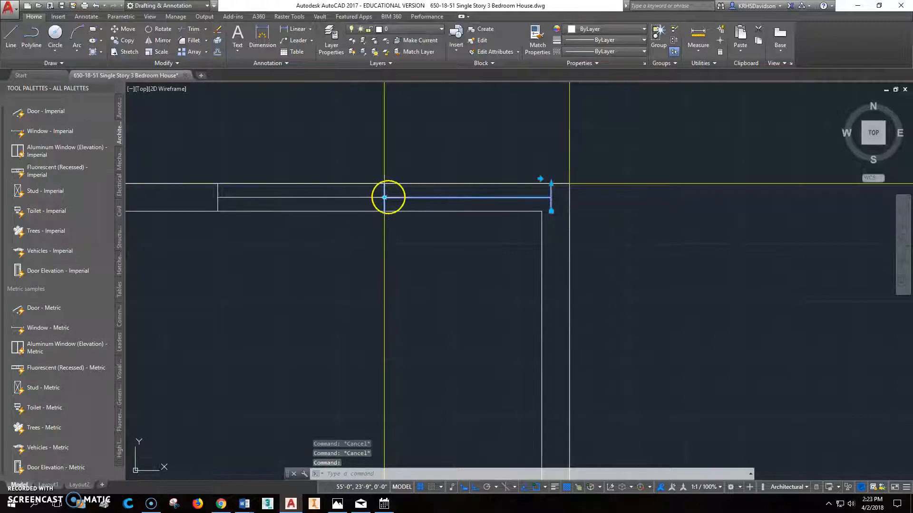
pyautogui.click(384, 198)
pyautogui.click(388, 197)
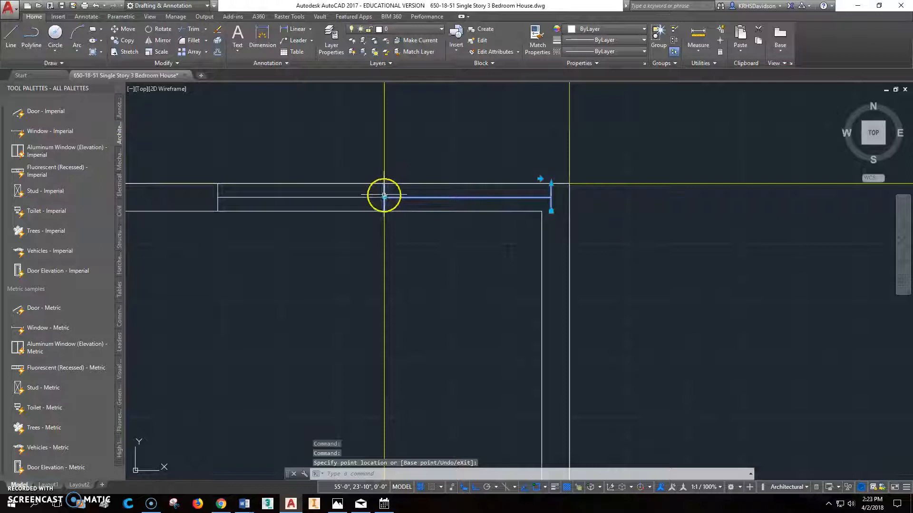
pyautogui.click(384, 196)
pyautogui.click(422, 172)
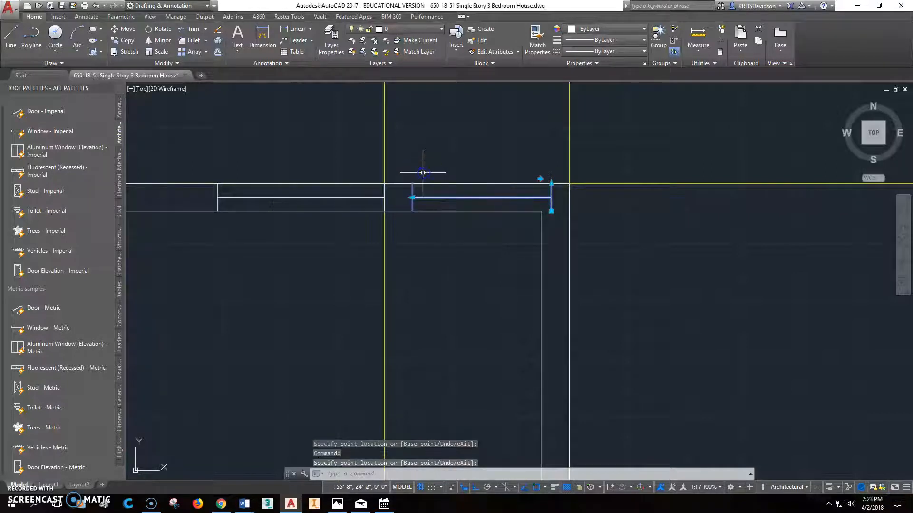
# Shorten Bedroom-3's other rear window unit to 2'-6" by pulling its far end toward the construction line
pyautogui.click(303, 197)
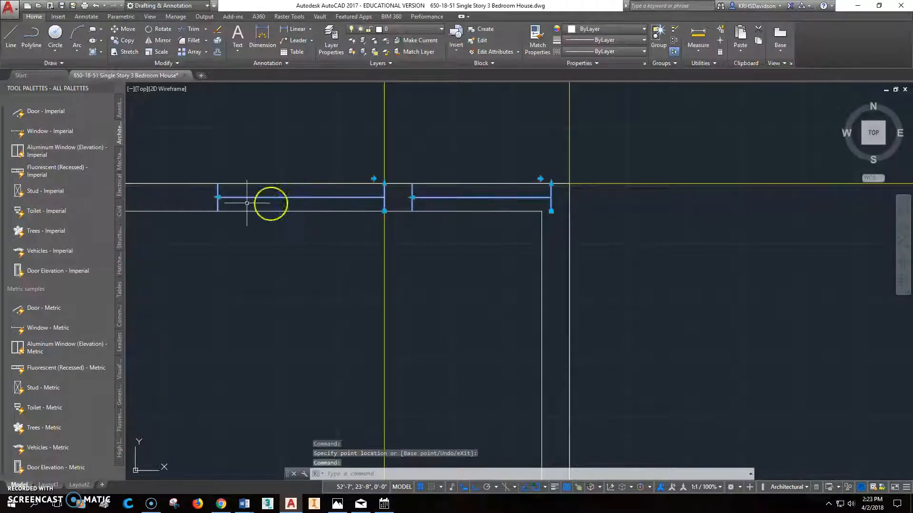
pyautogui.click(218, 197)
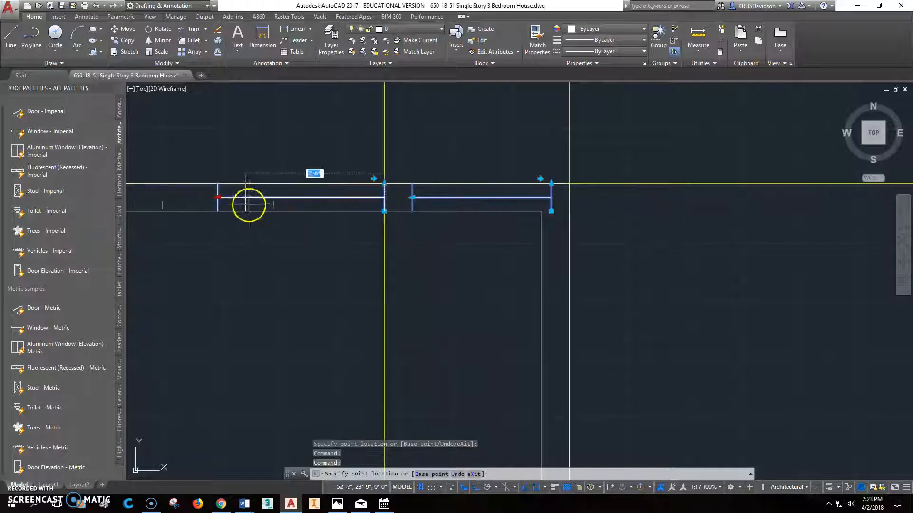
pyautogui.press('Escape')
pyautogui.press('Escape')
# Delete the rear window unit nearest the house corner and mirror the remaining unit across the construction line, keeping the source
pyautogui.click(451, 195)
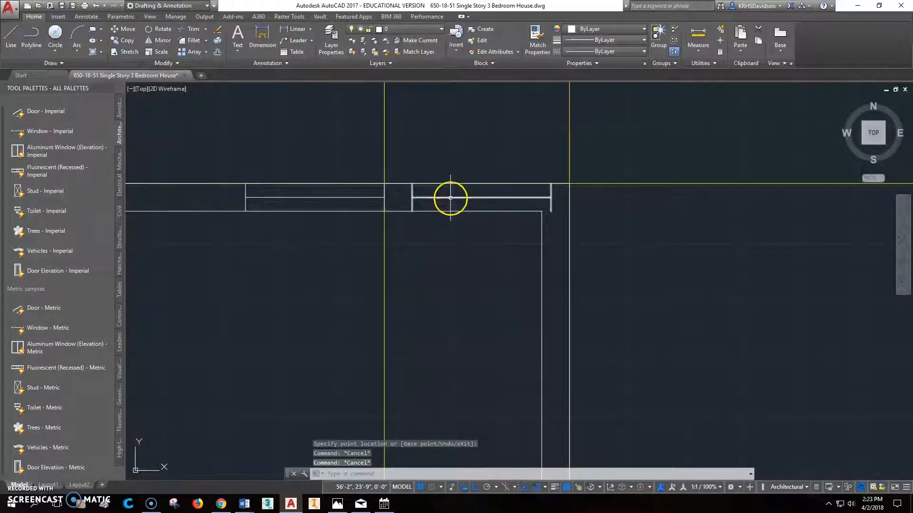
pyautogui.press('Delete')
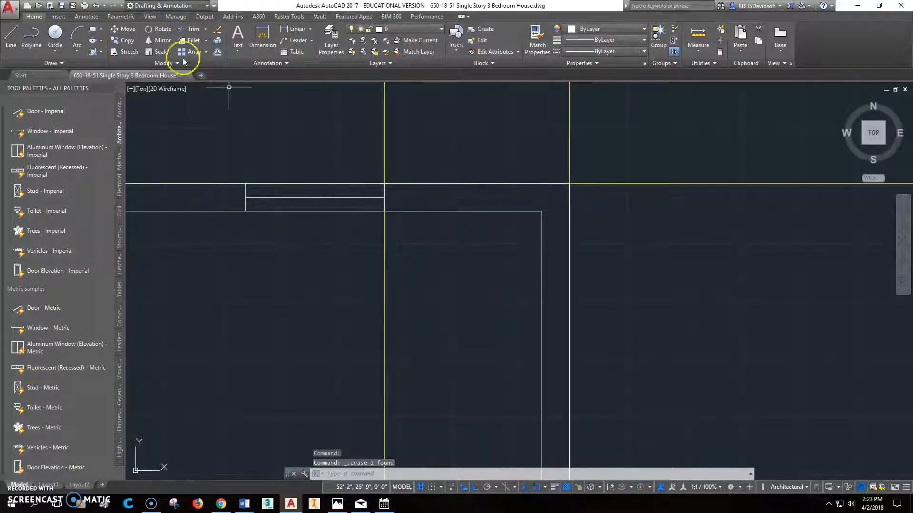
pyautogui.click(165, 44)
pyautogui.click(338, 197)
pyautogui.press('Return')
pyautogui.click(416, 291)
pyautogui.click(420, 334)
pyautogui.rightClick(418, 338)
pyautogui.click(430, 344)
# Check the bathroom window location in the reference plan and offset the construction line of the linen-side bathroom wall 2'5" into the bathroom
pyautogui.scroll(1, 484, 285)
pyautogui.scroll(-2, 484, 285)
pyautogui.moveTo(482, 282); pyautogui.dragTo(622, 181, button='middle')
pyautogui.scroll(-1, 616, 187)
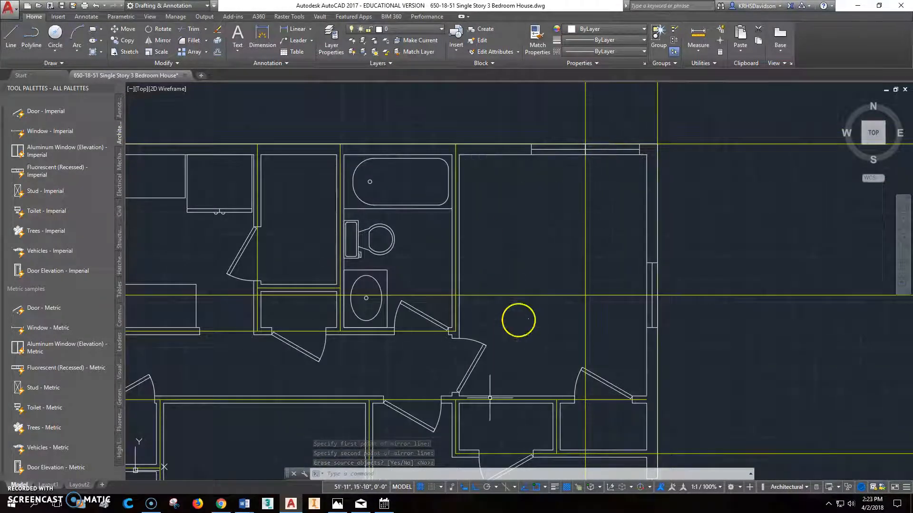
pyautogui.click(337, 503)
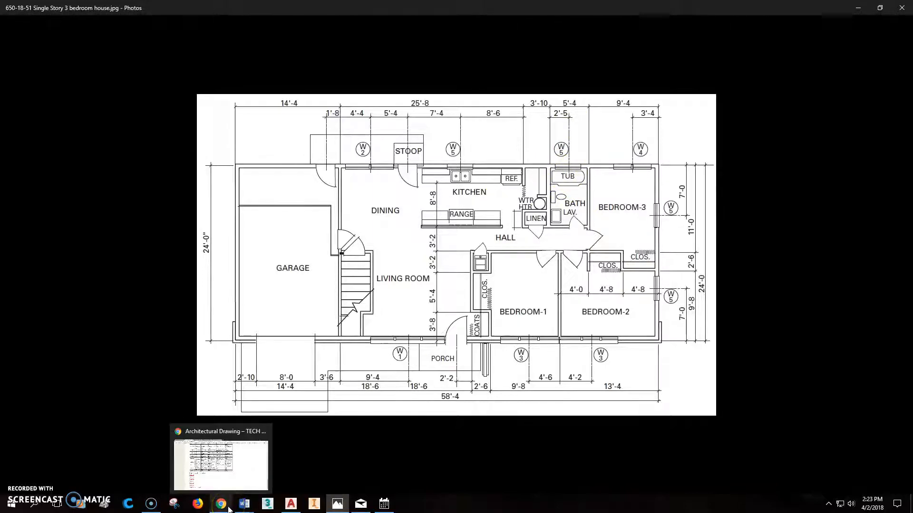
pyautogui.click(291, 503)
pyautogui.moveTo(480, 172); pyautogui.dragTo(424, 197, button='middle')
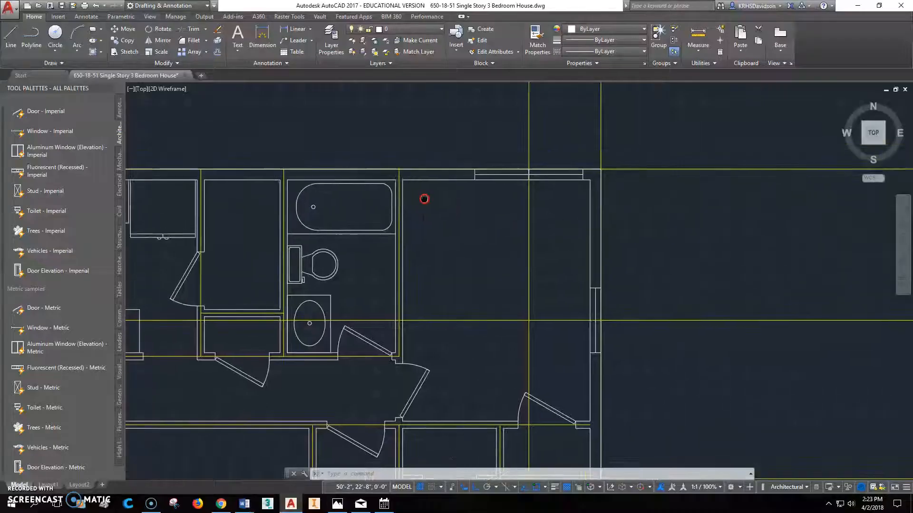
pyautogui.write('2')
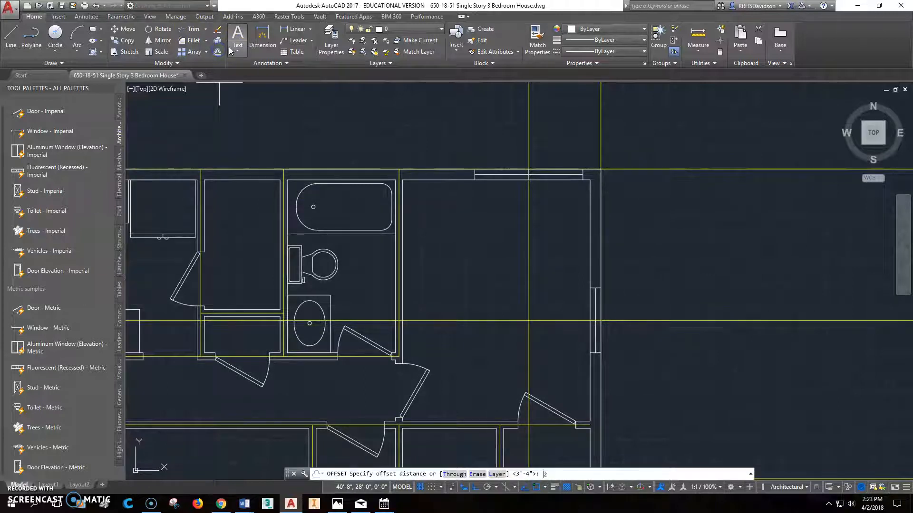
pyautogui.write('\'5"')
pyautogui.press('Return')
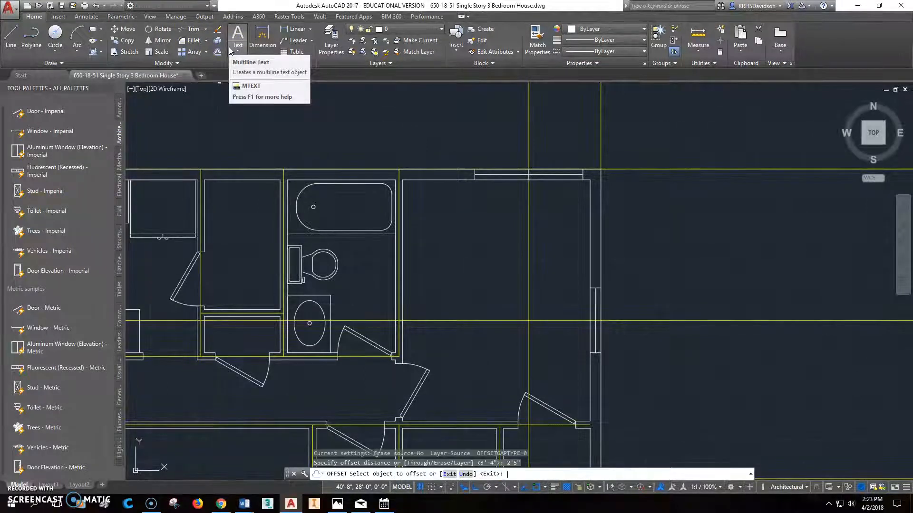
pyautogui.click(284, 173)
pyautogui.click(397, 260)
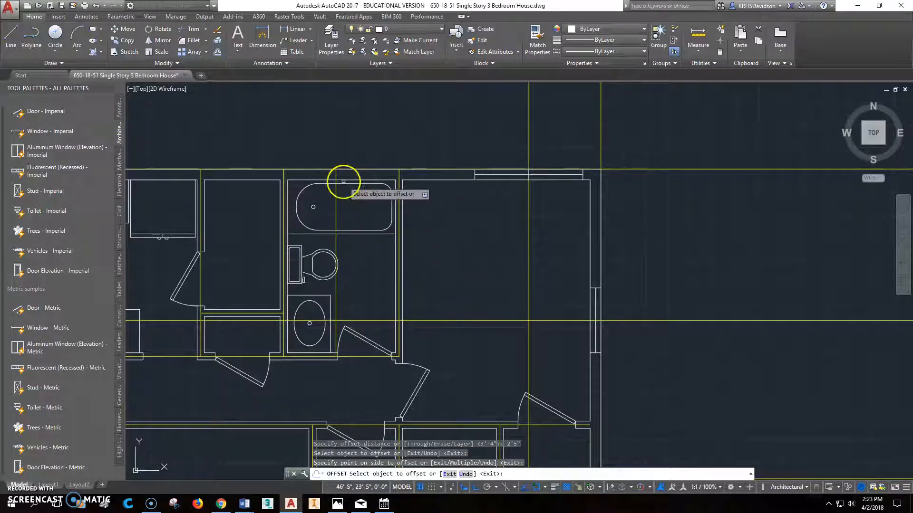
# Move the bathroom's new construction line to the midpoint of the bathroom's rear wall
pyautogui.scroll(2, 338, 192)
pyautogui.scroll(2, 338, 192)
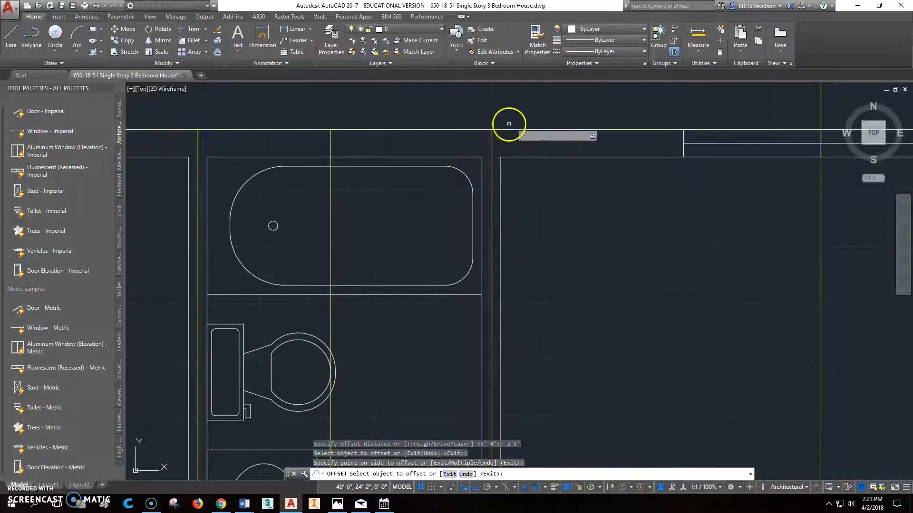
pyautogui.click(330, 148)
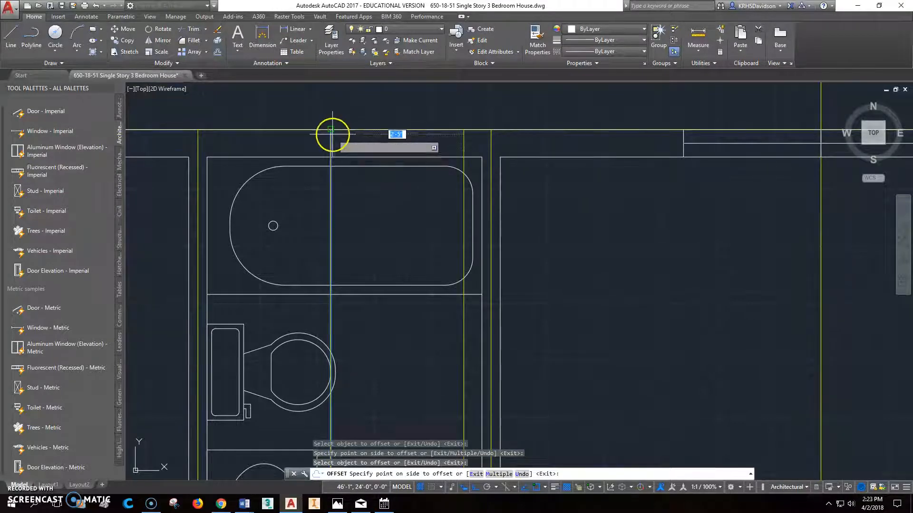
pyautogui.press('Escape')
pyautogui.click(331, 136)
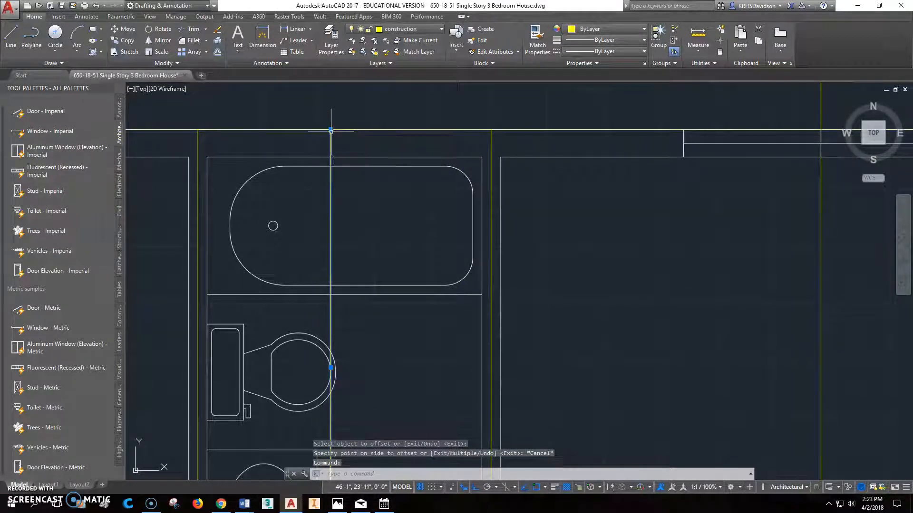
pyautogui.click(124, 29)
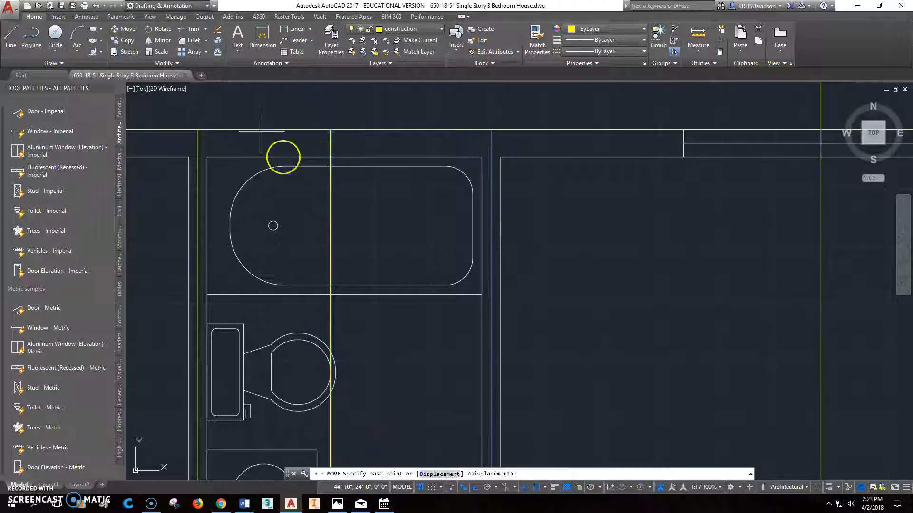
pyautogui.click(331, 157)
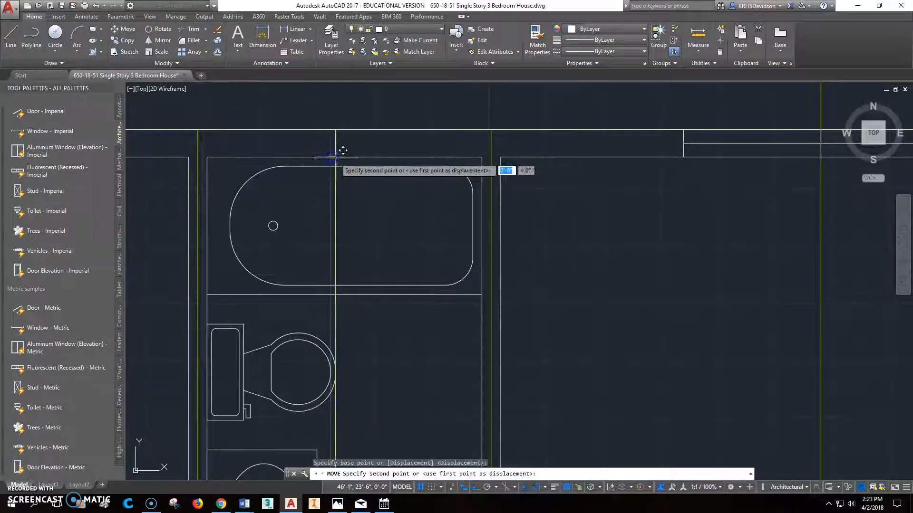
pyautogui.click(345, 149)
pyautogui.moveTo(472, 221)
pyautogui.mouseDown(button='middle')
pyautogui.moveTo(375, 212)
pyautogui.moveTo(430, 216)
pyautogui.mouseUp(button='middle')
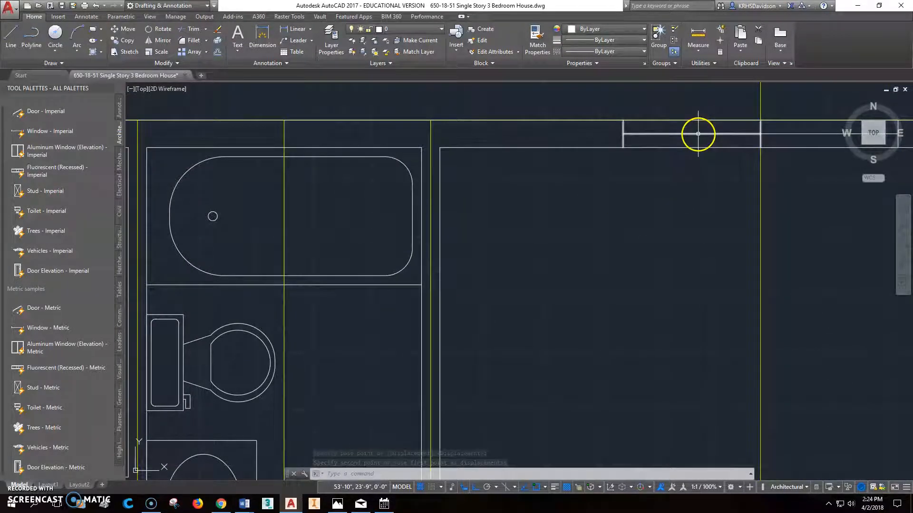
# Copy Bedroom-3's rear window unit on the bathroom side from its midpoint into the bathroom's rear wall, centred on the bathroom construction line
pyautogui.scroll(-4, 655, 198)
pyautogui.moveTo(653, 302); pyautogui.dragTo(608, 196, button='middle')
pyautogui.scroll(-4, 577, 286)
pyautogui.scroll(6, 585, 224)
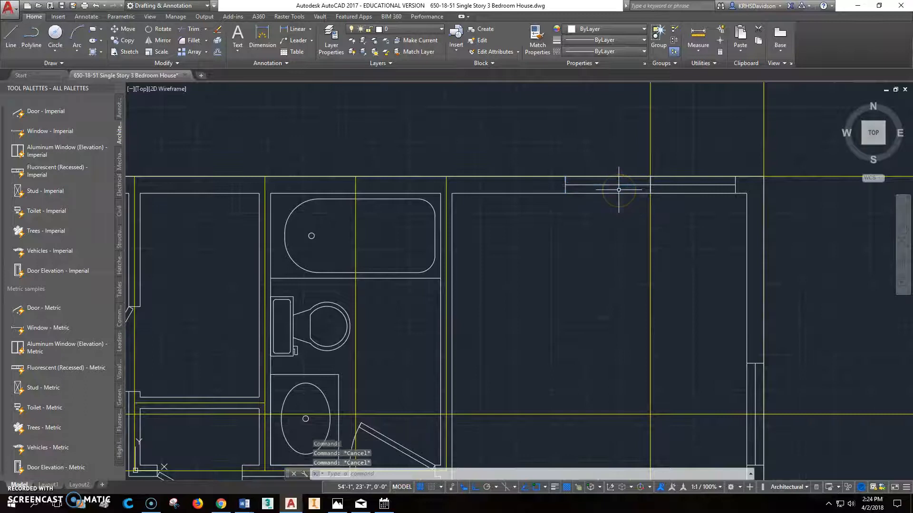
pyautogui.click(133, 47)
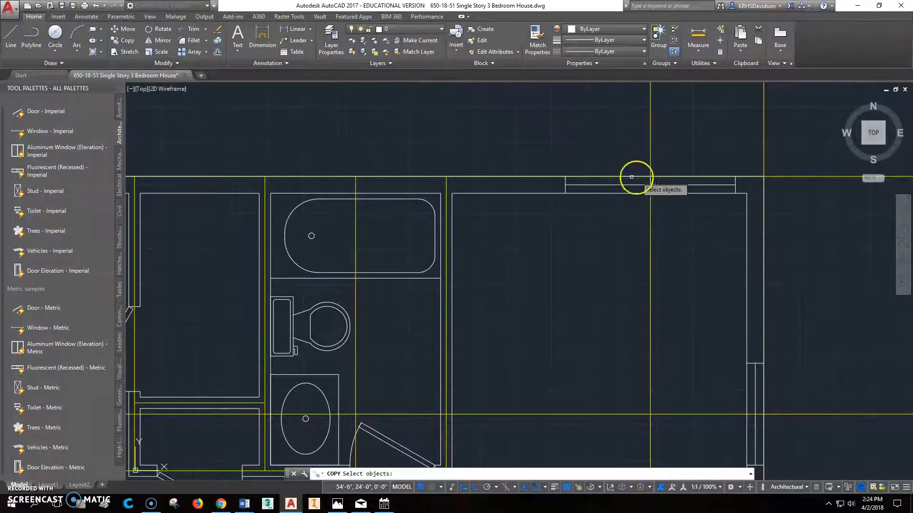
pyautogui.click(607, 185)
pyautogui.press('Return')
pyautogui.click(607, 186)
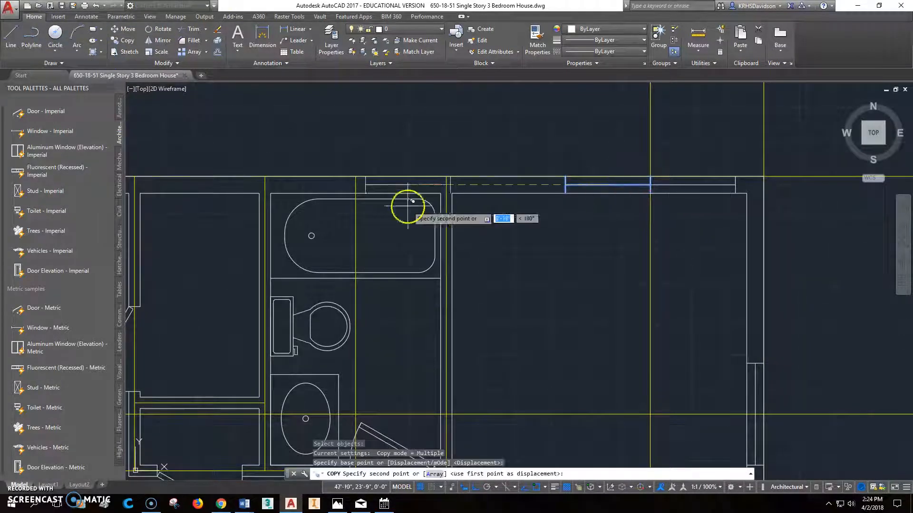
pyautogui.keyDown('shift'); pyautogui.rightClick(357, 195); pyautogui.keyUp('shift')
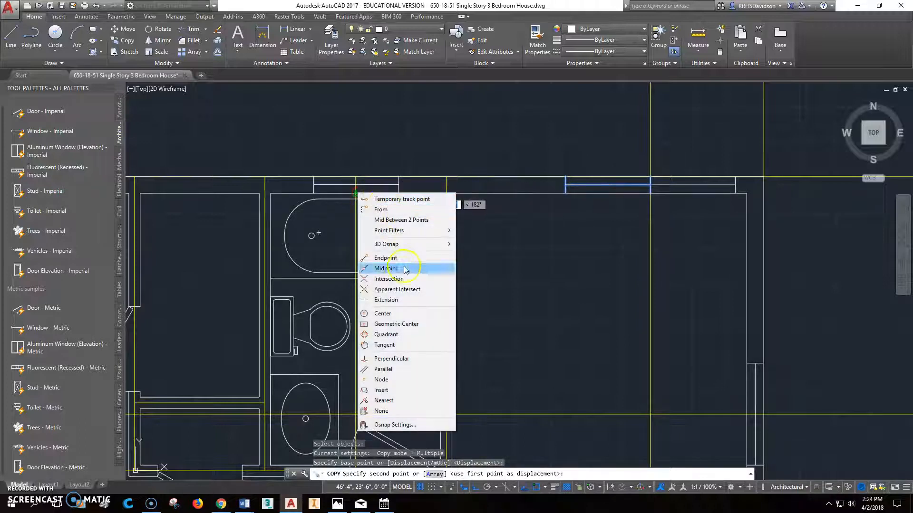
pyautogui.click(391, 359)
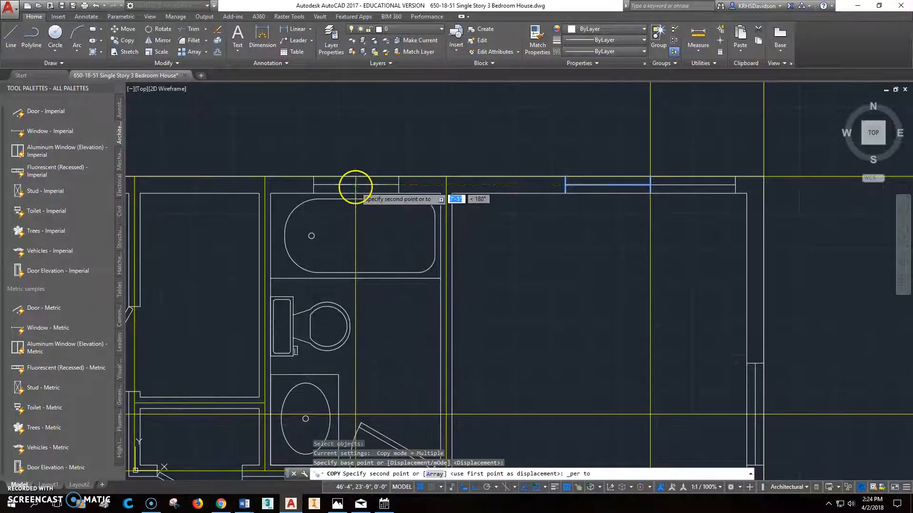
pyautogui.click(401, 195)
pyautogui.press('Escape')
pyautogui.press('Escape')
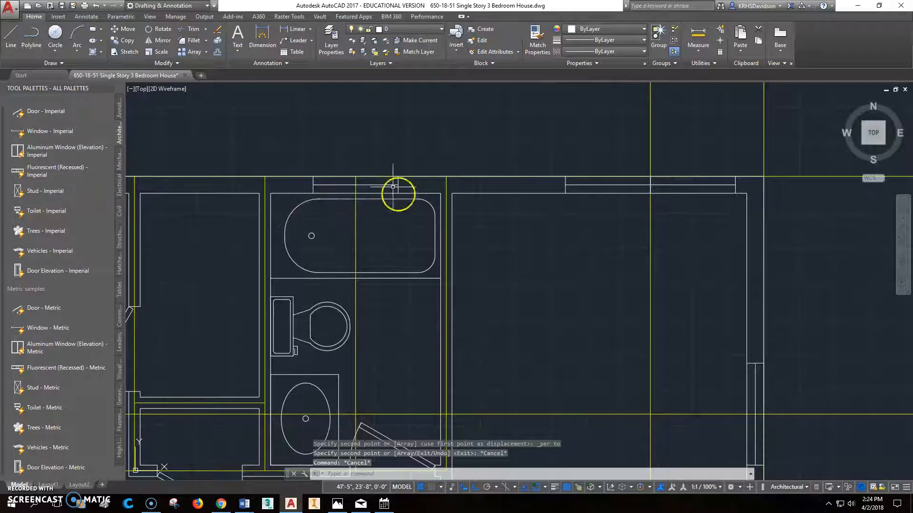
# Check the kitchen window location in the reference plan and offset the construction line of the water heater closet's kitchen-side wall 8'6" into the kitchen
pyautogui.scroll(-3, 406, 236)
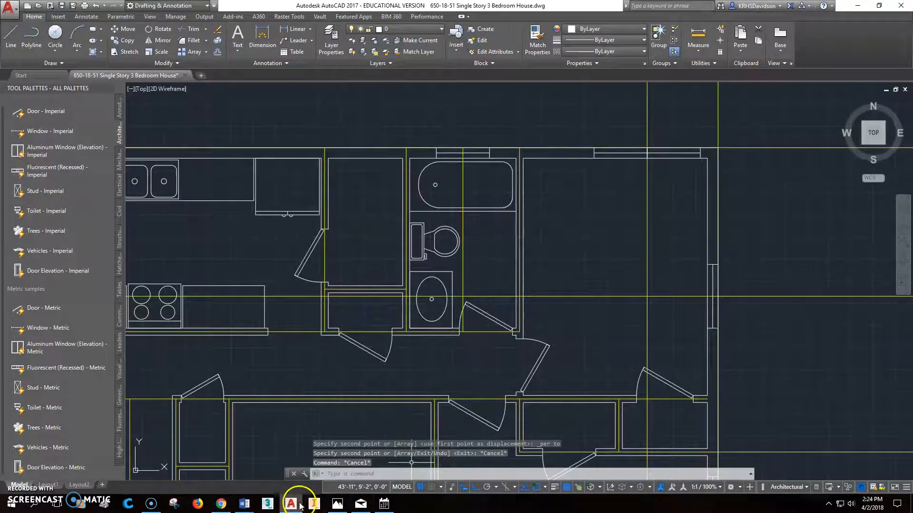
pyautogui.moveTo(300, 506)
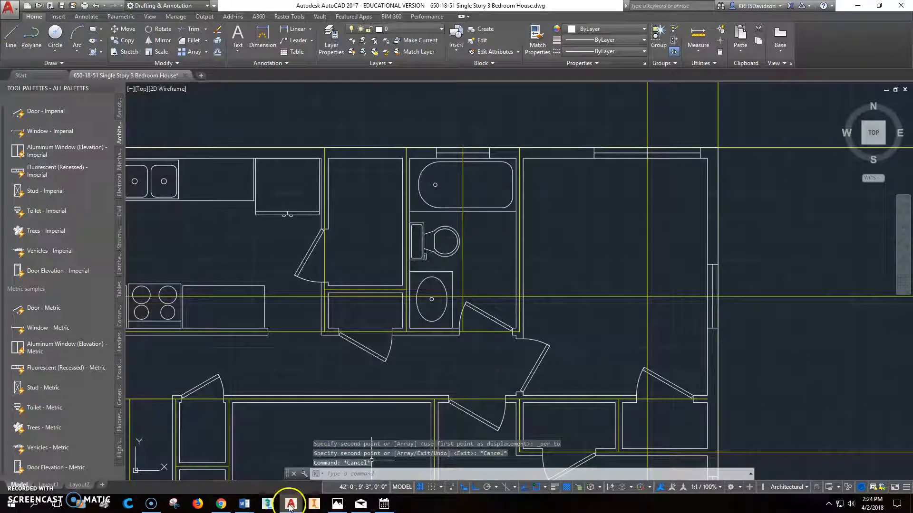
pyautogui.click(337, 504)
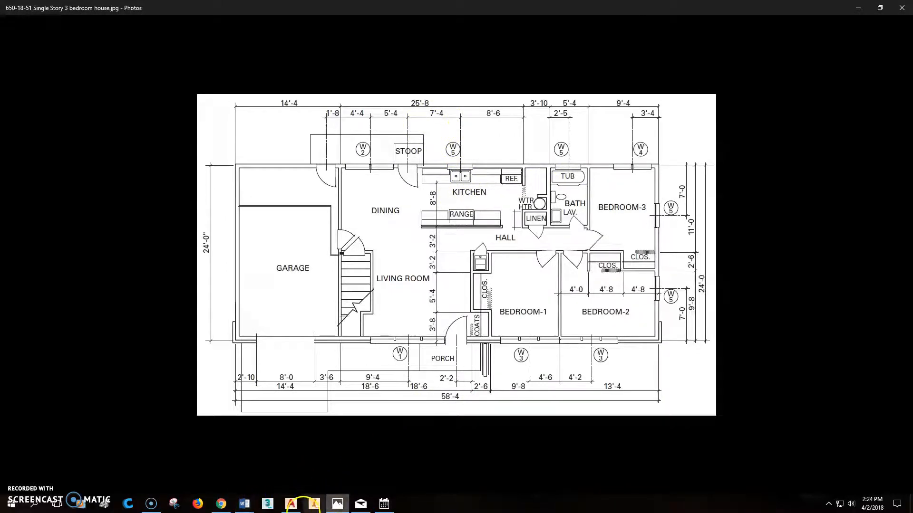
pyautogui.moveTo(296, 509)
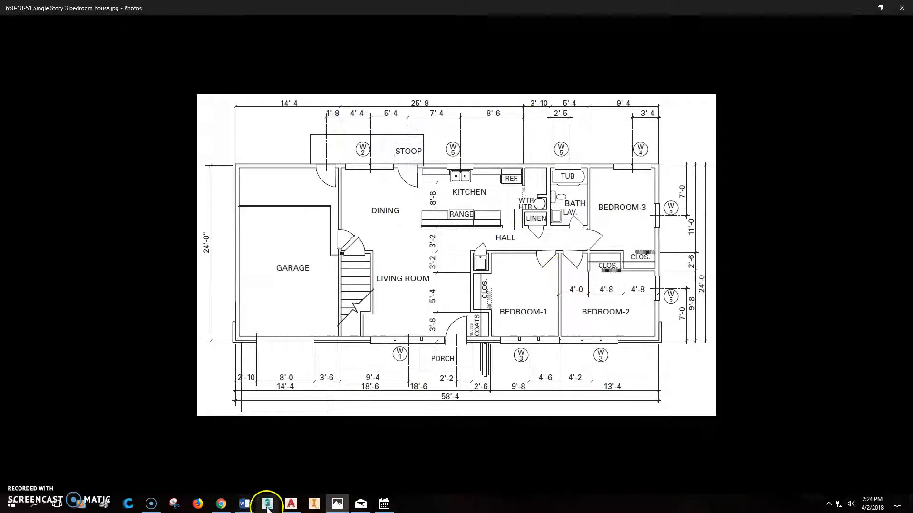
pyautogui.click(291, 504)
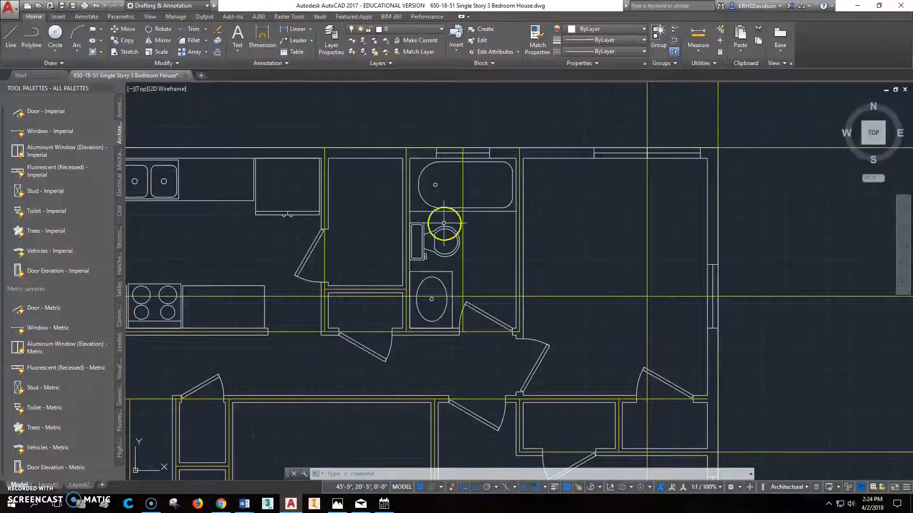
pyautogui.moveTo(486, 228); pyautogui.dragTo(547, 229, button='middle')
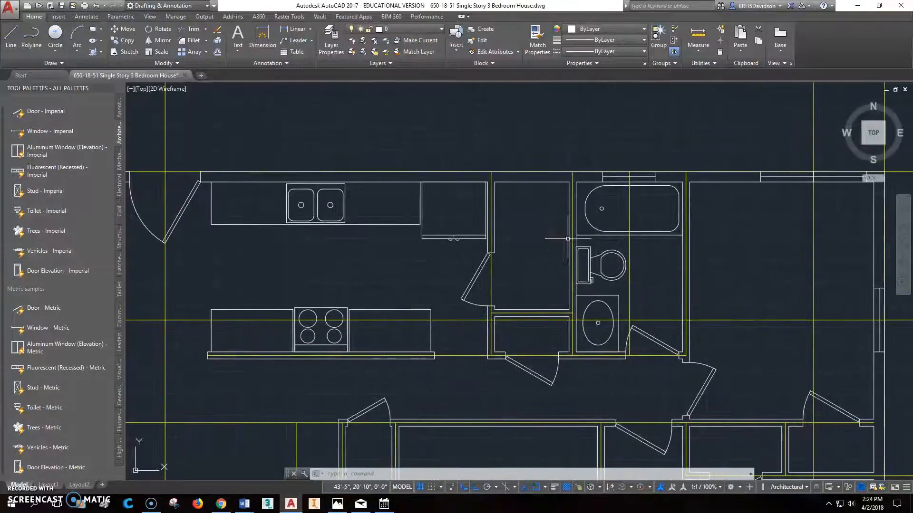
pyautogui.click(218, 52)
pyautogui.write("8'6")
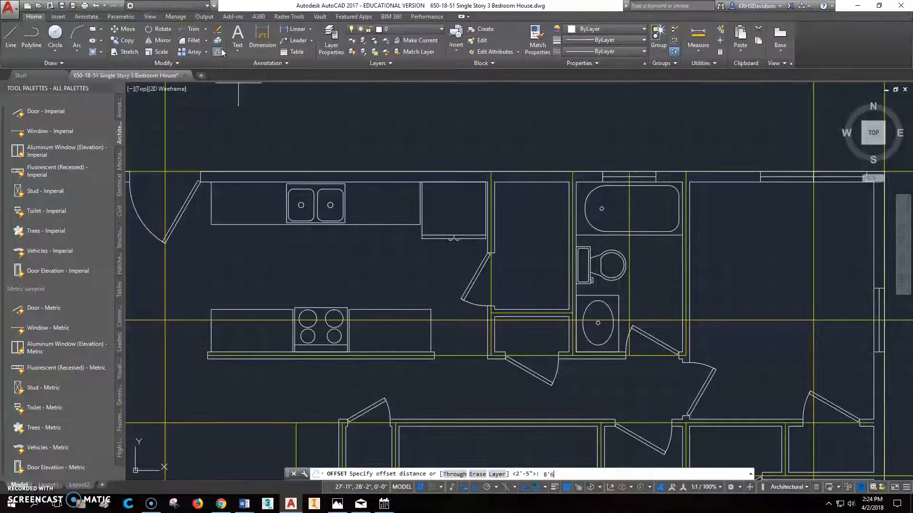
pyautogui.press('Return')
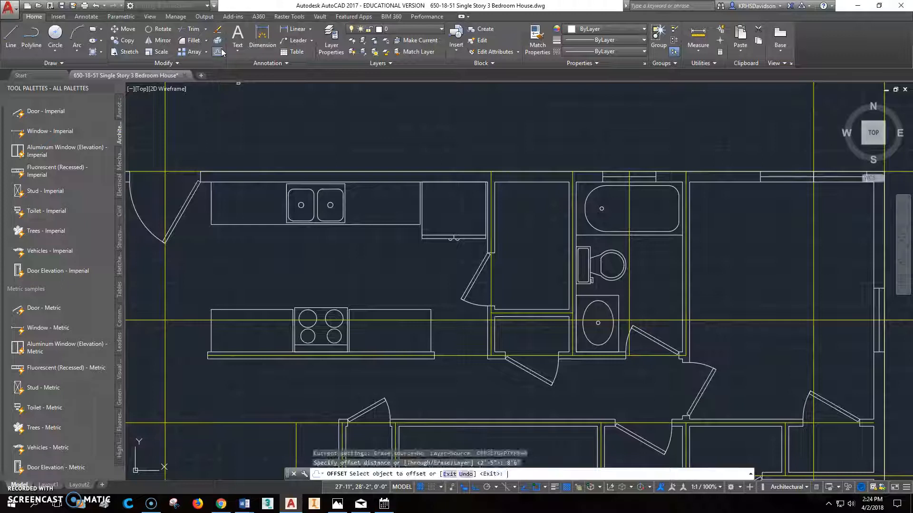
pyautogui.click(491, 278)
pyautogui.click(428, 273)
pyautogui.scroll(2, 362, 250)
pyautogui.moveTo(328, 238); pyautogui.dragTo(444, 231, button='middle')
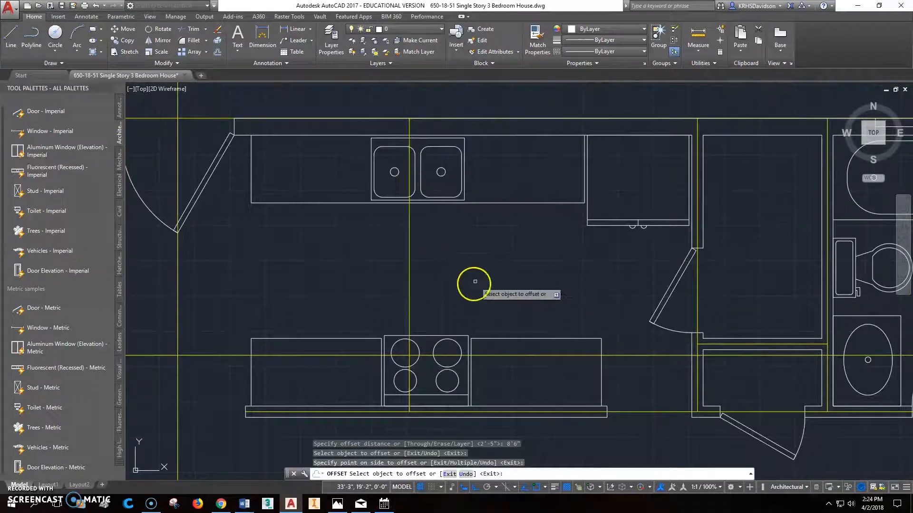
pyautogui.moveTo(473, 283); pyautogui.dragTo(430, 297, button='middle')
pyautogui.press('Escape')
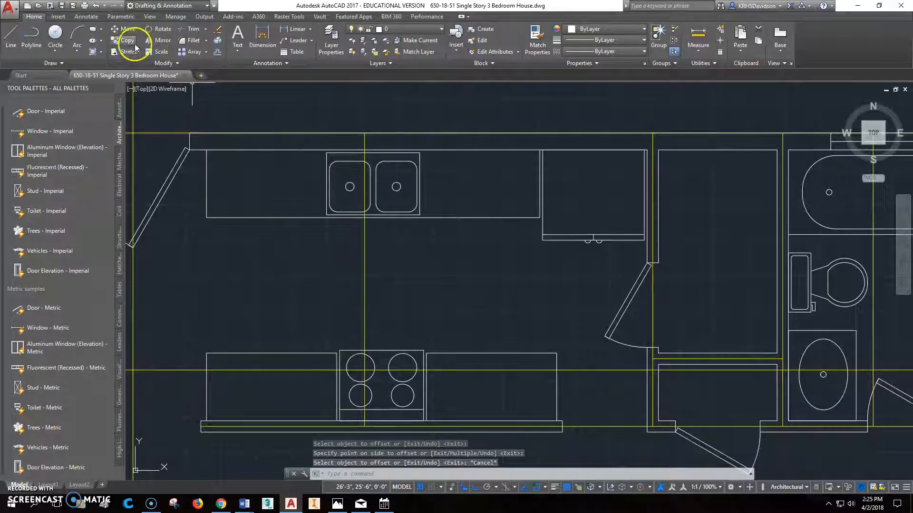
# Move the kitchen double sink from its rear edge midpoint so it is centred on the kitchen construction line
pyautogui.click(126, 29)
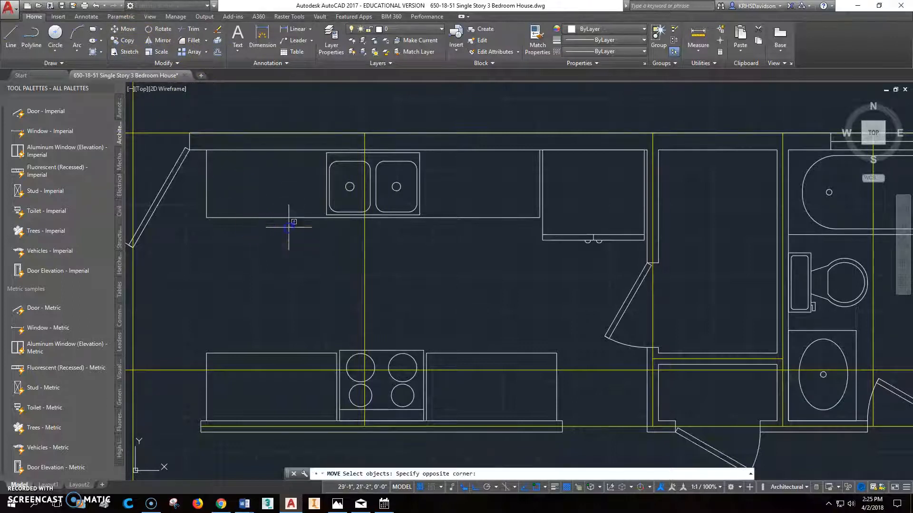
pyautogui.click(475, 137)
pyautogui.press('Return')
pyautogui.scroll(4, 357, 157)
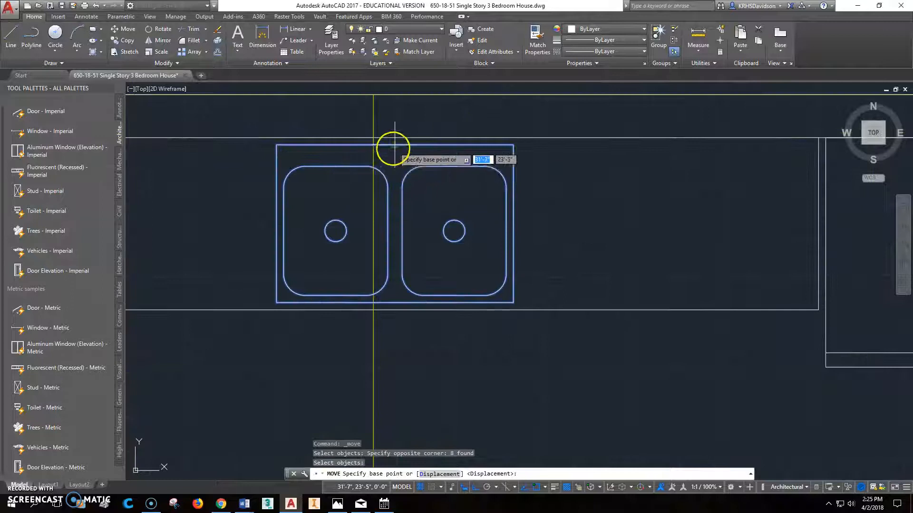
pyautogui.click(393, 146)
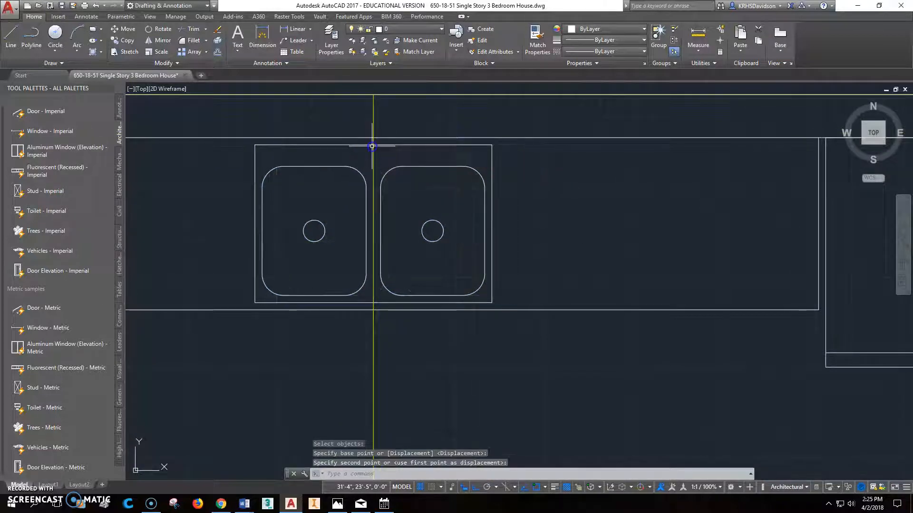
# Copy the middle unit of the living room's front window from its midpoint to the outer rear wall line behind the sink, centred on the construction line
pyautogui.scroll(-2, 450, 249)
pyautogui.moveTo(535, 214); pyautogui.dragTo(403, 219, button='middle')
pyautogui.scroll(-2, 404, 220)
pyautogui.moveTo(697, 233); pyautogui.dragTo(598, 215, button='middle')
pyautogui.scroll(-2, 597, 214)
pyautogui.scroll(-2, 756, 221)
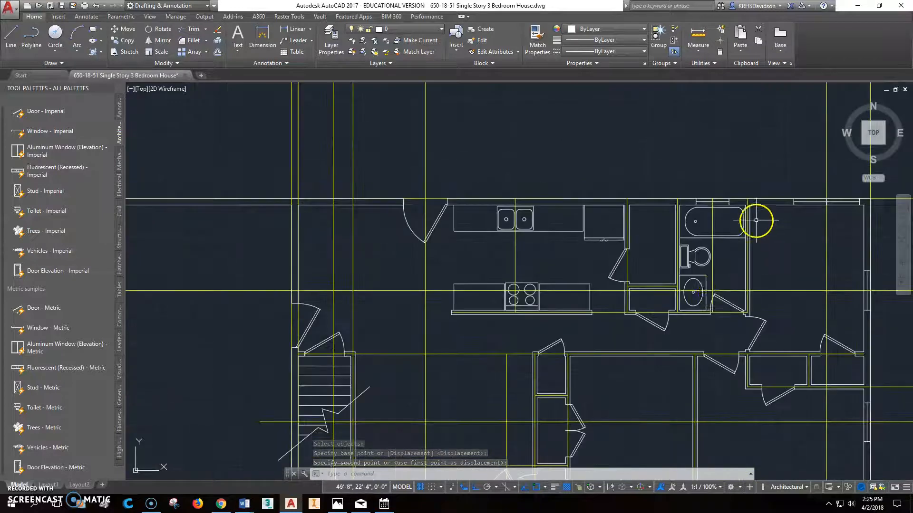
pyautogui.moveTo(717, 291); pyautogui.dragTo(714, 181, button='middle')
pyautogui.moveTo(623, 338); pyautogui.dragTo(630, 266, button='middle')
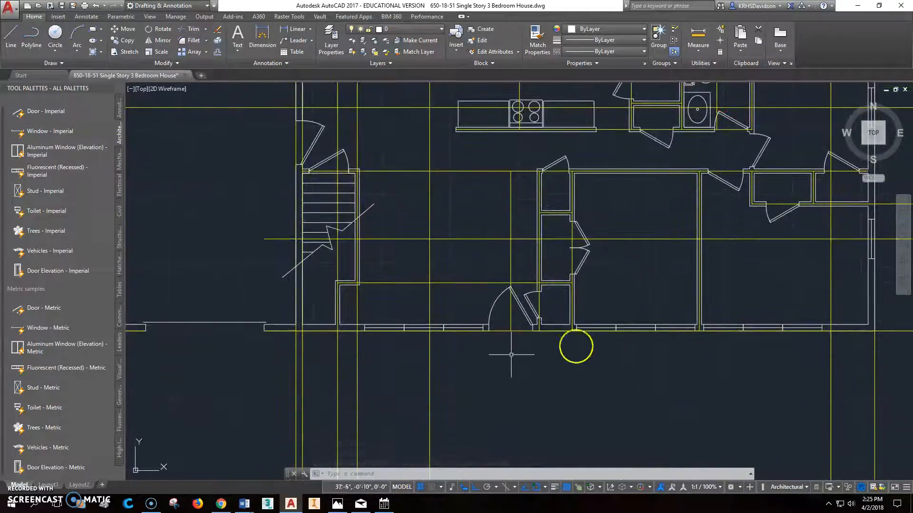
pyautogui.scroll(2, 447, 339)
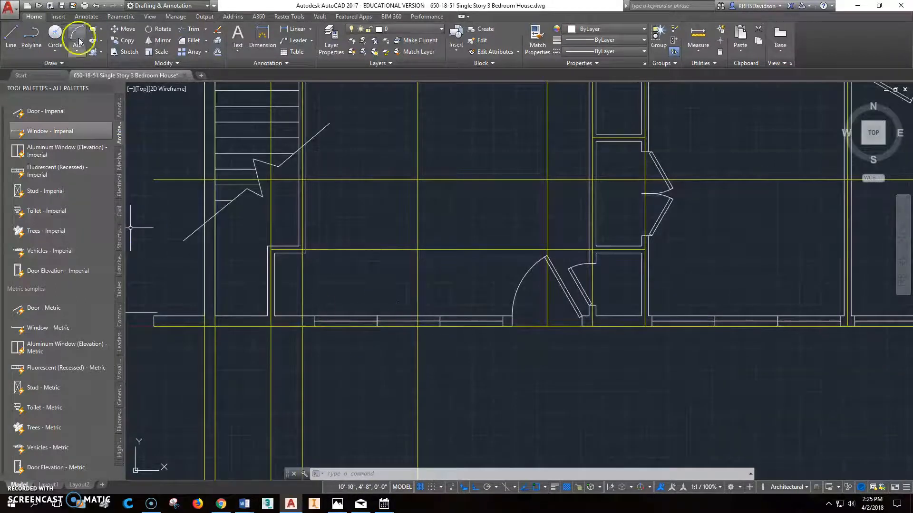
pyautogui.click(126, 40)
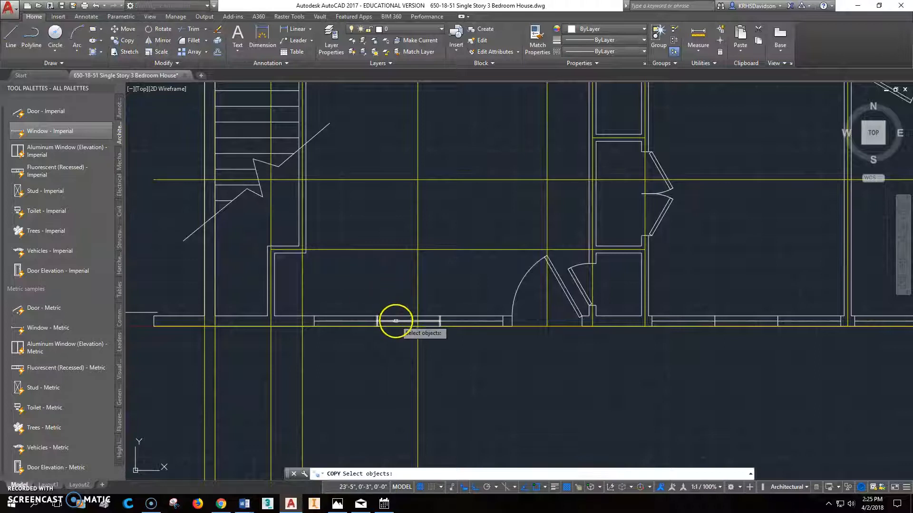
pyautogui.click(396, 321)
pyautogui.press('Return')
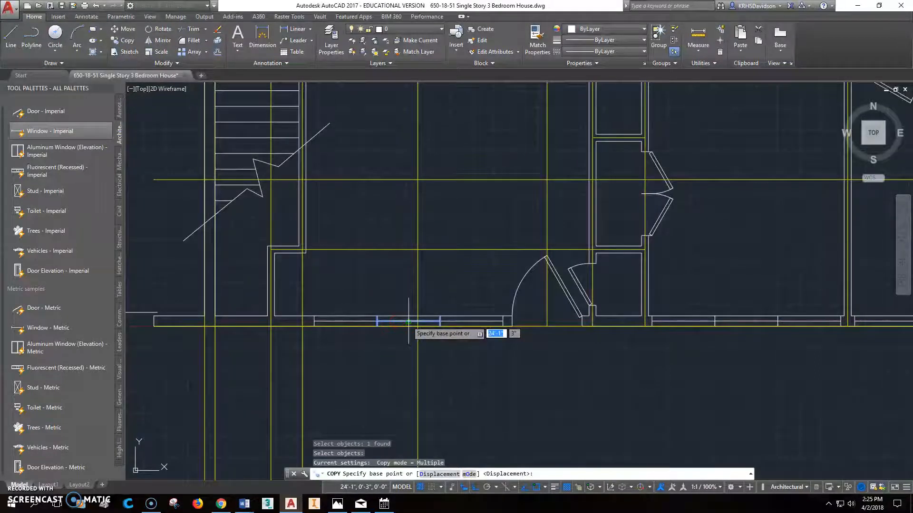
pyautogui.click(409, 323)
pyautogui.scroll(-4, 408, 319)
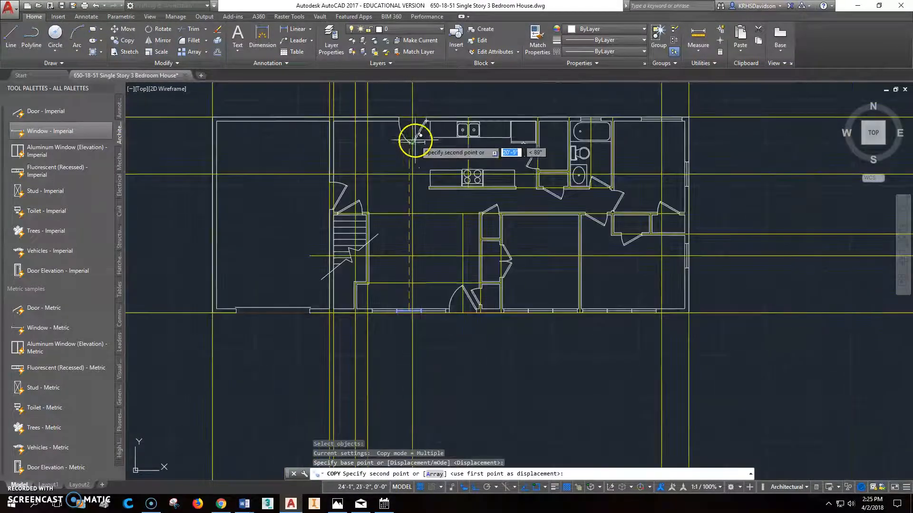
pyautogui.scroll(6, 478, 121)
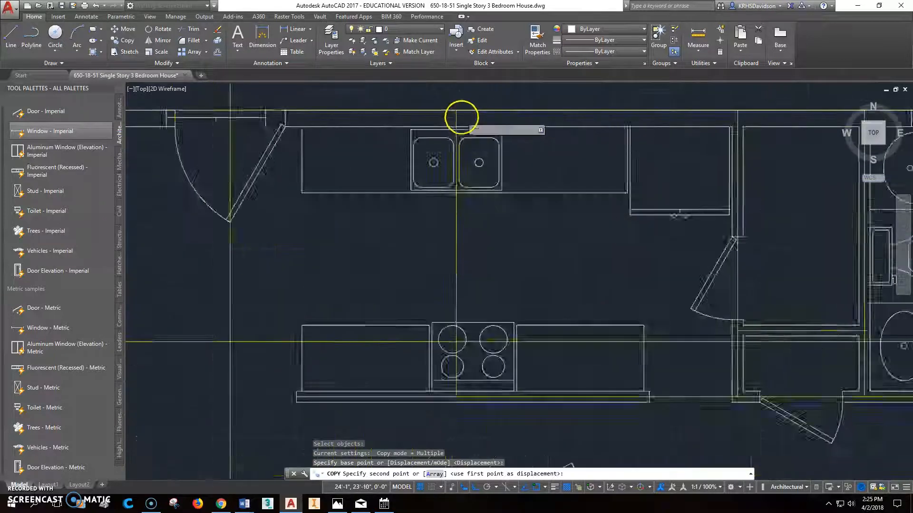
pyautogui.scroll(2, 461, 117)
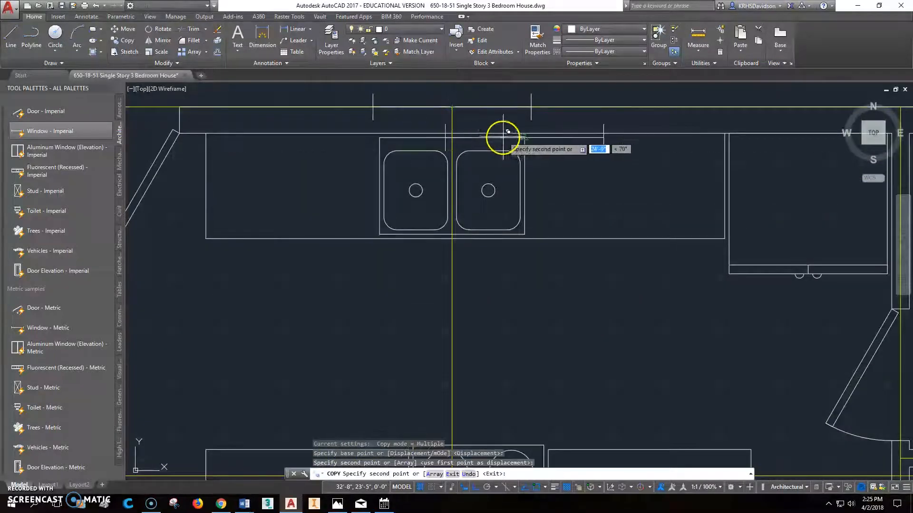
pyautogui.press('Escape')
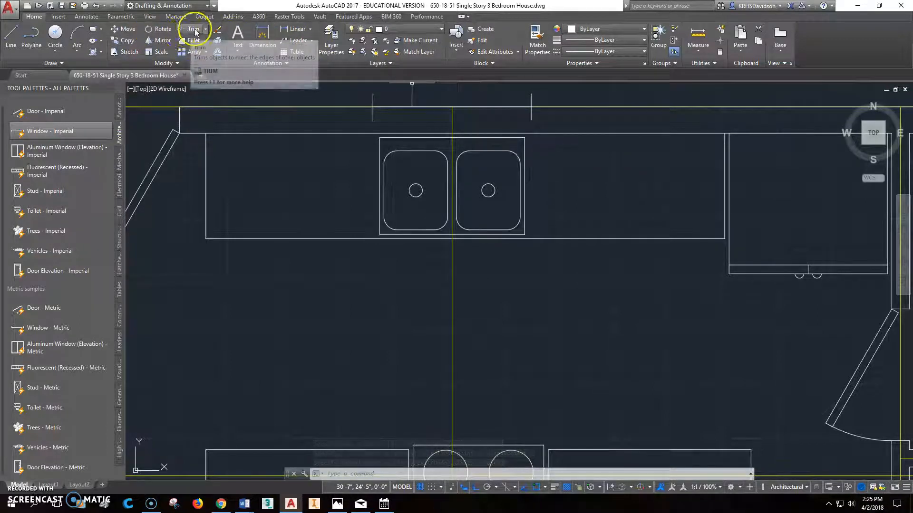
# Move the kitchen window behind the sink from the end of its jamb perpendicular to the inner rear wall line
pyautogui.click(126, 29)
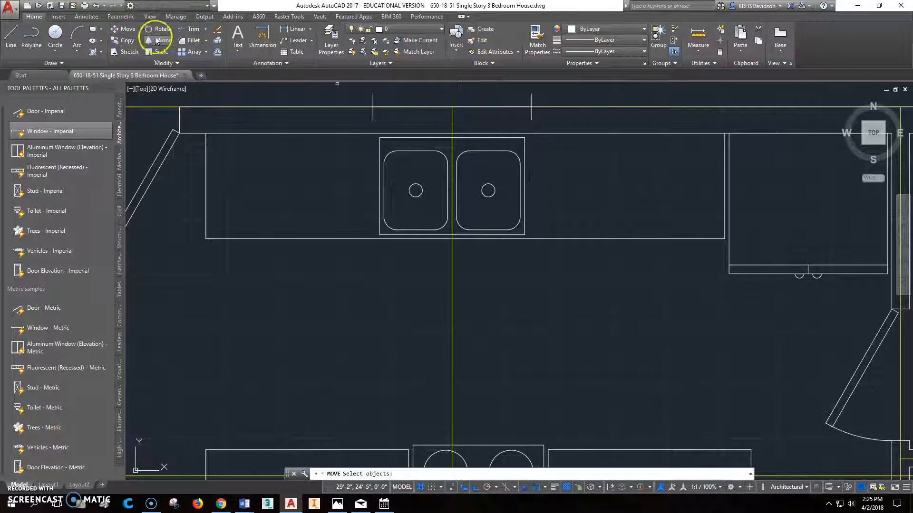
pyautogui.click(527, 108)
pyautogui.press('Return')
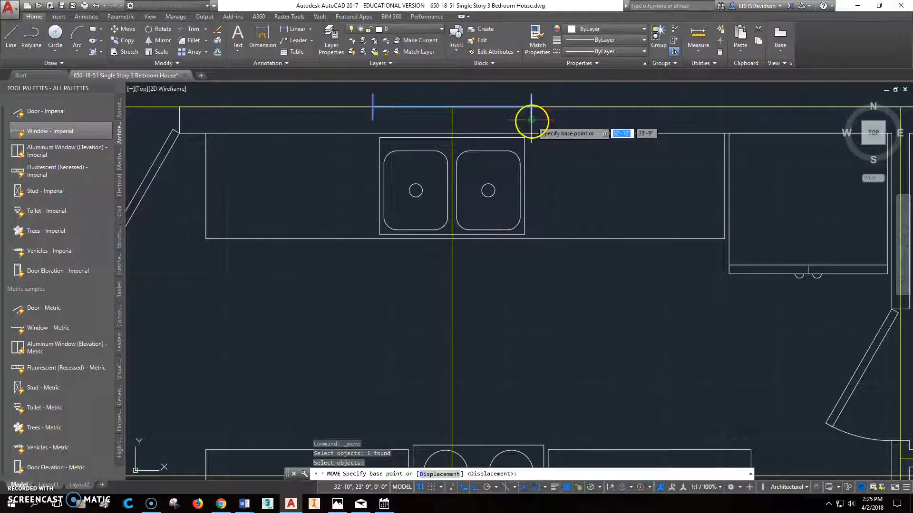
pyautogui.click(531, 120)
pyautogui.keyDown('shift'); pyautogui.rightClick(532, 138); pyautogui.keyUp('shift')
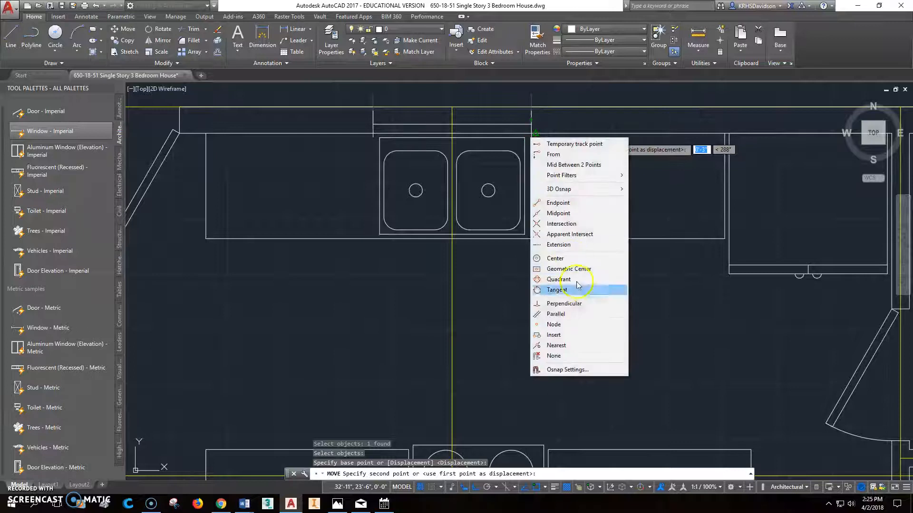
pyautogui.click(583, 305)
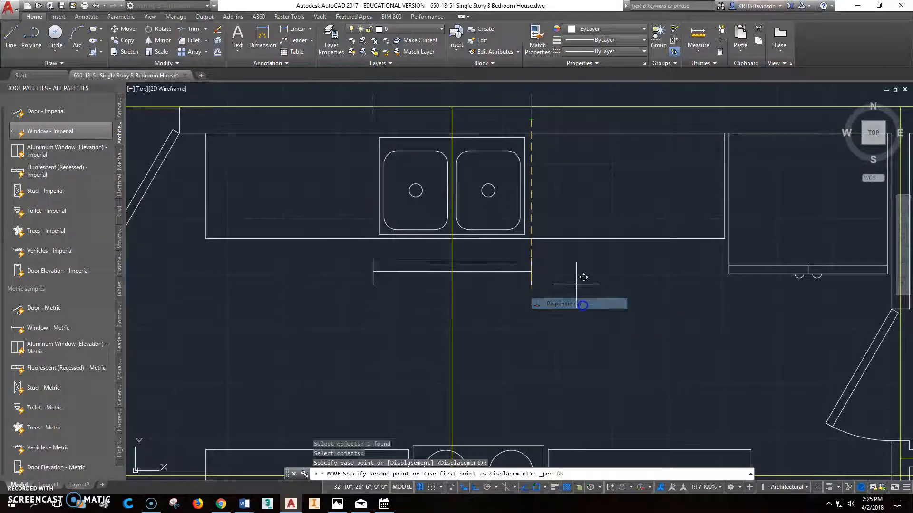
pyautogui.click(538, 136)
# Check the dining room rear window's type and location in the reference plan against the drawing's rear wall
pyautogui.scroll(-5, 520, 225)
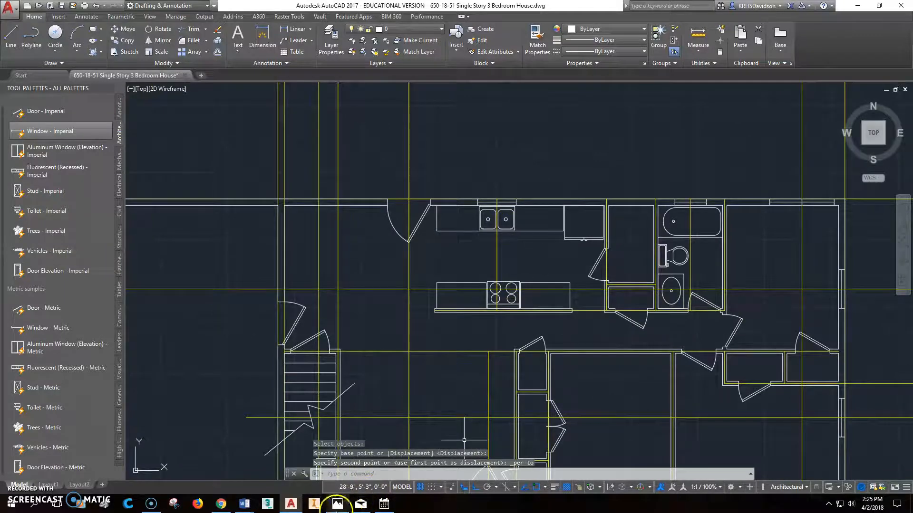
pyautogui.click(338, 504)
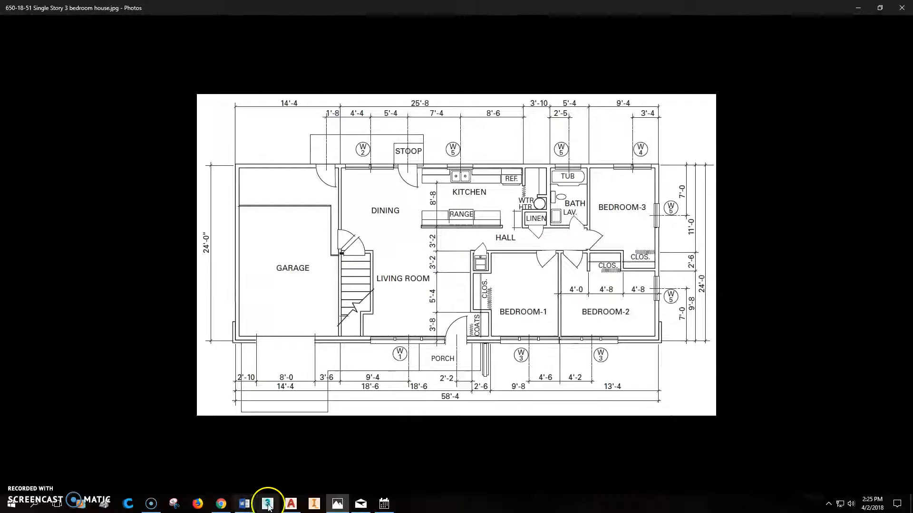
pyautogui.click(291, 504)
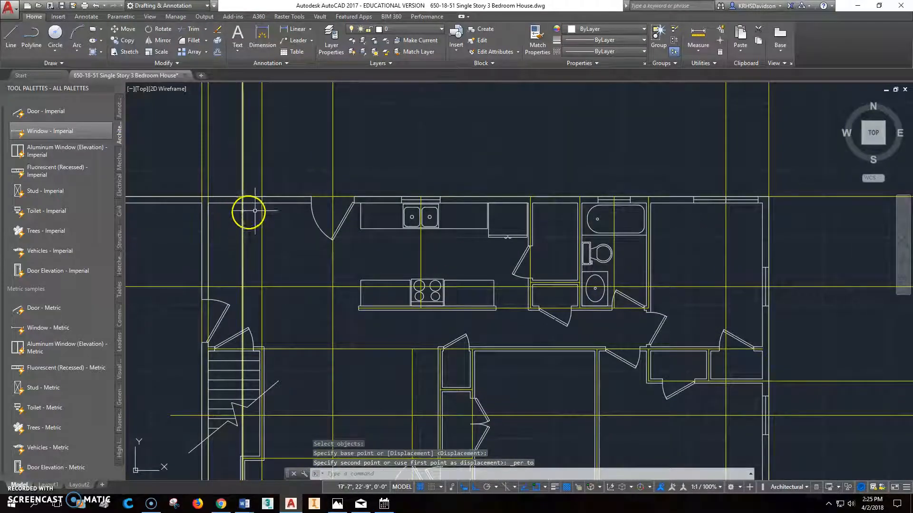
pyautogui.scroll(4, 212, 202)
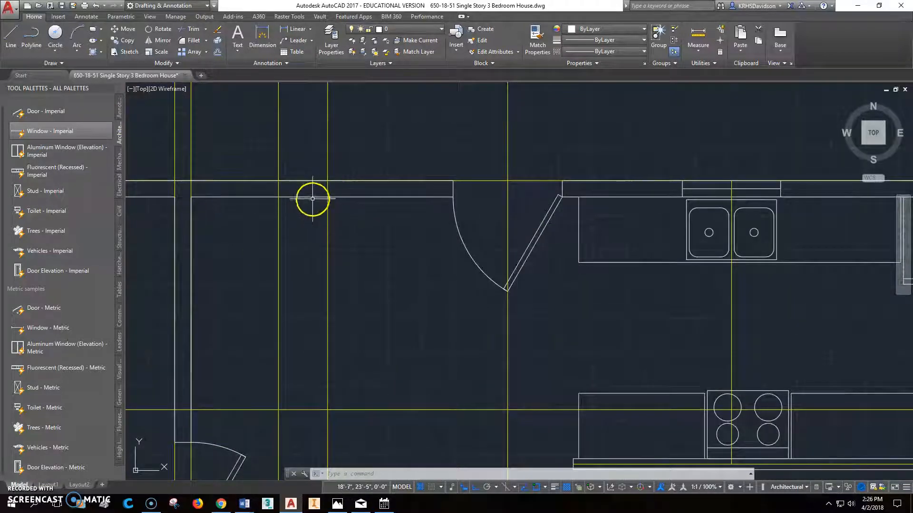
pyautogui.scroll(-4, 358, 244)
pyautogui.moveTo(830, 236); pyautogui.dragTo(638, 237, button='middle')
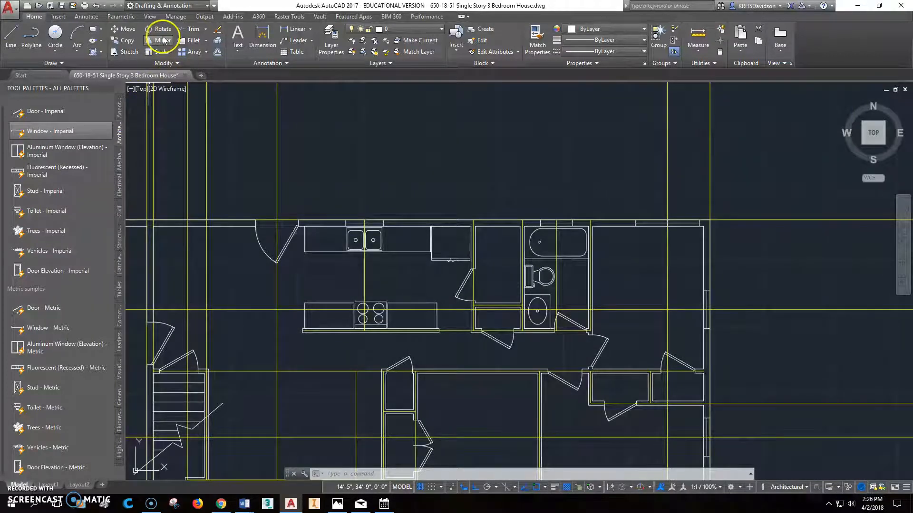
# Copy Bedroom-3's two-unit rear window from its inner centre point to the midpoint of the dining room's inner rear wall line beside the door
pyautogui.click(126, 41)
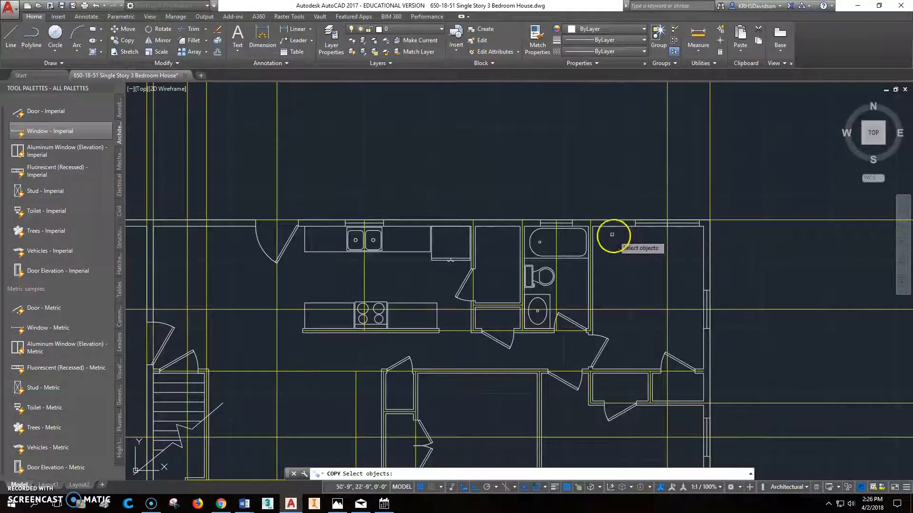
pyautogui.click(631, 230)
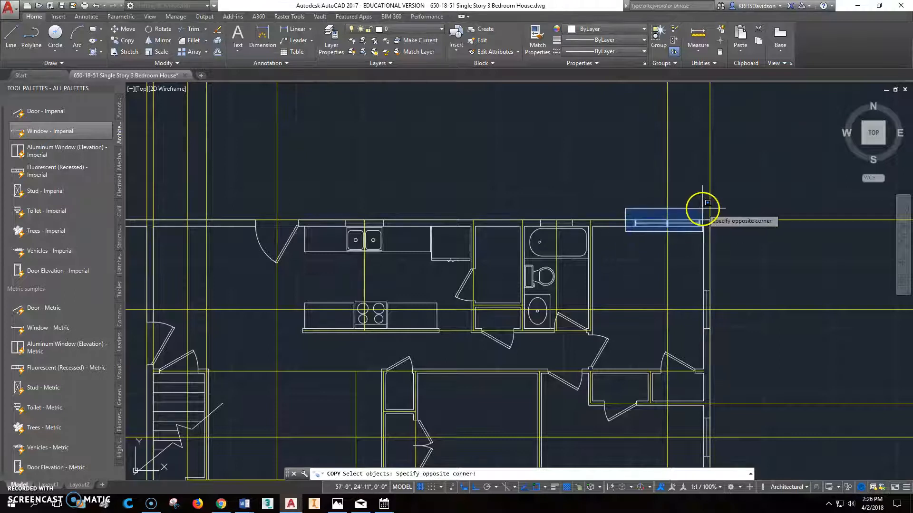
pyautogui.click(702, 208)
pyautogui.press('Return')
pyautogui.scroll(-2, 668, 240)
pyautogui.scroll(8, 656, 220)
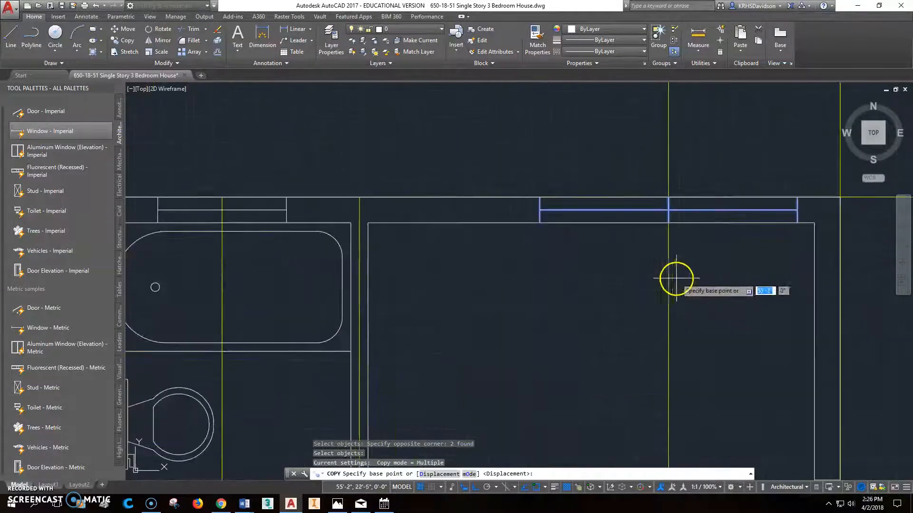
pyautogui.click(670, 223)
pyautogui.scroll(-6, 672, 219)
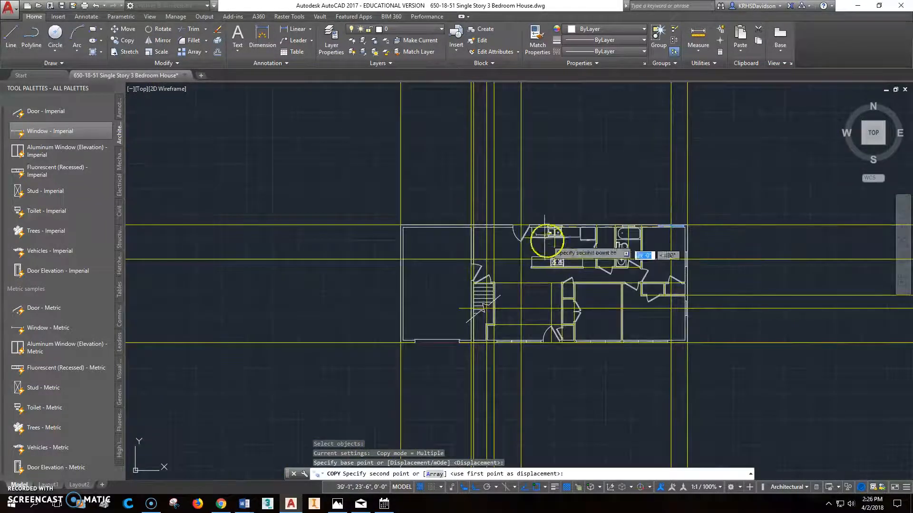
pyautogui.scroll(6, 499, 221)
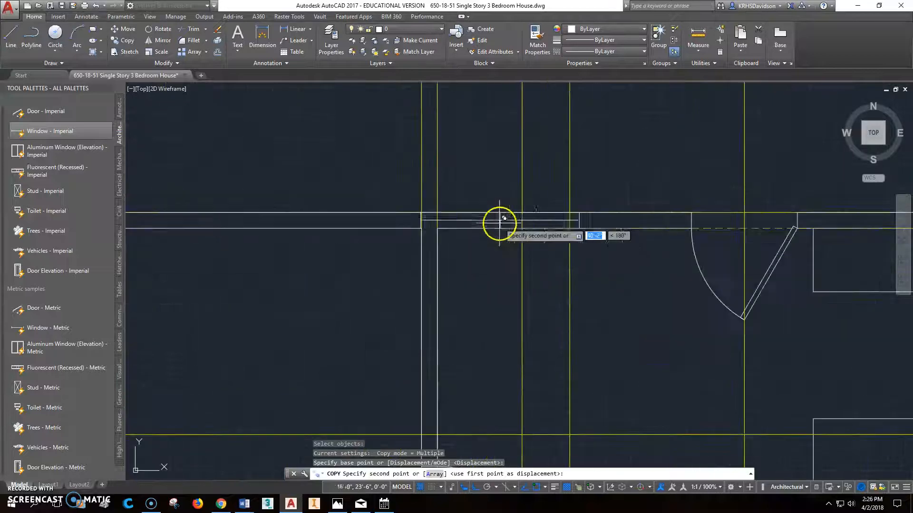
pyautogui.click(552, 230)
pyautogui.press('Escape')
pyautogui.scroll(-2, 602, 285)
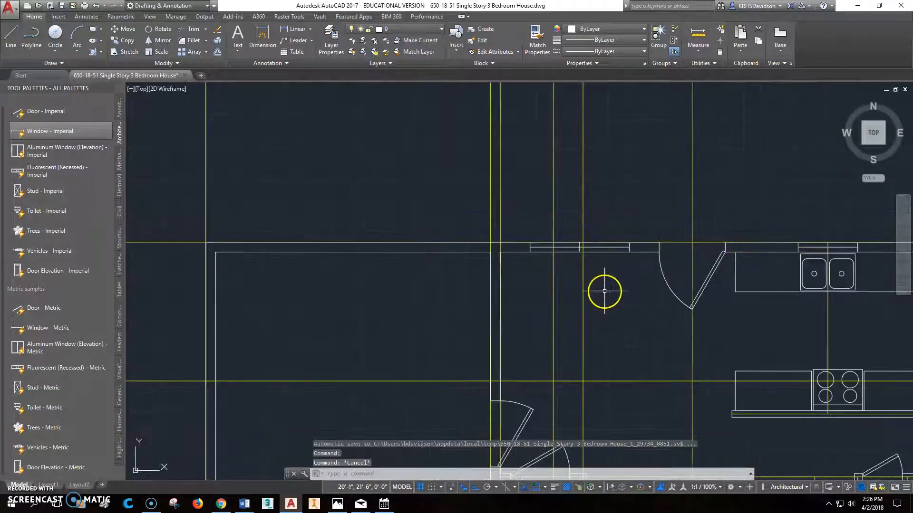
# Freeze the construction layer to review the whole floor plan without guide lines, and thaw the layer again
pyautogui.scroll(-2, 623, 271)
pyautogui.scroll(-1, 619, 272)
pyautogui.moveTo(646, 310); pyautogui.dragTo(510, 221, button='middle')
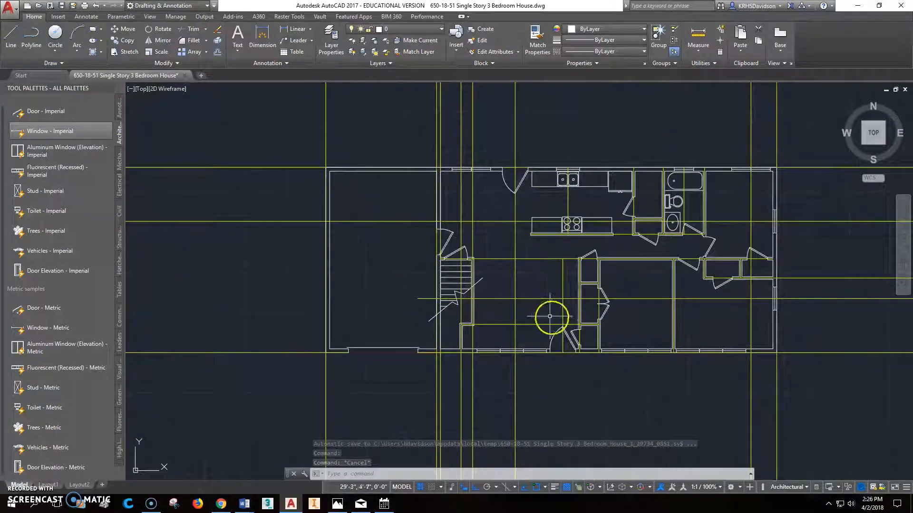
pyautogui.moveTo(574, 299); pyautogui.dragTo(479, 278, button='middle')
pyautogui.click(436, 29)
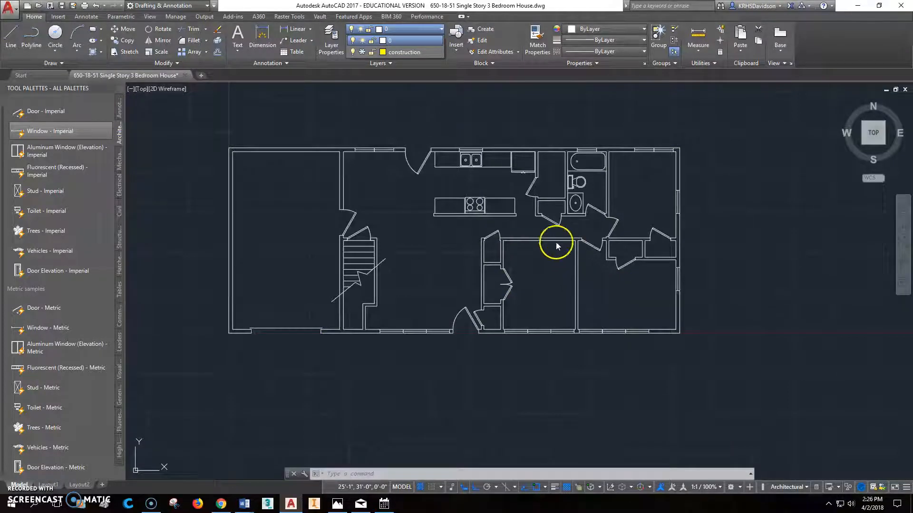
pyautogui.click(362, 51)
# Mirror Bedroom-2's hall door into Bedroom-1 about the centre line of the wall between the two bedrooms, keeping the original door
pyautogui.scroll(2, 604, 242)
pyautogui.scroll(3, 600, 254)
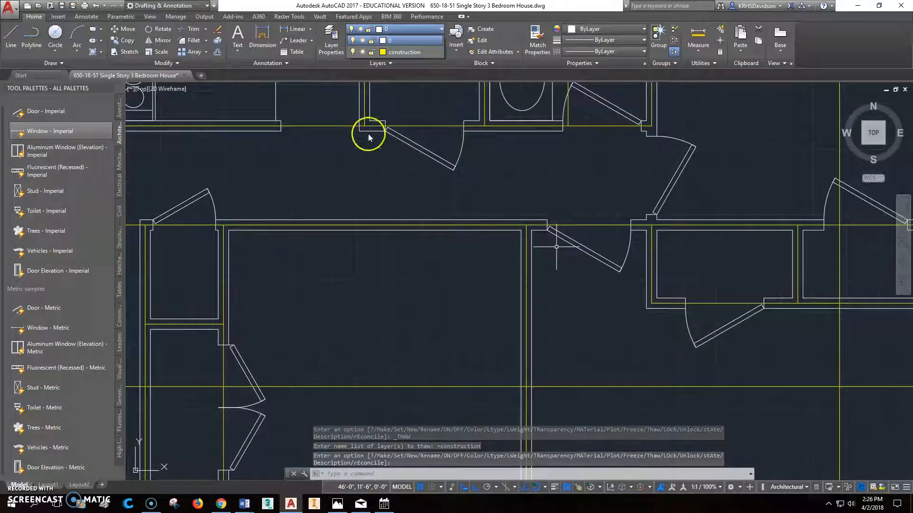
pyautogui.click(167, 44)
pyautogui.click(535, 210)
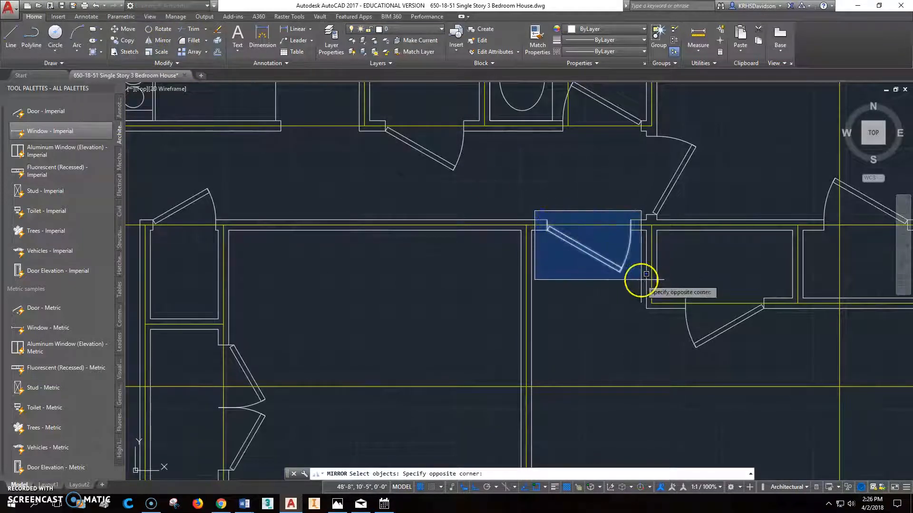
pyautogui.click(646, 274)
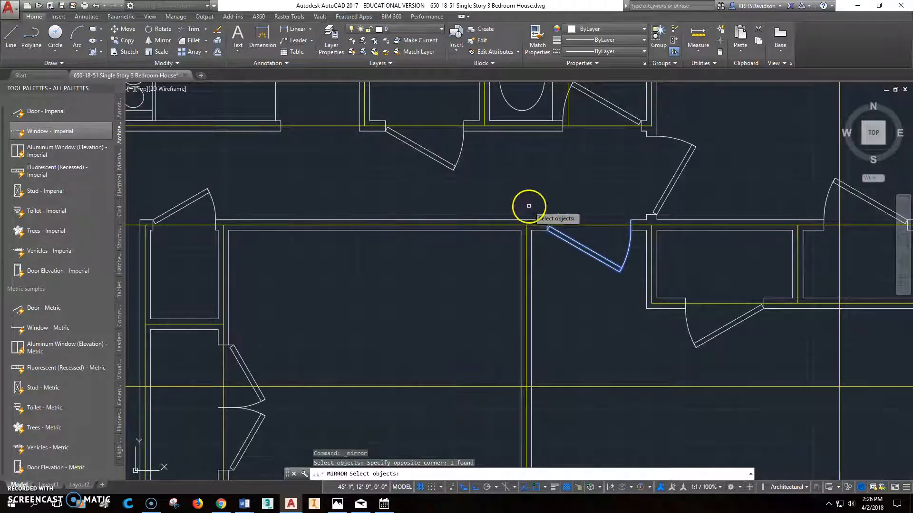
pyautogui.press('Return')
pyautogui.click(527, 225)
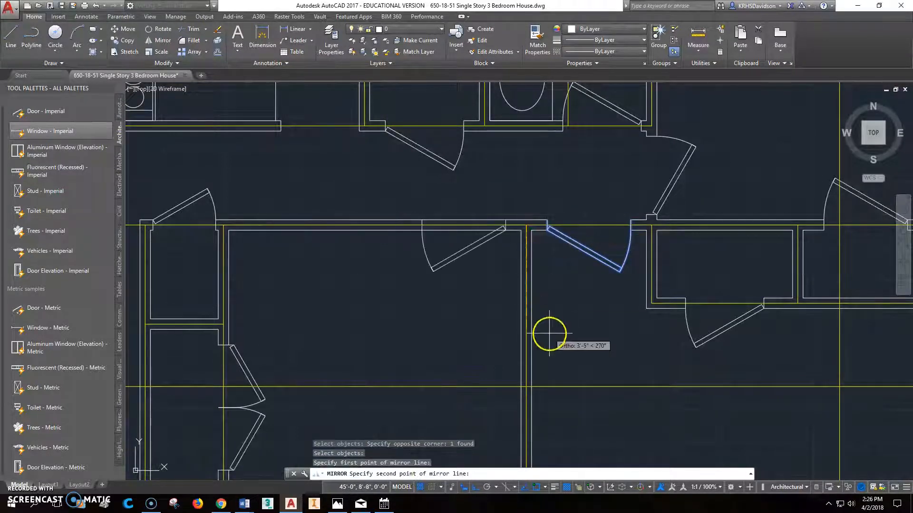
pyautogui.click(549, 335)
pyautogui.rightClick(547, 333)
pyautogui.click(571, 339)
# Trim both hall wall lines between the jambs of Bedroom-1's new door to open the doorway
pyautogui.click(200, 28)
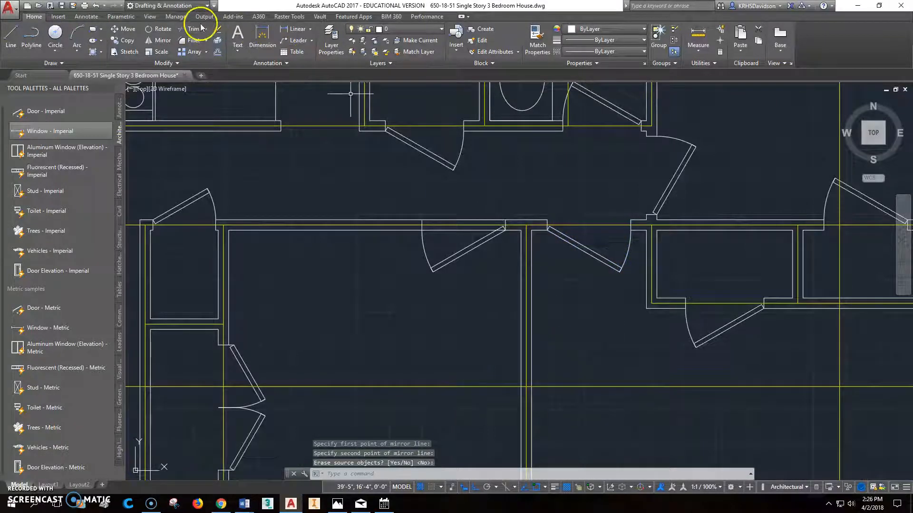
pyautogui.click(422, 221)
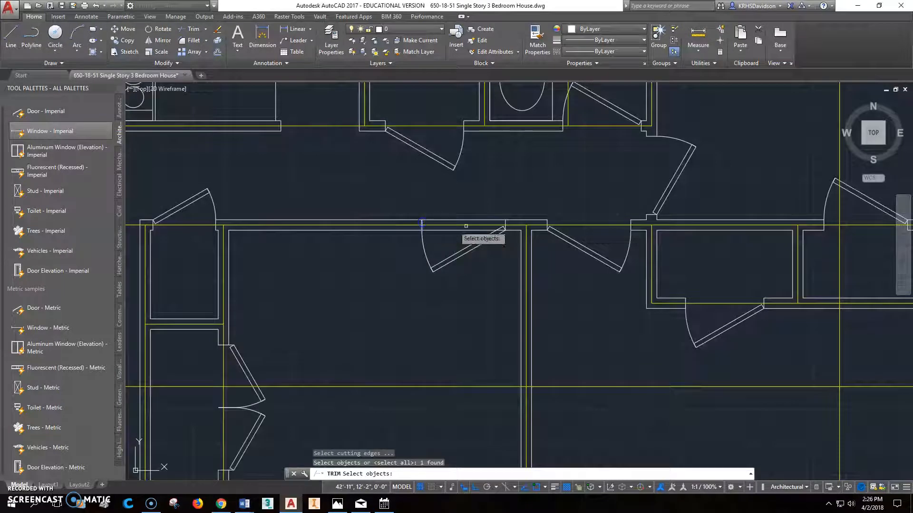
pyautogui.click(505, 222)
pyautogui.rightClick(496, 228)
pyautogui.click(488, 233)
pyautogui.click(481, 228)
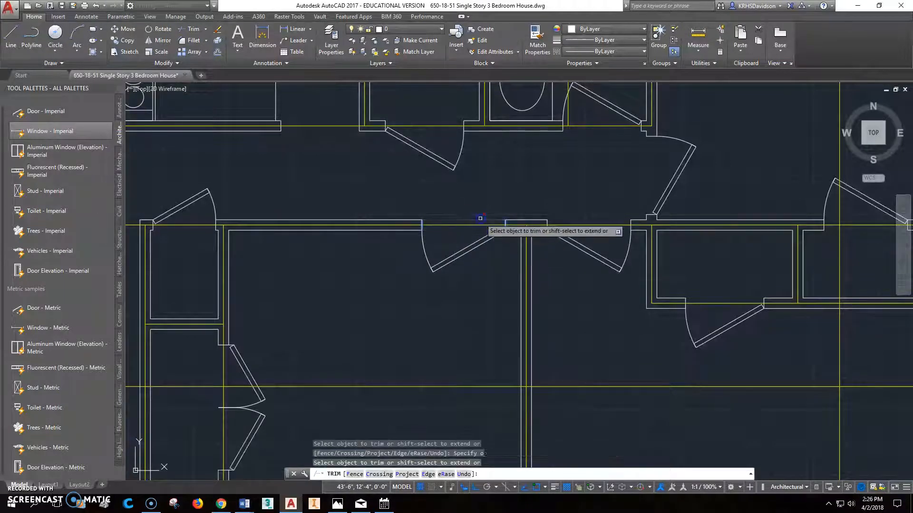
pyautogui.rightClick(486, 213)
pyautogui.click(504, 222)
# Compare the whole floor plan with the reference image to check for missing elements
pyautogui.scroll(-2, 505, 188)
pyautogui.scroll(-2, 504, 188)
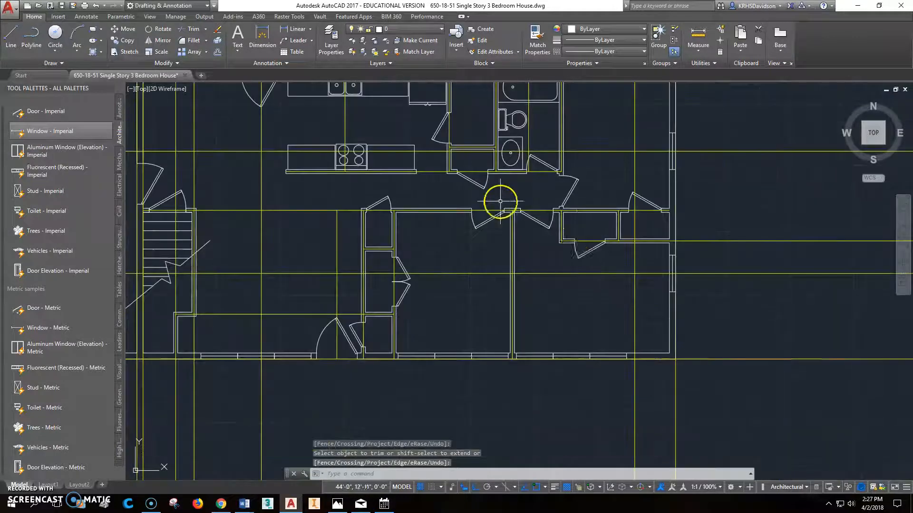
pyautogui.scroll(-1, 421, 210)
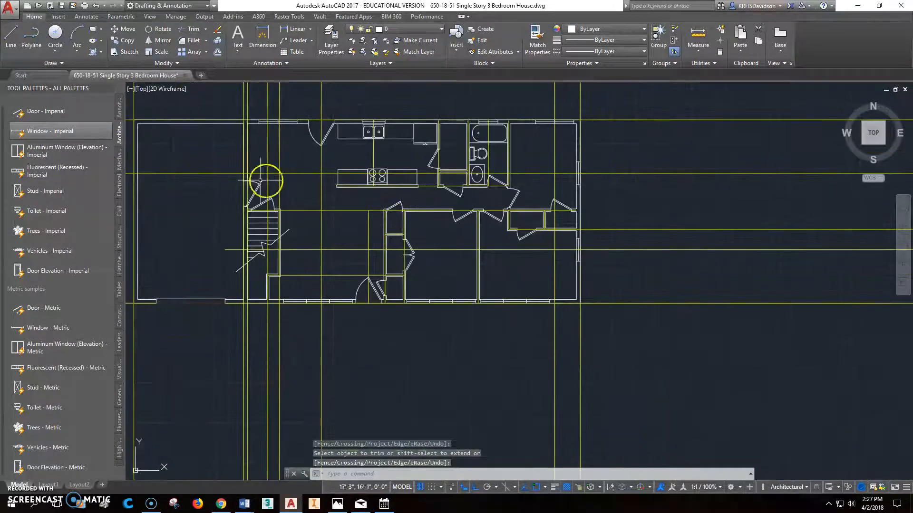
pyautogui.moveTo(260, 180); pyautogui.dragTo(352, 173, button='middle')
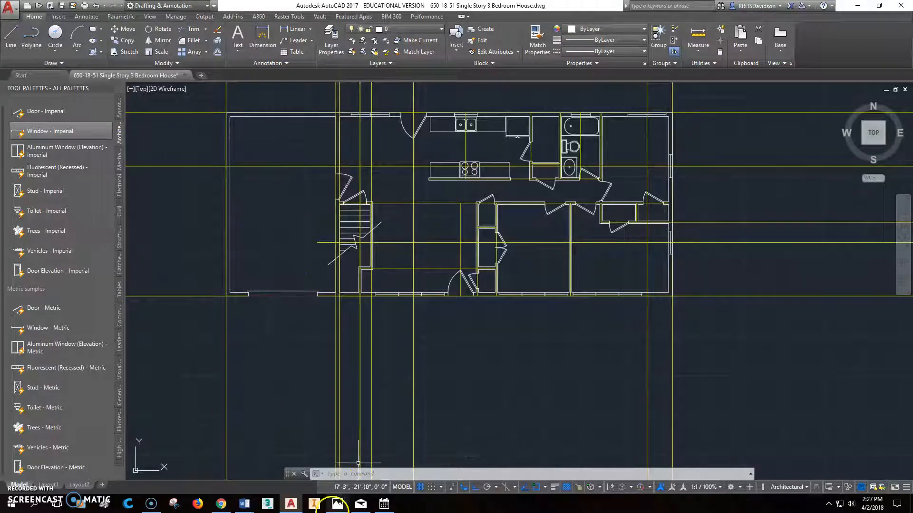
pyautogui.click(338, 503)
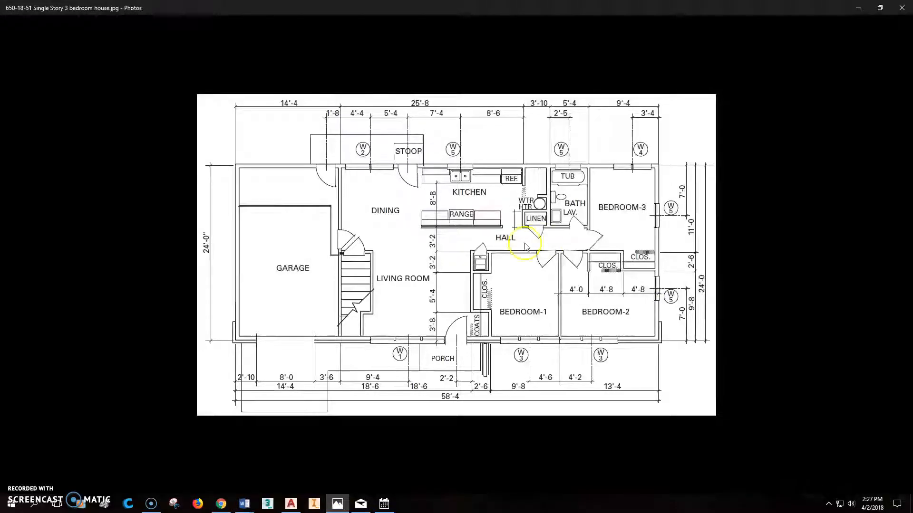